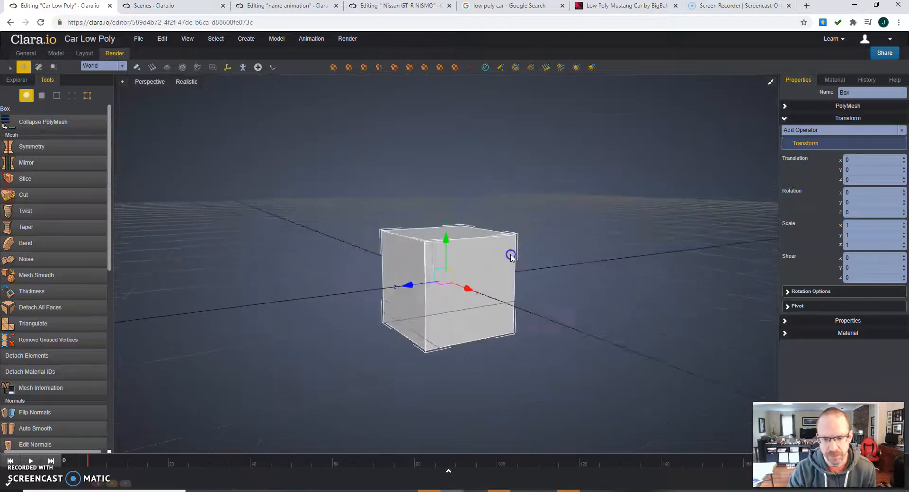
# - Delete the box's face on the positive Z side, then return to whole-object selection
pyautogui.click(42, 95)
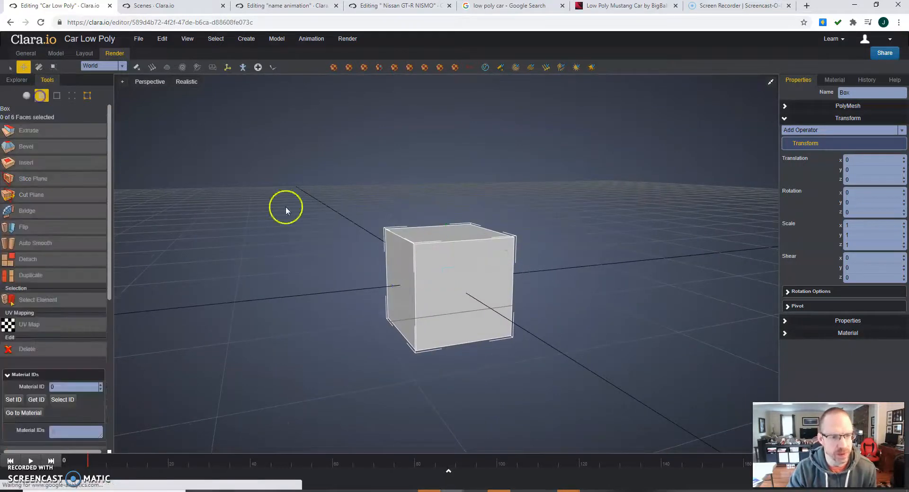
pyautogui.click(400, 284)
pyautogui.press('Delete')
pyautogui.click(314, 286)
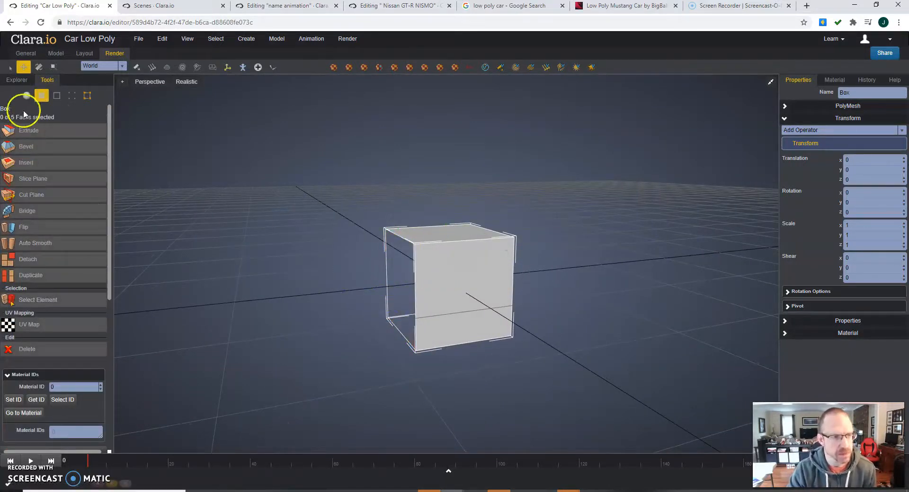
pyautogui.click(27, 96)
pyautogui.moveTo(162, 204); pyautogui.dragTo(322, 279, button='right')
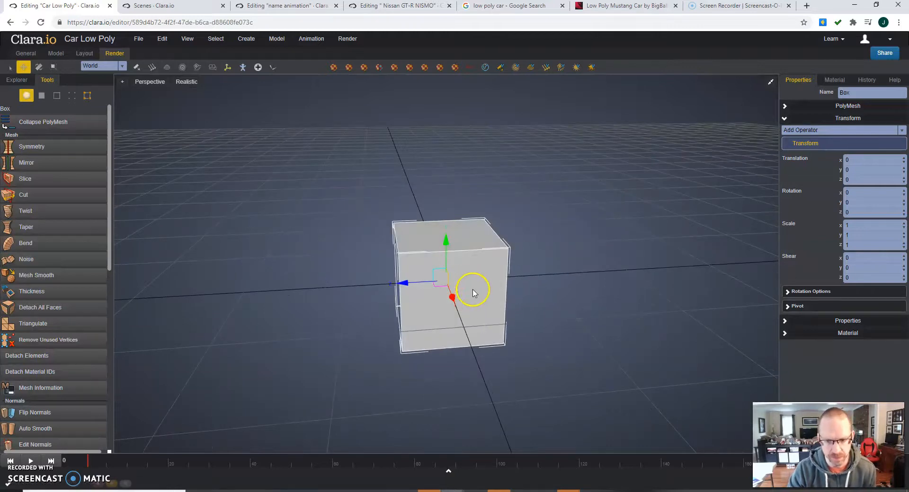
# - Clone the open box as a reference and move the clone to about 1.06 along Z, beside the original
pyautogui.rightClick(472, 293)
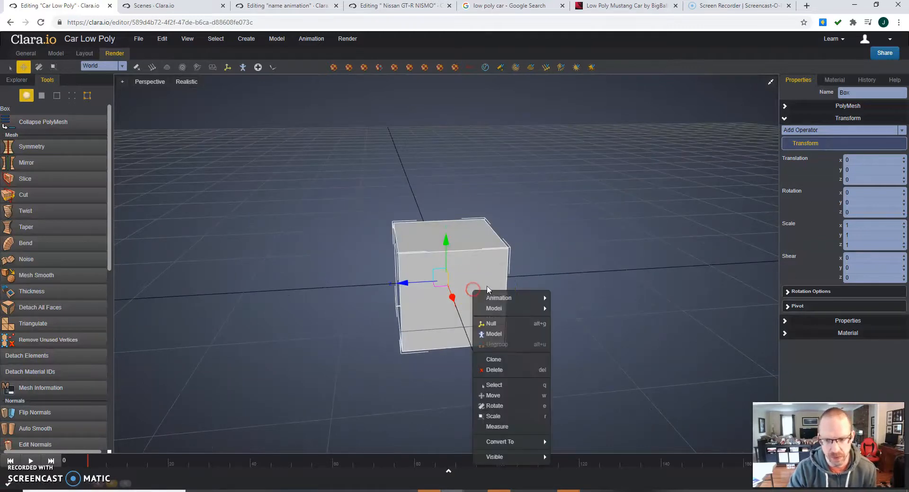
pyautogui.click(510, 363)
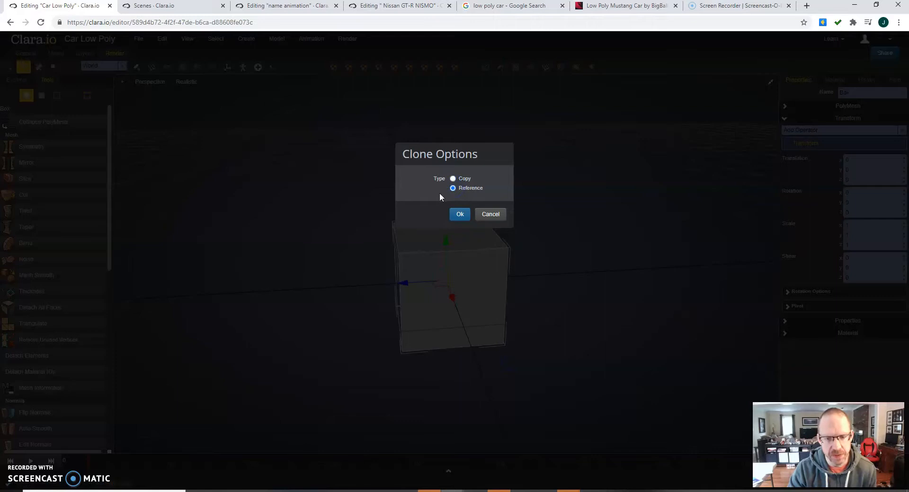
pyautogui.click(460, 216)
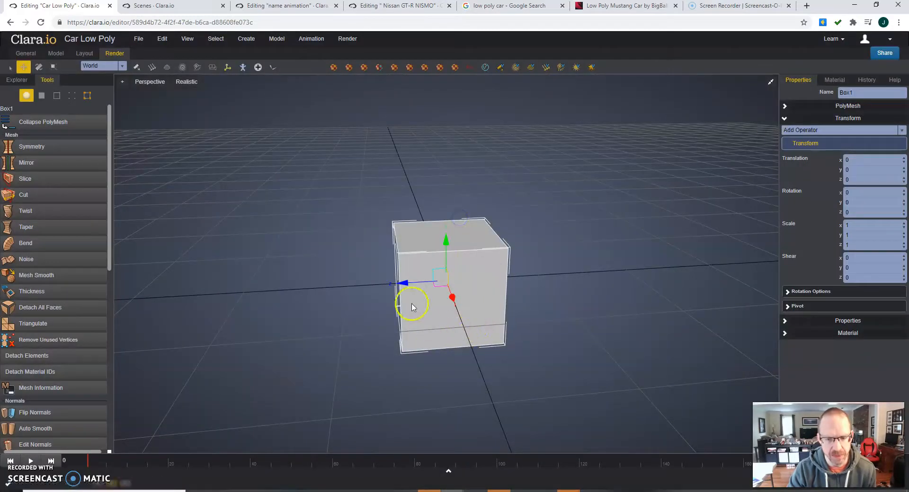
pyautogui.moveTo(403, 284)
pyautogui.mouseDown()
pyautogui.moveTo(284, 282)
pyautogui.moveTo(299, 288)
pyautogui.mouseUp()
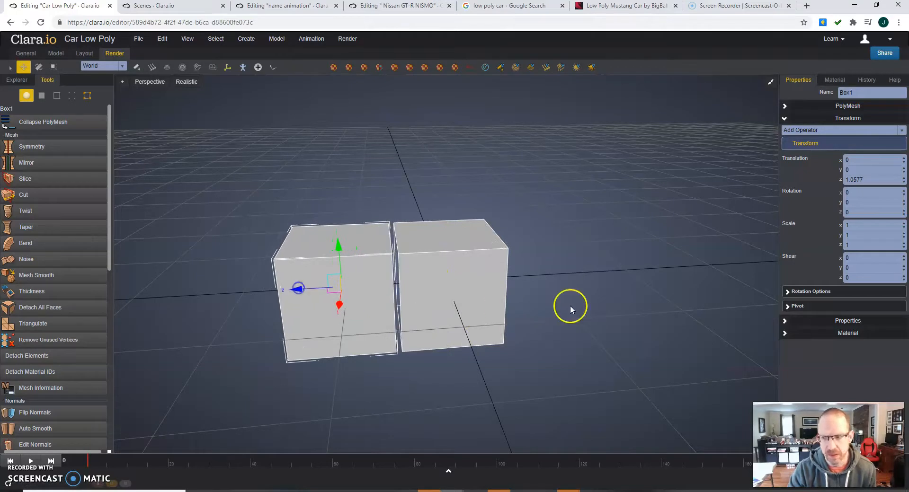
pyautogui.moveTo(594, 284); pyautogui.dragTo(558, 304, button='right')
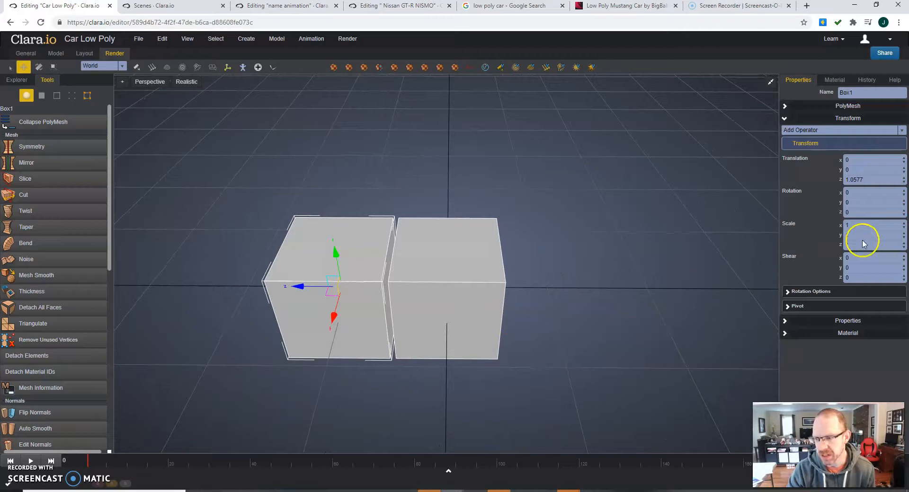
pyautogui.moveTo(481, 302); pyautogui.dragTo(483, 288, button='right')
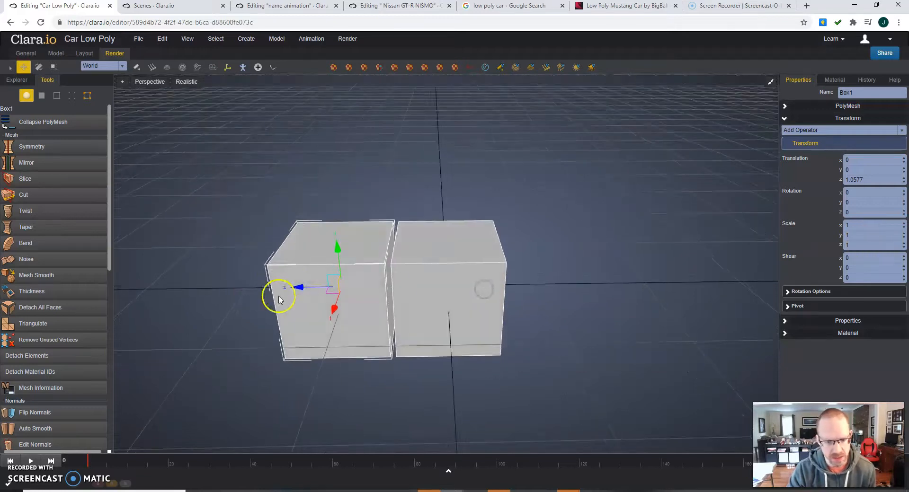
# - Mirror the cloned box by setting its Z scale to -1
pyautogui.click(856, 243)
pyautogui.write('-1')
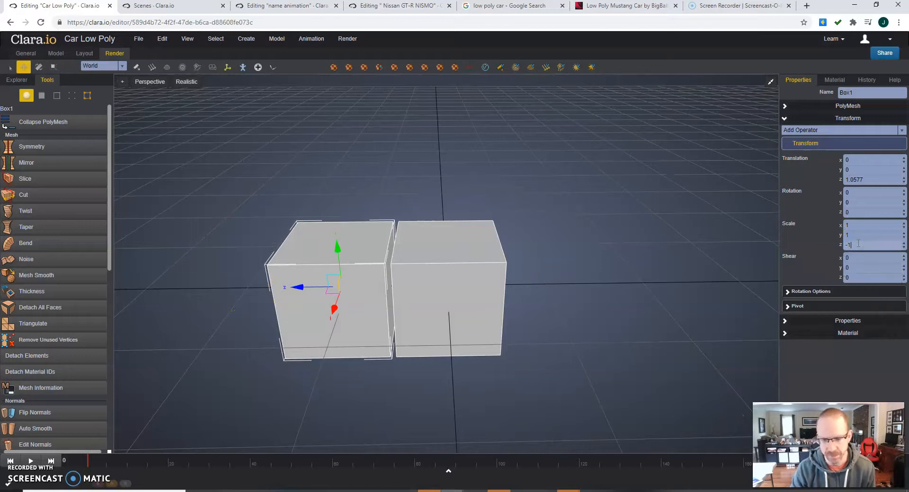
pyautogui.press('Return')
pyautogui.moveTo(410, 311); pyautogui.dragTo(390, 317, button='right')
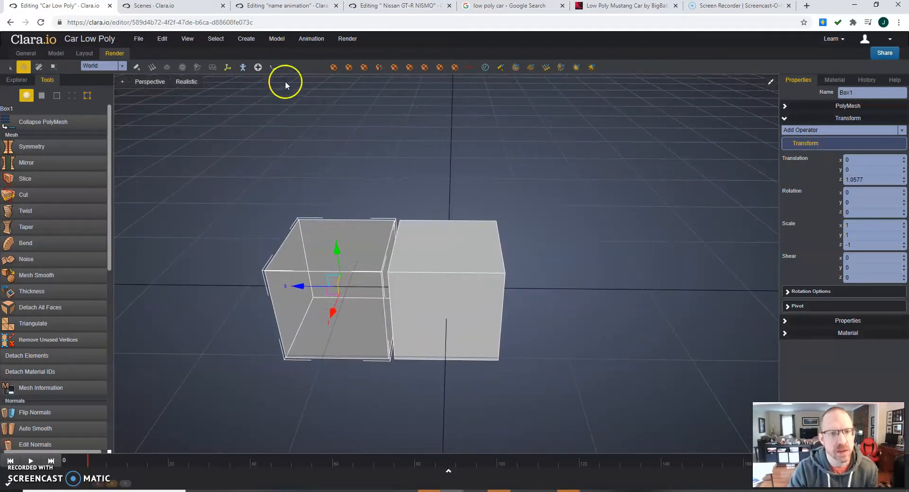
# - Flip the normals of the mirrored clone and move it along Z until it sits flush against the original box
pyautogui.click(278, 39)
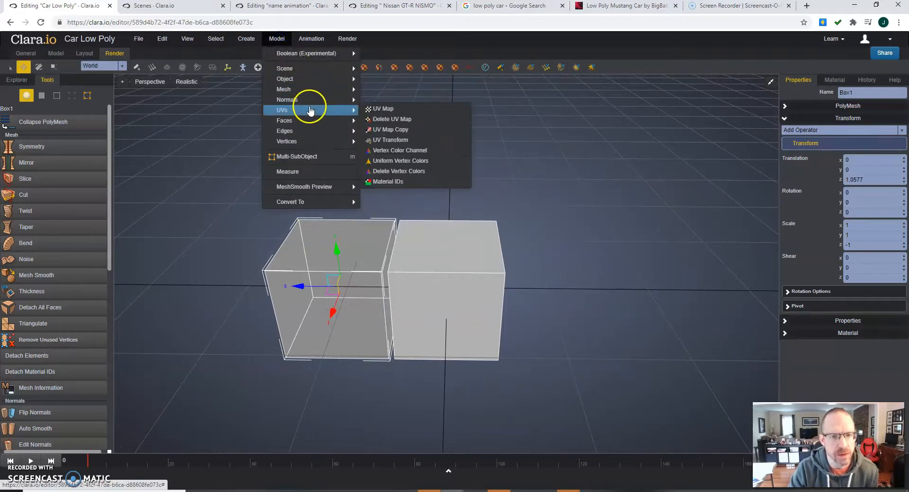
pyautogui.moveTo(304, 99)
pyautogui.click(379, 99)
pyautogui.moveTo(392, 125); pyautogui.dragTo(448, 172, button='right')
pyautogui.moveTo(308, 292); pyautogui.dragTo(312, 296)
pyautogui.moveTo(559, 228); pyautogui.dragTo(521, 237, button='right')
# - Try raising one upper outer corner vertex of the original box to test the mirroring, and undo the move
pyautogui.click(464, 218)
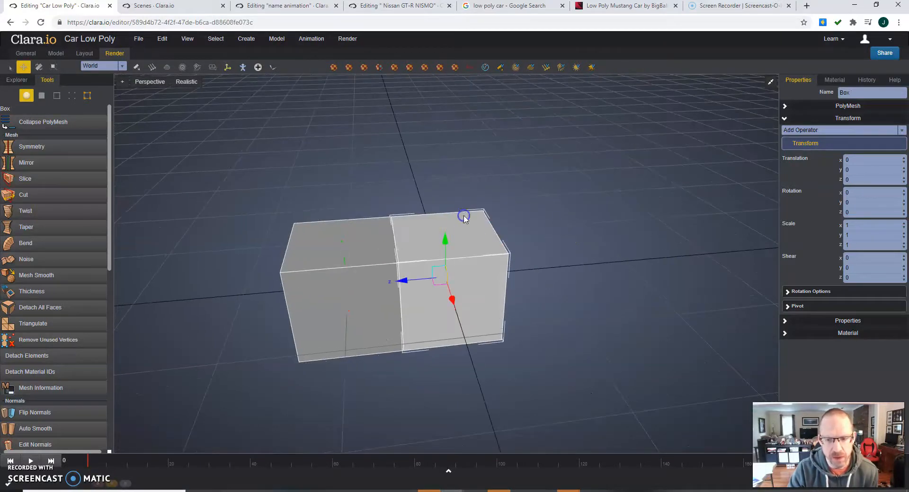
pyautogui.click(72, 97)
pyautogui.click(484, 211)
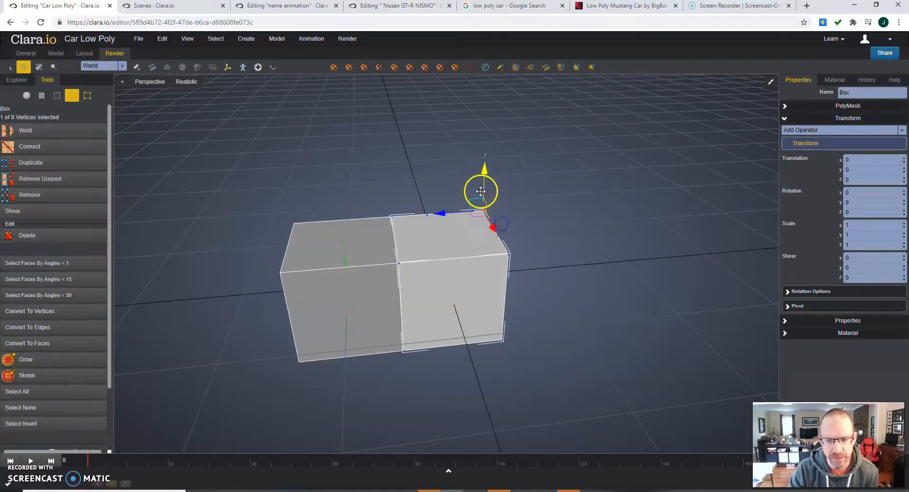
pyautogui.moveTo(482, 162); pyautogui.dragTo(478, 130)
pyautogui.moveTo(467, 246); pyautogui.dragTo(365, 242, button='right')
pyautogui.moveTo(447, 277); pyautogui.dragTo(395, 285, button='right')
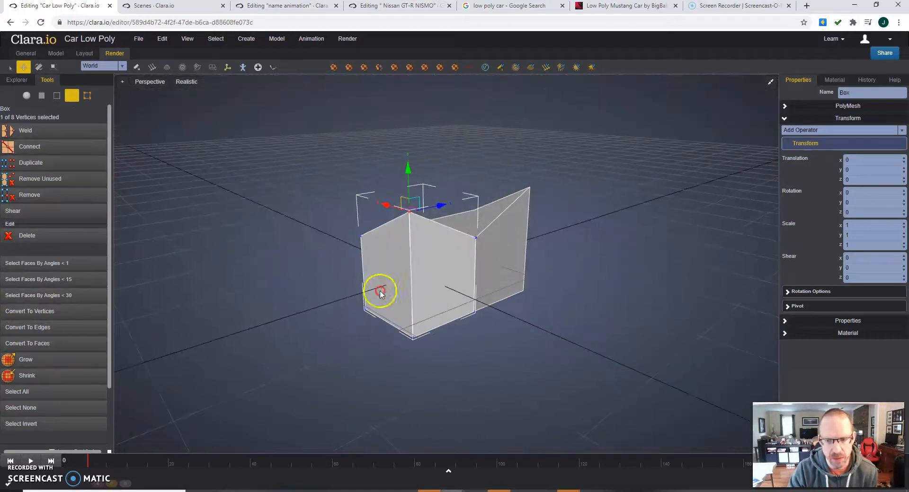
pyautogui.moveTo(492, 284); pyautogui.dragTo(439, 285, button='right')
pyautogui.hotkey('ctrl', 'z')
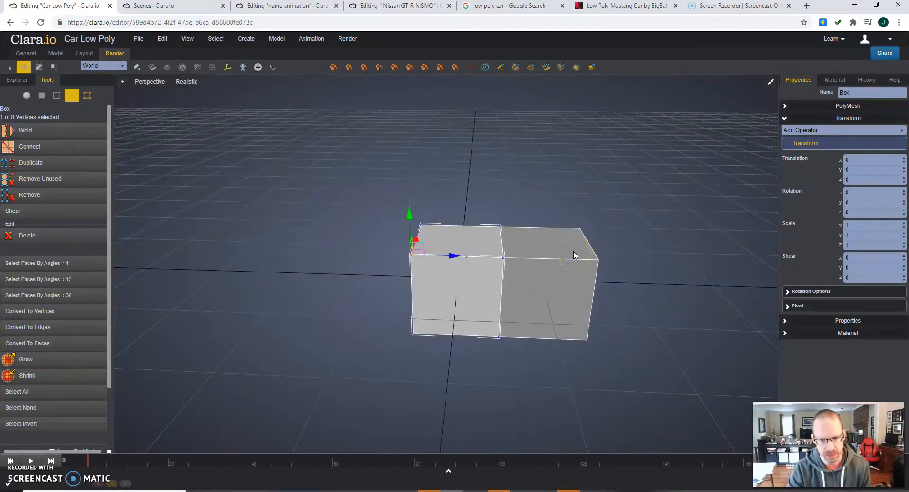
pyautogui.moveTo(574, 255); pyautogui.dragTo(496, 262, button='right')
# - Extrude the original box's end face outward along X to form a short second body section
pyautogui.click(42, 95)
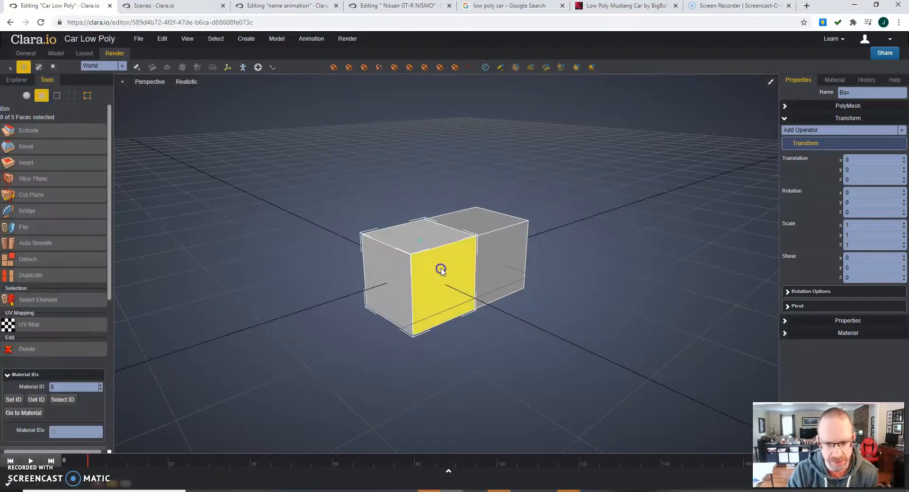
pyautogui.click(201, 216)
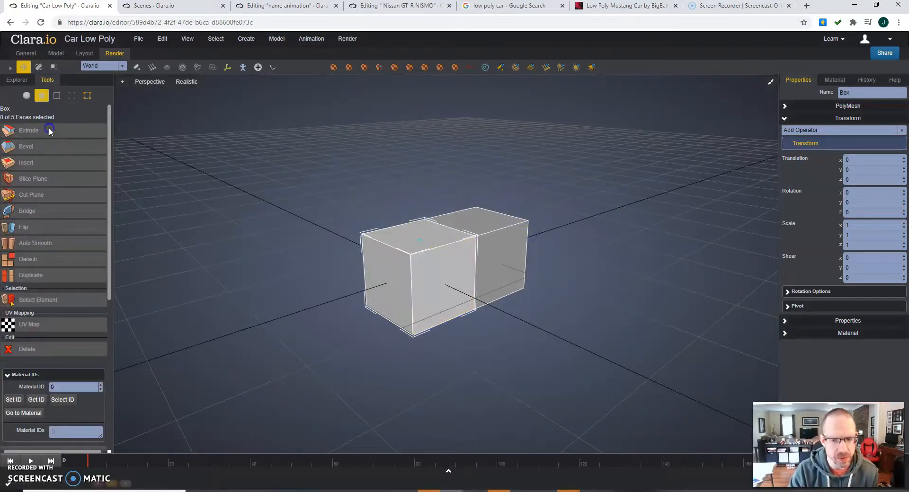
pyautogui.click(436, 278)
pyautogui.click(70, 137)
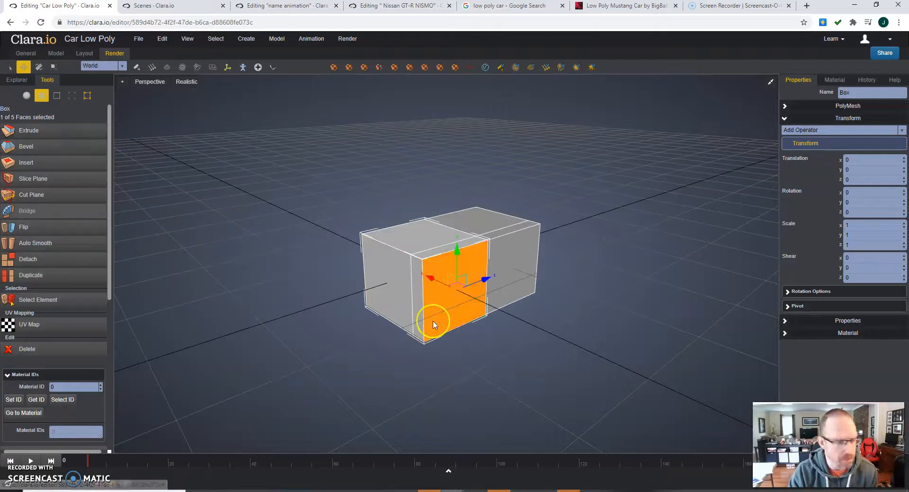
pyautogui.moveTo(462, 355); pyautogui.dragTo(499, 355)
pyautogui.moveTo(416, 283); pyautogui.dragTo(459, 308)
# - Extrude the same end face twice more along X, making a long middle section and a shorter end section
pyautogui.click(63, 138)
pyautogui.moveTo(455, 270); pyautogui.dragTo(649, 296)
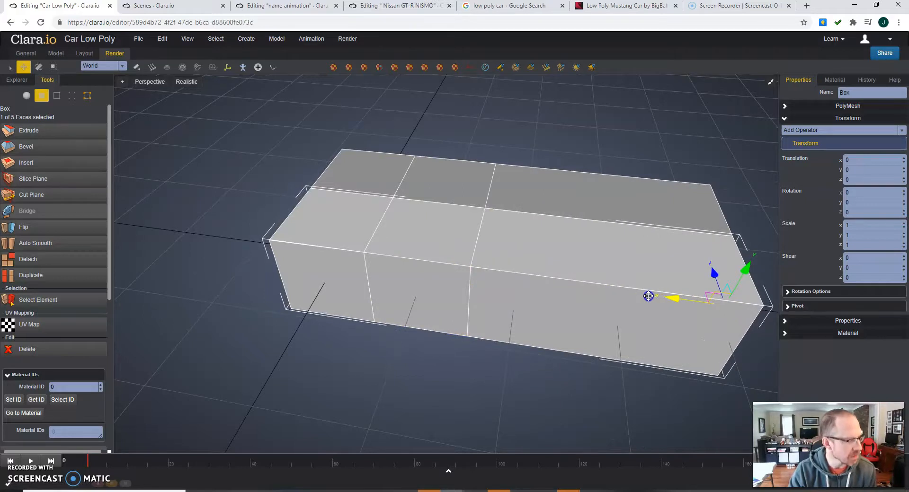
pyautogui.moveTo(650, 297); pyautogui.dragTo(477, 270, button='middle')
pyautogui.moveTo(477, 270); pyautogui.dragTo(436, 280)
pyautogui.scroll(-2, 361, 281)
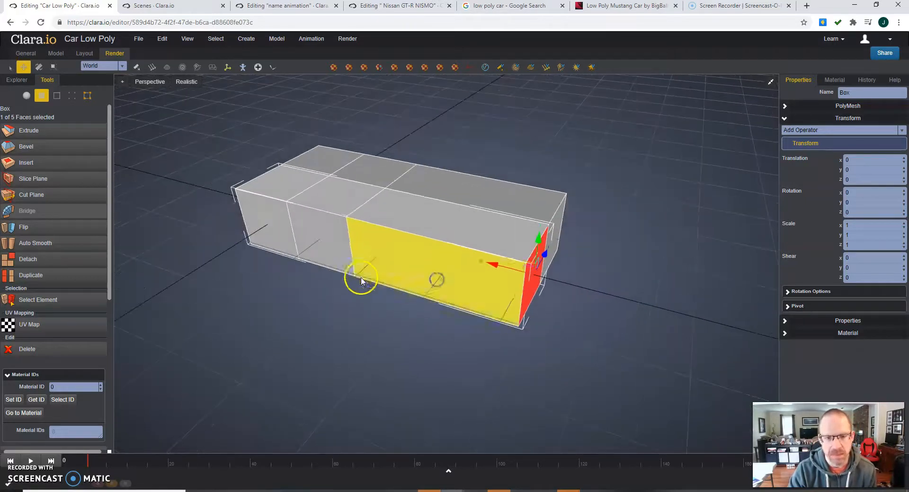
pyautogui.click(28, 131)
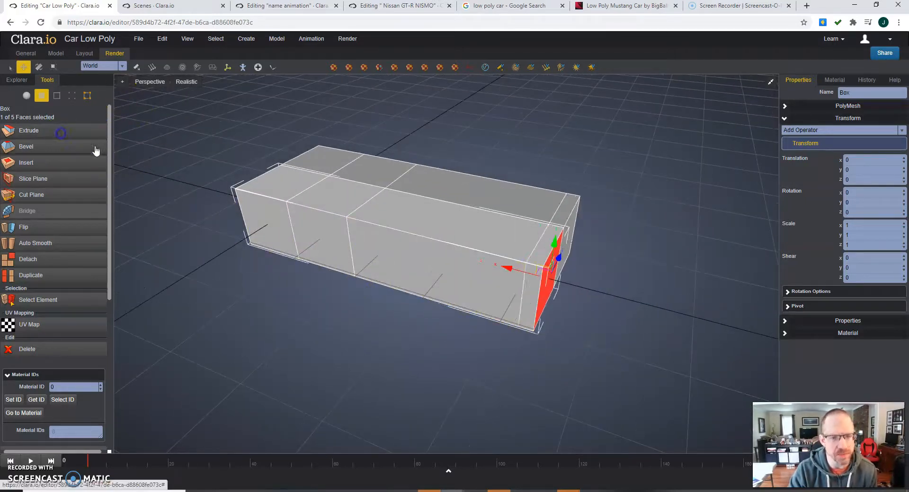
pyautogui.moveTo(508, 264); pyautogui.dragTo(590, 297)
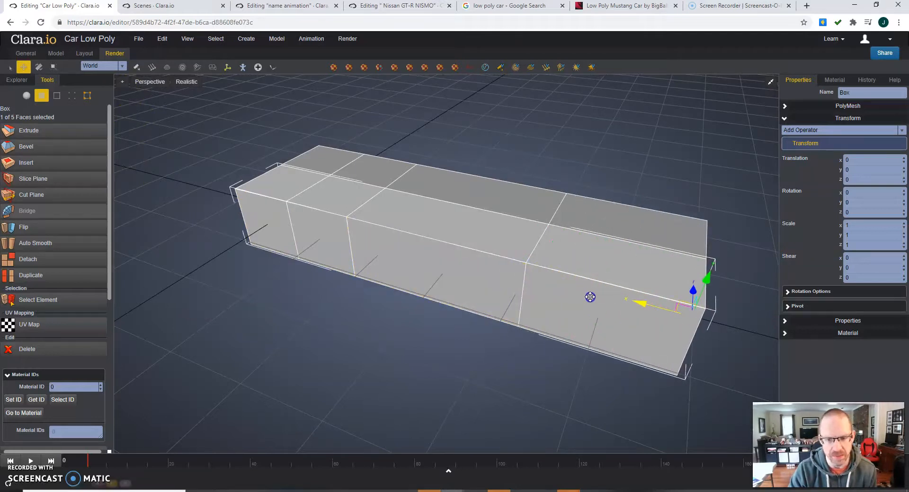
# - Extrude the top face of the long middle section upward to form the car's cabin
pyautogui.click(402, 222)
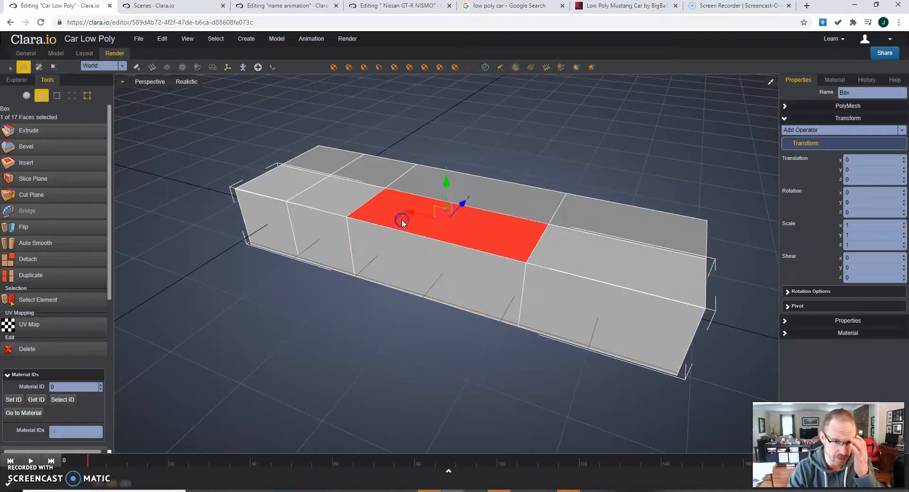
pyautogui.click(66, 132)
pyautogui.moveTo(445, 173); pyautogui.dragTo(443, 117)
pyautogui.moveTo(349, 222); pyautogui.dragTo(351, 268, button='right')
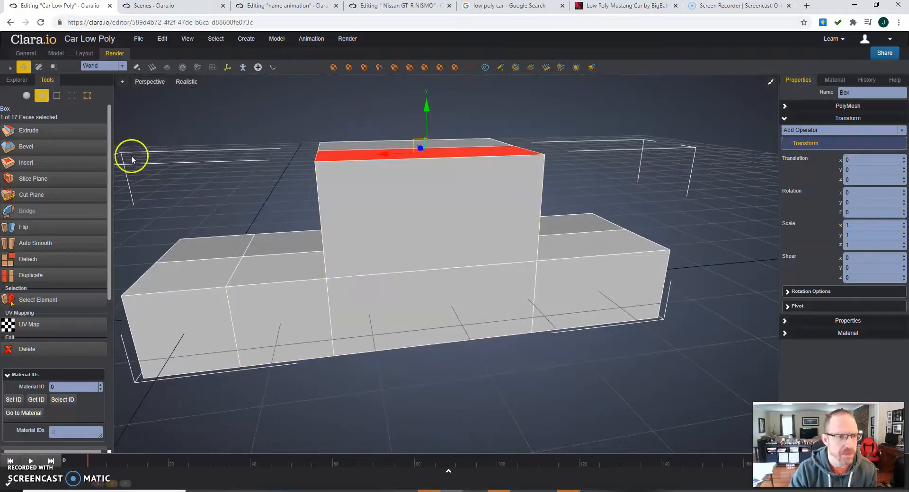
# - Slope the windshield by moving the cabin's top vertices at the hood end inward along X and slightly down
pyautogui.click(65, 96)
pyautogui.moveTo(268, 218); pyautogui.dragTo(325, 223, button='right')
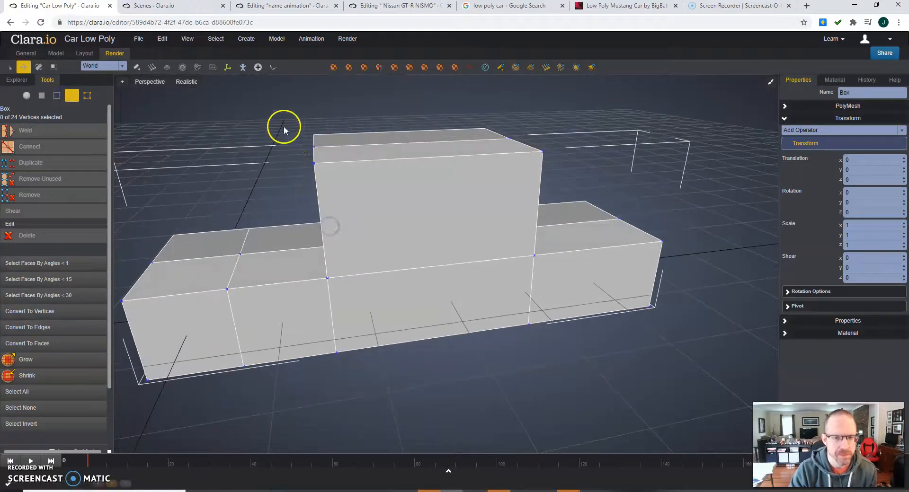
pyautogui.moveTo(305, 149); pyautogui.dragTo(334, 146)
pyautogui.moveTo(346, 106); pyautogui.dragTo(349, 130)
# - Slope the rear window by moving the cabin's rear top vertices inward along X and slightly down
pyautogui.moveTo(432, 146); pyautogui.dragTo(476, 114, button='right')
pyautogui.moveTo(479, 112); pyautogui.dragTo(572, 163)
pyautogui.moveTo(562, 196); pyautogui.dragTo(552, 192, button='right')
pyautogui.moveTo(500, 153); pyautogui.dragTo(471, 151)
pyautogui.moveTo(504, 103); pyautogui.dragTo(508, 124)
# - Pull the four front-end vertices of the hood slightly toward the cabin and lower the two upper ones
pyautogui.moveTo(377, 230); pyautogui.dragTo(374, 273, button='right')
pyautogui.moveTo(146, 237); pyautogui.dragTo(217, 365)
pyautogui.moveTo(144, 315); pyautogui.dragTo(158, 321)
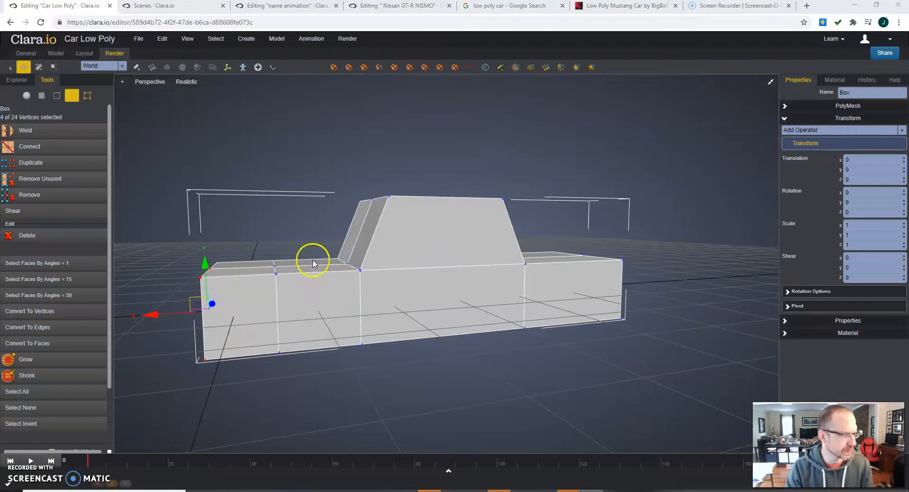
pyautogui.moveTo(185, 259); pyautogui.dragTo(228, 306)
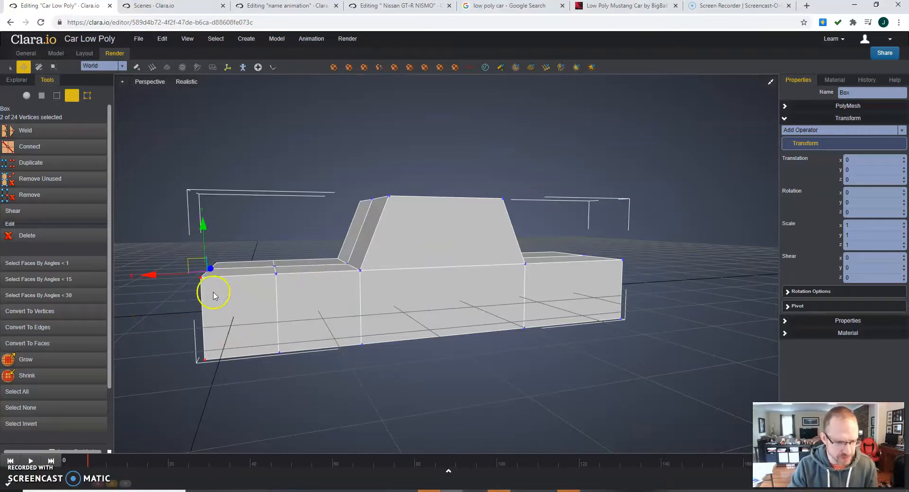
pyautogui.moveTo(213, 296); pyautogui.dragTo(180, 294, button='right')
pyautogui.moveTo(213, 221); pyautogui.dragTo(209, 231)
# - Move the two outer roof vertices inward along Z so the side of the cabin tapers
pyautogui.moveTo(209, 231); pyautogui.dragTo(319, 277, button='right')
pyautogui.moveTo(345, 187); pyautogui.dragTo(235, 232)
pyautogui.moveTo(236, 232); pyautogui.dragTo(332, 339, button='right')
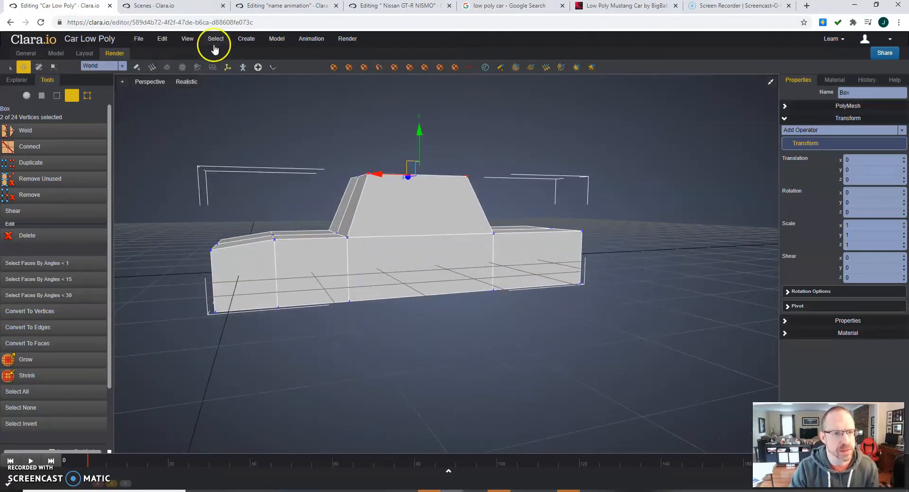
# - Create a cylinder for a wheel and move it along Z to about -2.03, beside the car body
pyautogui.click(246, 39)
pyautogui.moveTo(258, 53)
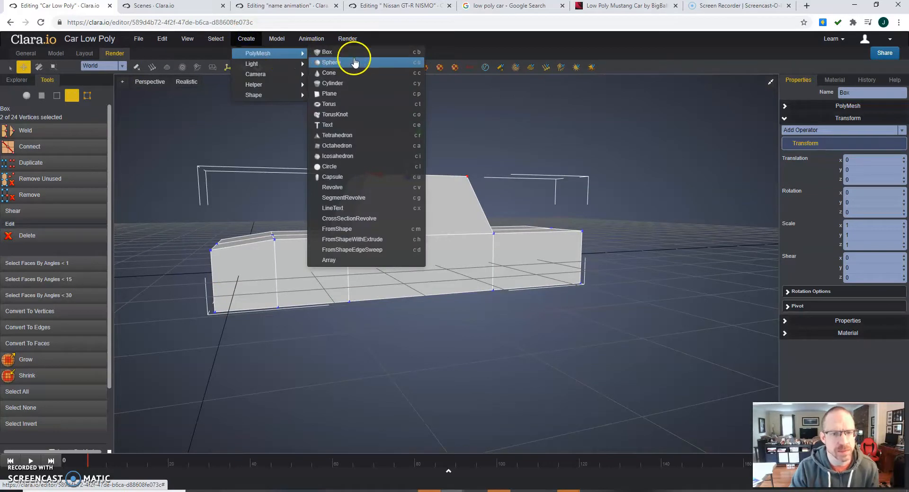
pyautogui.click(362, 84)
pyautogui.moveTo(454, 384); pyautogui.dragTo(370, 342, button='right')
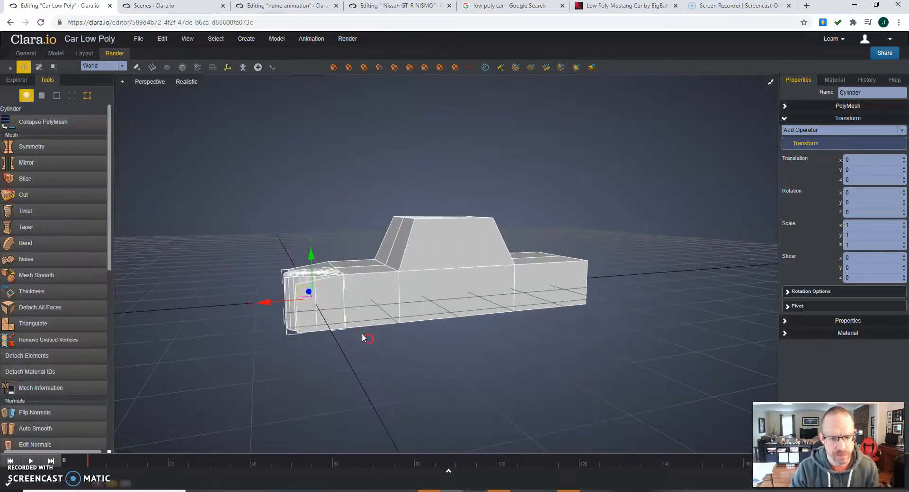
pyautogui.moveTo(308, 300); pyautogui.dragTo(419, 362, button='right')
pyautogui.moveTo(270, 300); pyautogui.dragTo(375, 300)
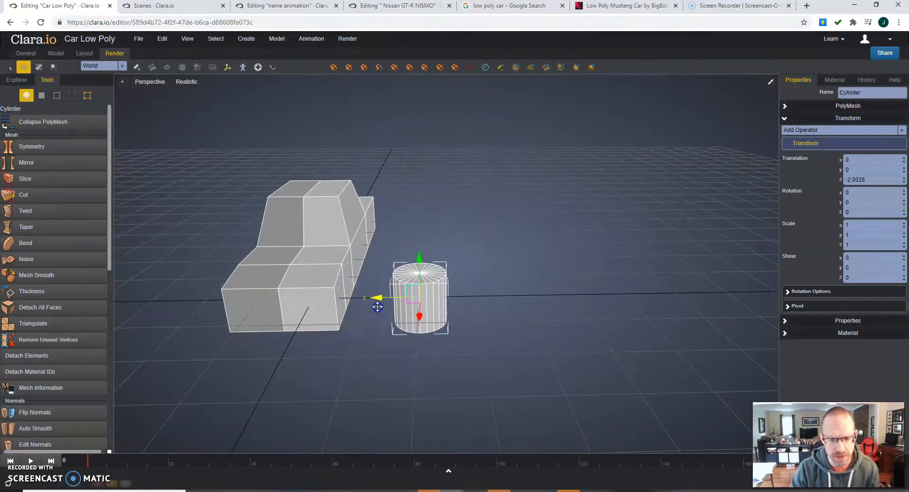
# - Set the cylinder's radial segments to 8 and open its transform settings
pyautogui.click(832, 110)
pyautogui.doubleClick(863, 196)
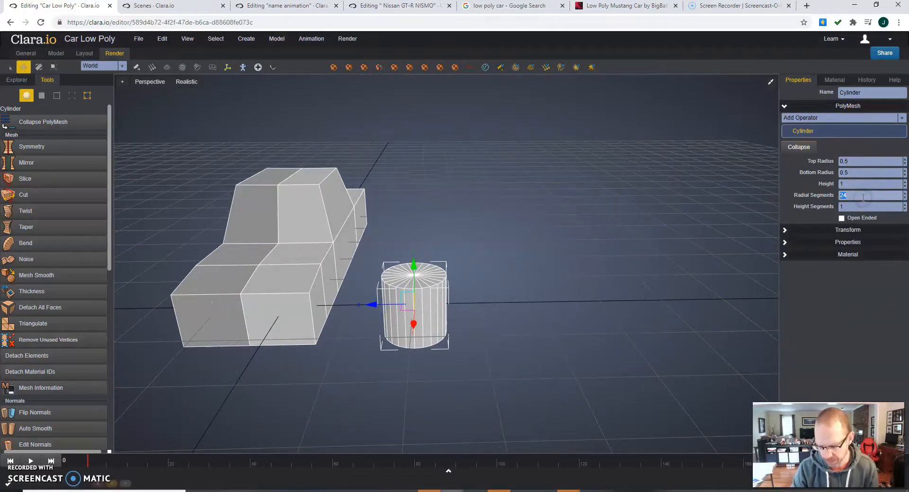
pyautogui.write('8')
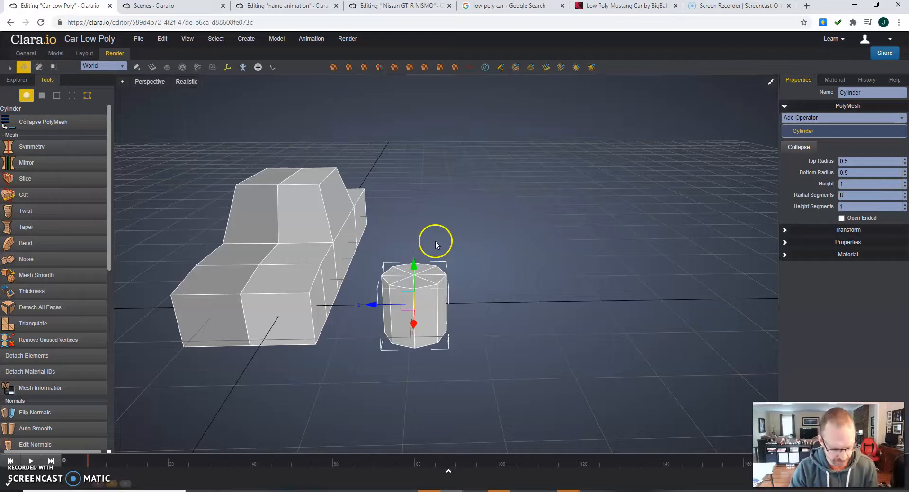
pyautogui.click(823, 231)
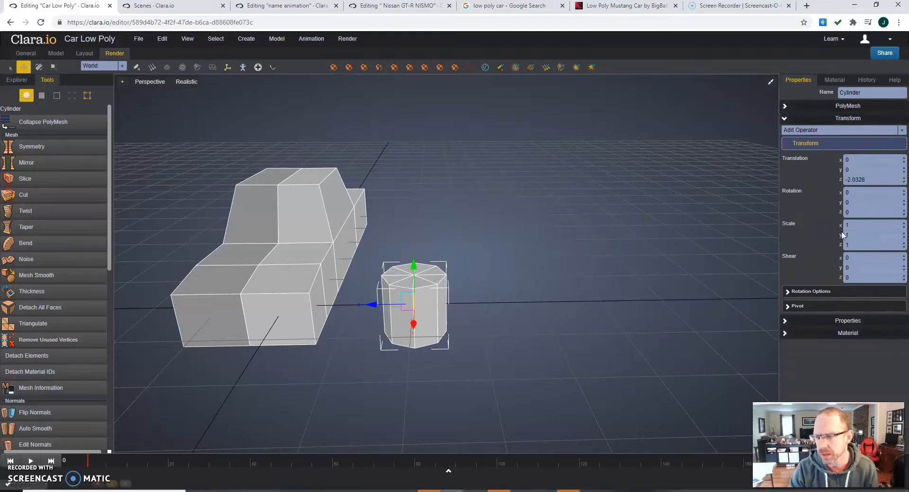
# - Rotate the wheel cylinder to -90 degrees about X so it lies on its side
pyautogui.press('e')
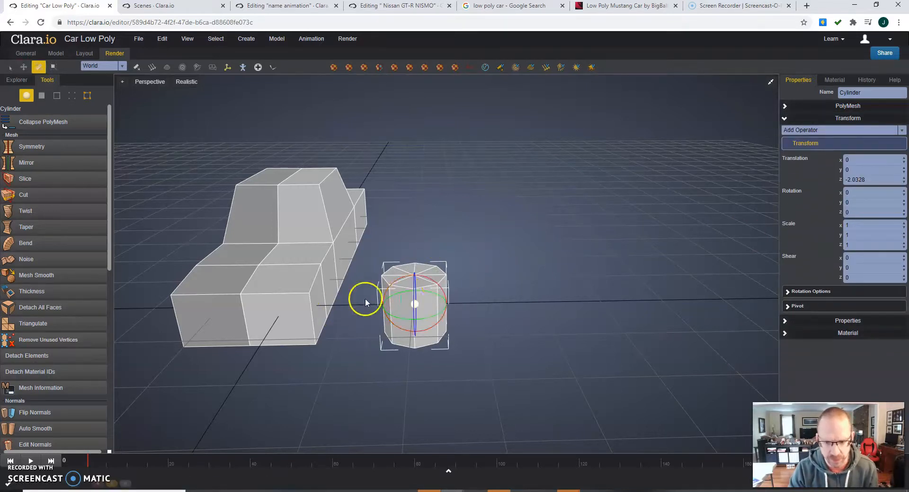
pyautogui.moveTo(493, 294); pyautogui.dragTo(540, 284, button='right')
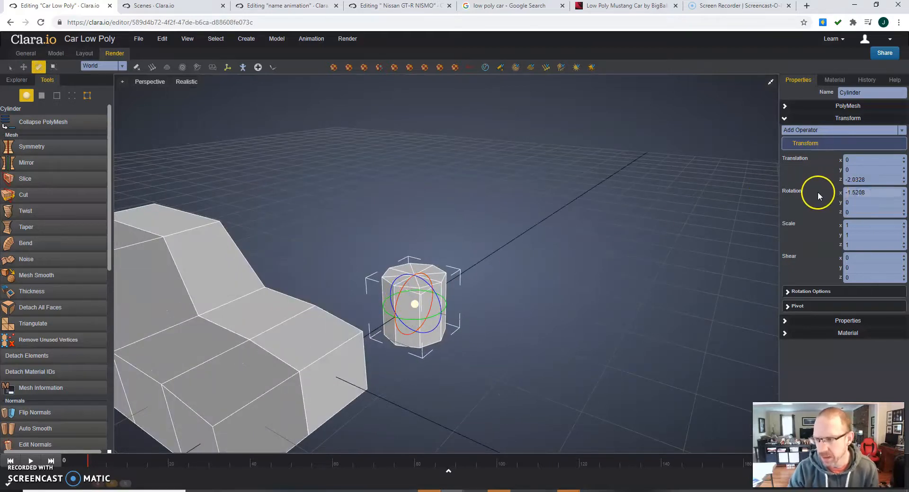
pyautogui.click(872, 194)
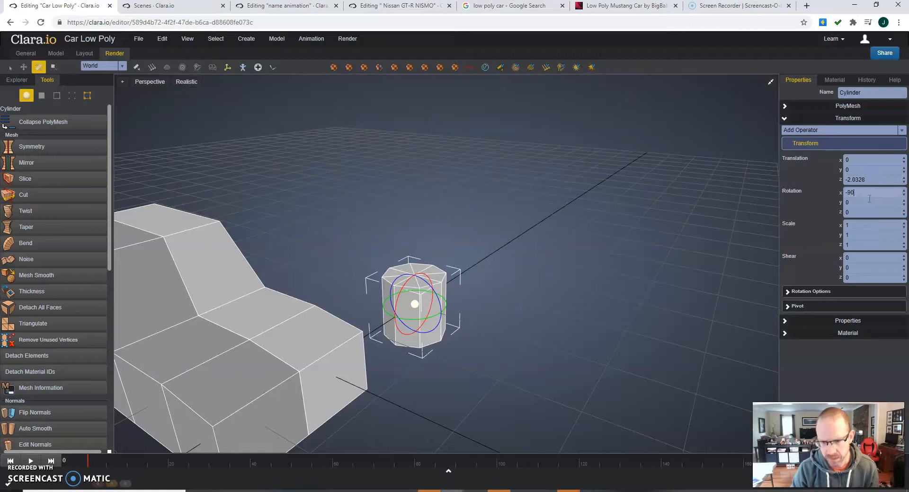
pyautogui.press('Return')
pyautogui.moveTo(470, 285); pyautogui.dragTo(467, 378, button='right')
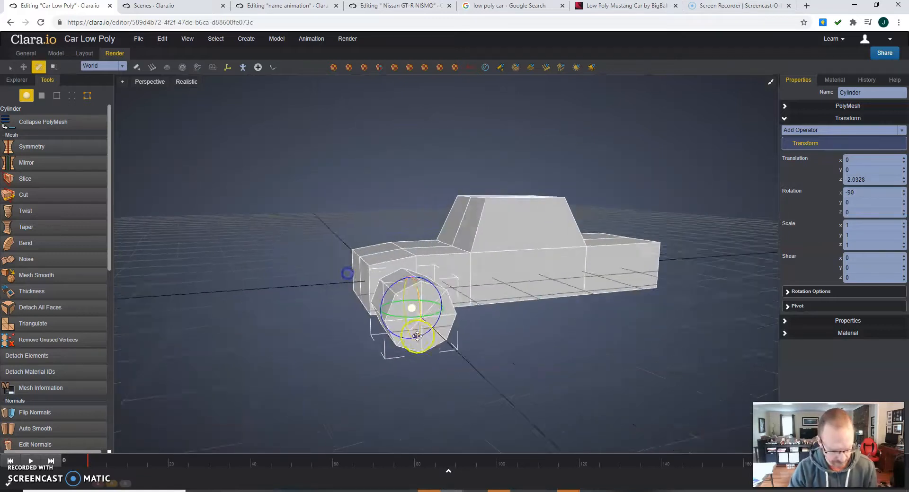
# - Scale the cylinder uniformly to about 0.9
pyautogui.press('r')
pyautogui.moveTo(415, 318); pyautogui.dragTo(414, 312)
pyautogui.moveTo(415, 312); pyautogui.dragTo(493, 349, button='right')
# - Move the cylinder into the front side of the car body, at about X -0.17, Y -0.34 and Z -0.76
pyautogui.press('w')
pyautogui.click(365, 333)
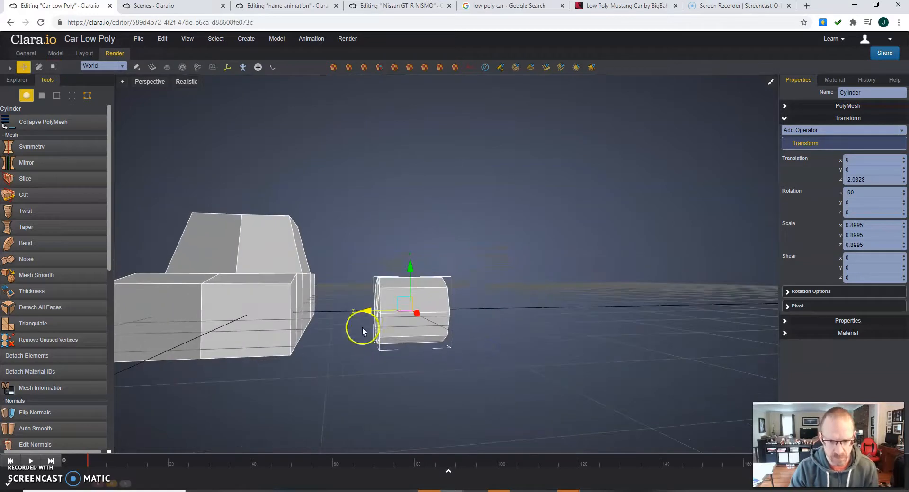
pyautogui.moveTo(411, 278); pyautogui.dragTo(266, 331)
pyautogui.moveTo(265, 331); pyautogui.dragTo(291, 341, button='right')
pyautogui.moveTo(250, 341); pyautogui.dragTo(267, 340)
pyautogui.moveTo(332, 360); pyautogui.dragTo(462, 341, button='right')
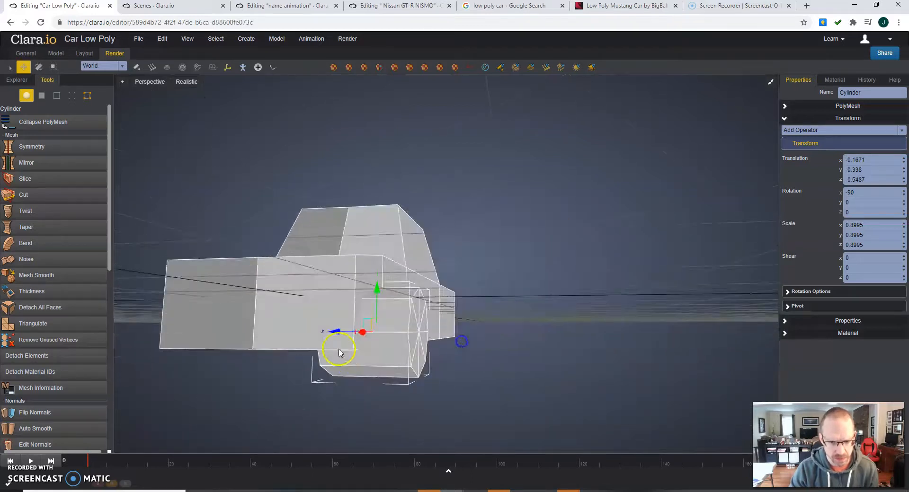
pyautogui.moveTo(332, 332); pyautogui.dragTo(351, 328)
pyautogui.moveTo(350, 329); pyautogui.dragTo(553, 283, button='right')
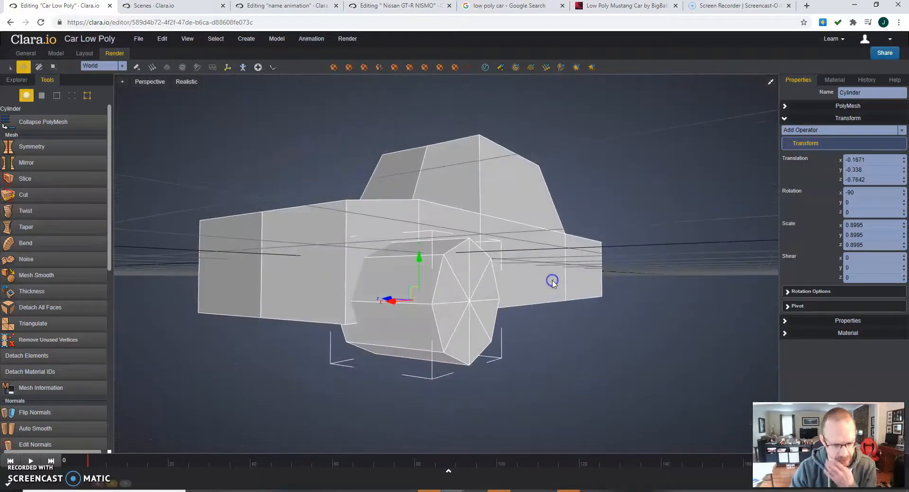
# - Try a Boolean subtract of the cylinder from the near half of the car body, and undo it
pyautogui.click(565, 291)
pyautogui.moveTo(567, 292); pyautogui.dragTo(593, 321, button='right')
pyautogui.click(627, 370)
pyautogui.click(310, 237)
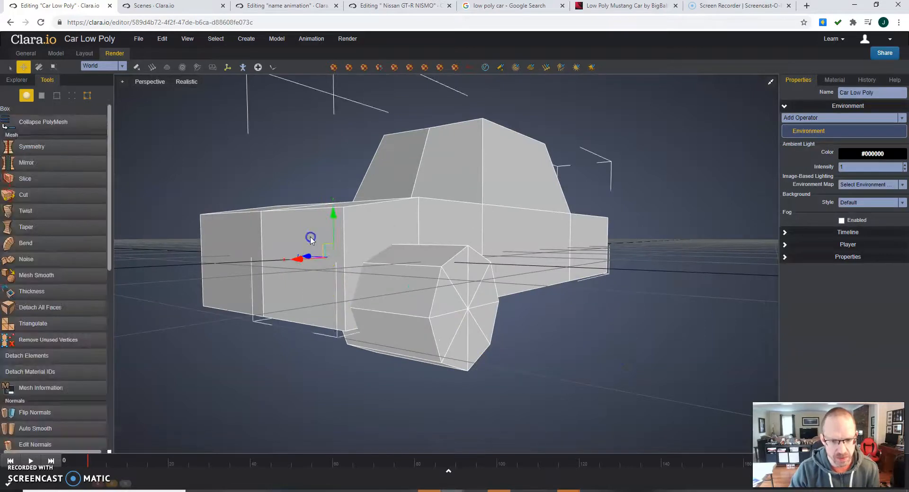
pyautogui.click(440, 333)
pyautogui.click(285, 276)
pyautogui.keyDown('shift'); pyautogui.click(410, 284); pyautogui.keyUp('shift')
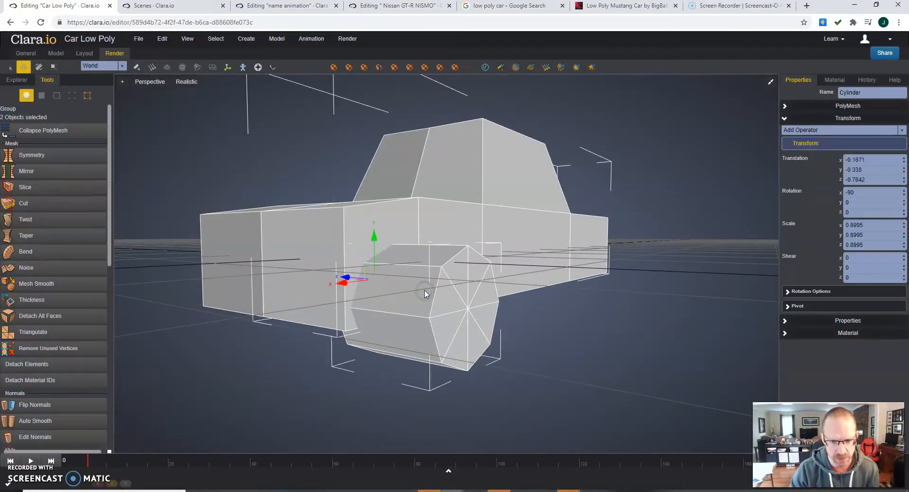
pyautogui.click(276, 40)
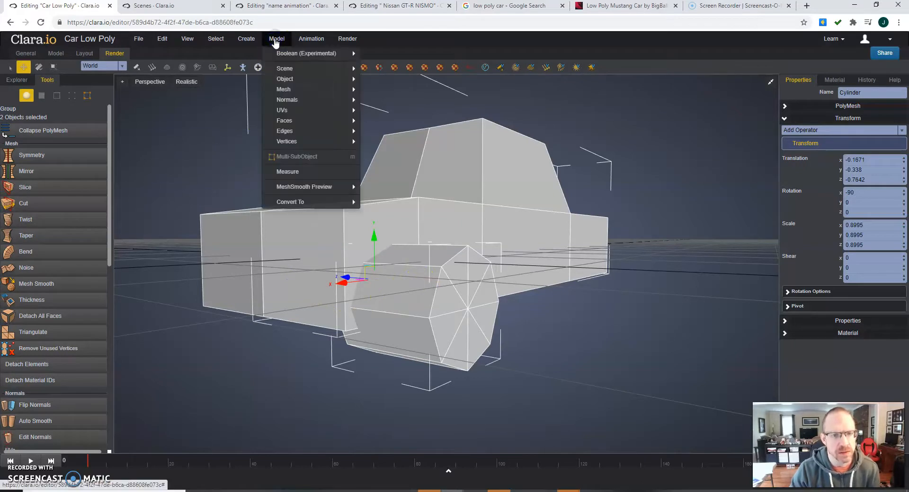
pyautogui.click(297, 56)
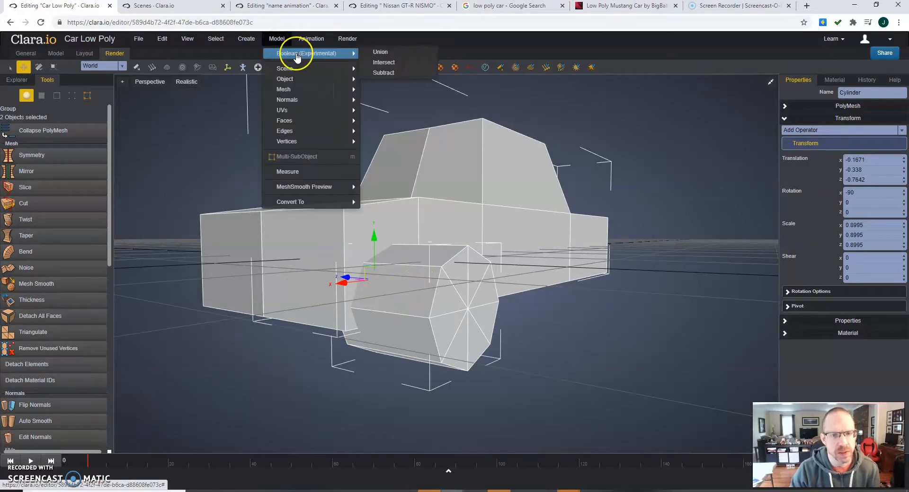
pyautogui.click(405, 71)
pyautogui.moveTo(624, 371); pyautogui.dragTo(593, 316, button='right')
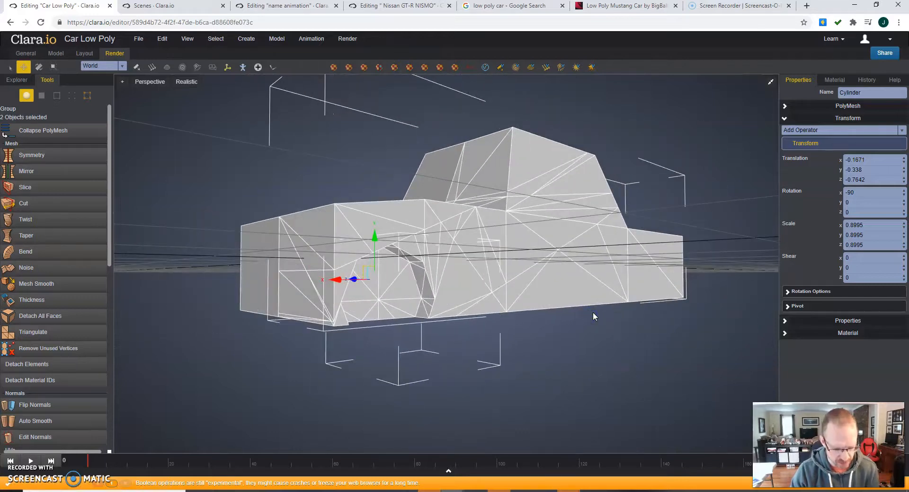
pyautogui.hotkey('ctrl', 'z')
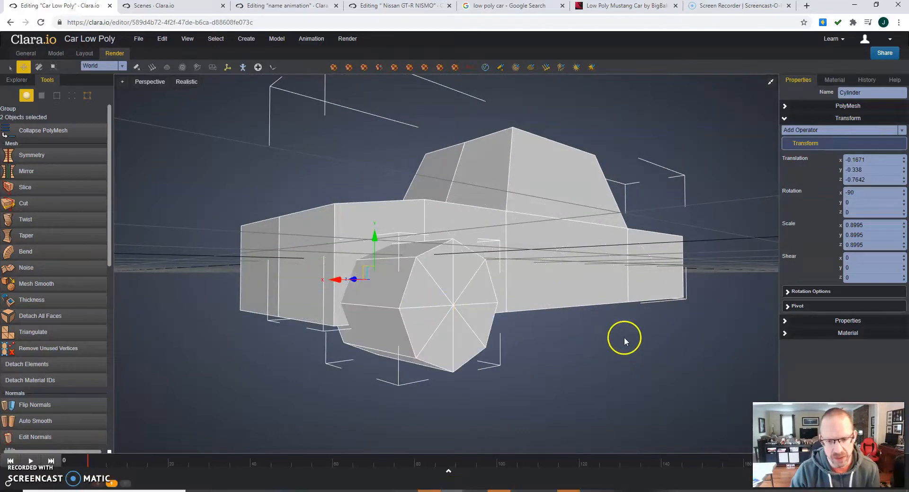
# - Move the cylinder out of the car body along Z to about -2.26
pyautogui.click(624, 340)
pyautogui.scroll(1, 623, 340)
pyautogui.moveTo(615, 332); pyautogui.dragTo(538, 307)
pyautogui.click(448, 289)
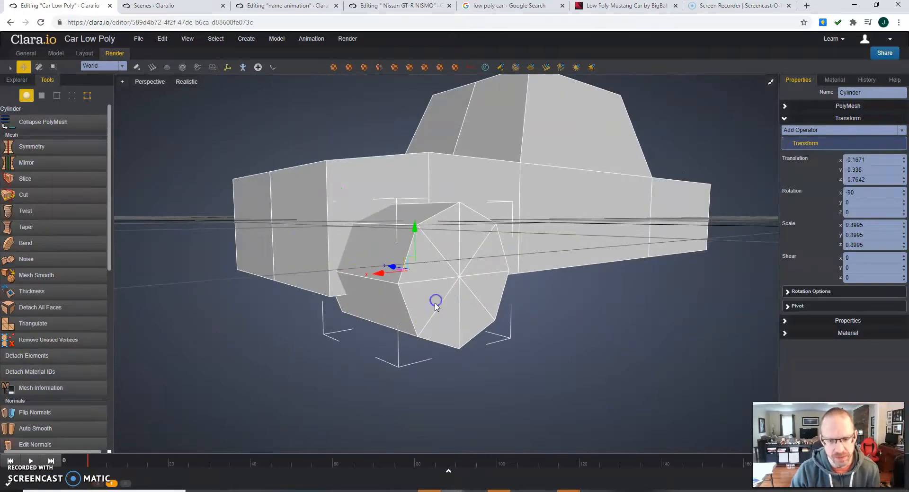
pyautogui.moveTo(394, 266); pyautogui.dragTo(455, 320)
pyautogui.moveTo(455, 320)
pyautogui.mouseDown(button='right')
pyautogui.moveTo(432, 331)
pyautogui.moveTo(479, 316)
pyautogui.moveTo(467, 308)
pyautogui.mouseUp(button='right')
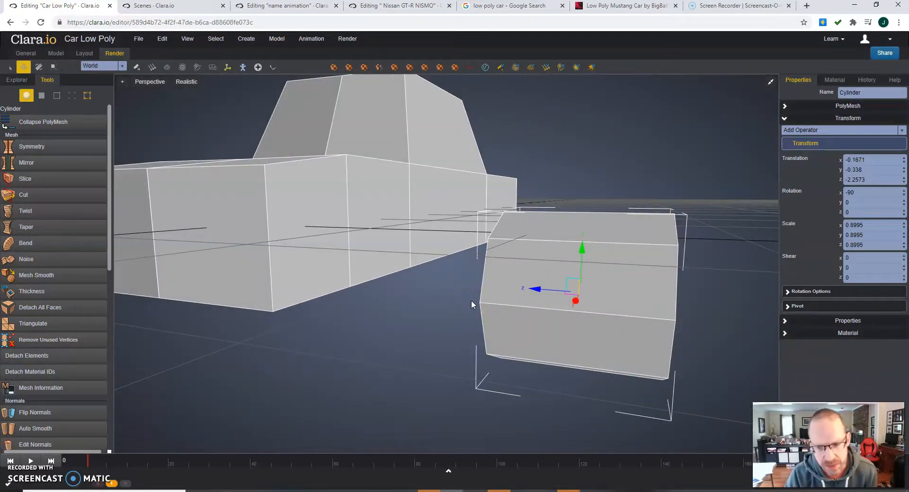
# - Try to shrink the cylinder along its Z scale only, in world orientation
pyautogui.click(501, 298)
pyautogui.press('e')
pyautogui.click(555, 294)
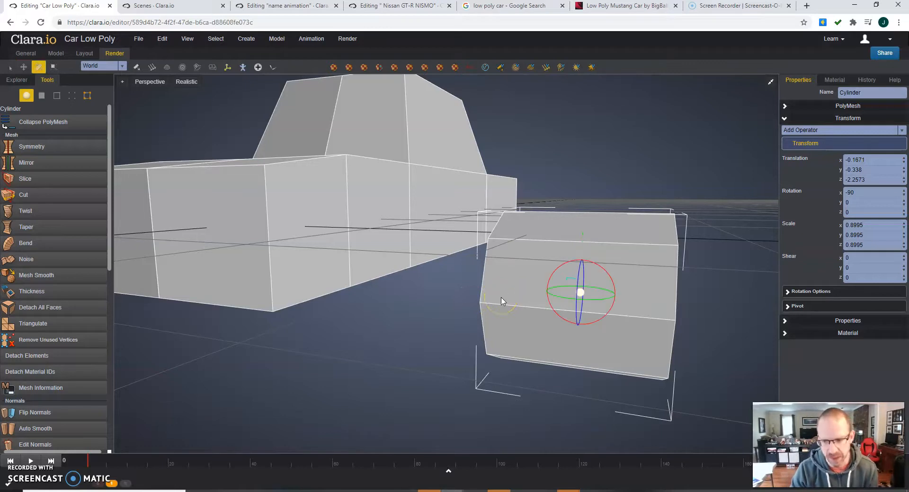
pyautogui.press('r')
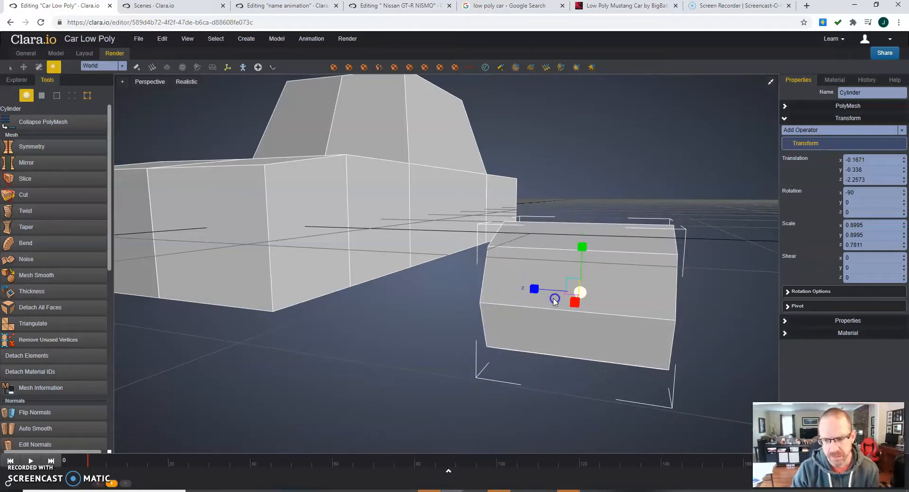
pyautogui.moveTo(493, 331); pyautogui.dragTo(452, 353)
# - Switch the transform orientation to Local and scale the cylinder to about 0.77 on X and Z and 0.53 on Y
pyautogui.click(123, 66)
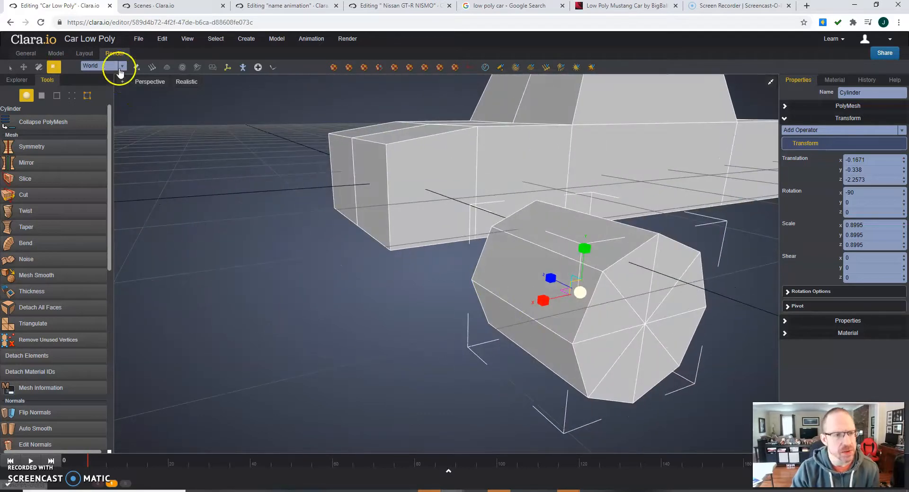
pyautogui.click(90, 80)
pyautogui.moveTo(506, 338); pyautogui.dragTo(582, 318)
pyautogui.moveTo(619, 291); pyautogui.dragTo(600, 301)
pyautogui.moveTo(623, 375)
pyautogui.mouseDown()
pyautogui.moveTo(639, 371)
pyautogui.moveTo(629, 370)
pyautogui.mouseUp()
# - Embed the flattened cylinder in the car's front side at about X -0.08, Y -0.11 and Z -0.36
pyautogui.press('w')
pyautogui.moveTo(629, 295); pyautogui.dragTo(272, 211)
pyautogui.moveTo(337, 259); pyautogui.dragTo(331, 283)
pyautogui.moveTo(228, 256); pyautogui.dragTo(275, 259)
pyautogui.moveTo(278, 299); pyautogui.dragTo(316, 222)
pyautogui.moveTo(349, 320); pyautogui.dragTo(368, 295)
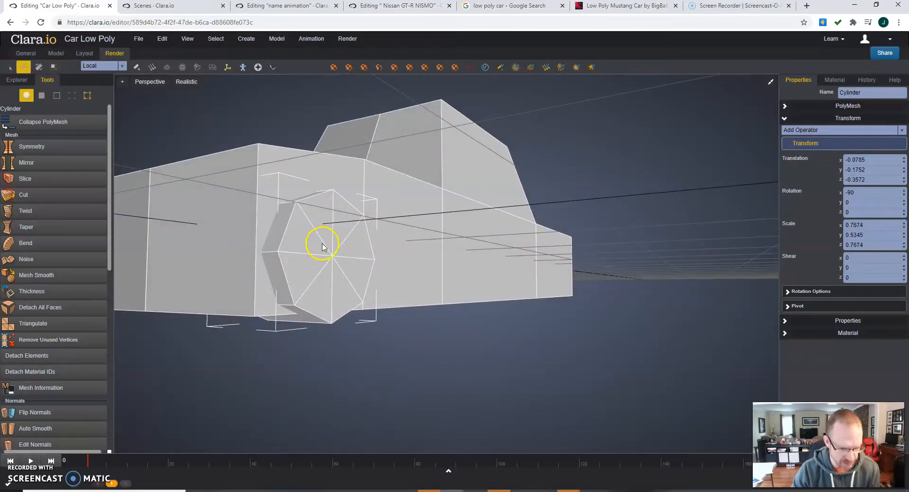
pyautogui.moveTo(302, 221); pyautogui.dragTo(298, 209)
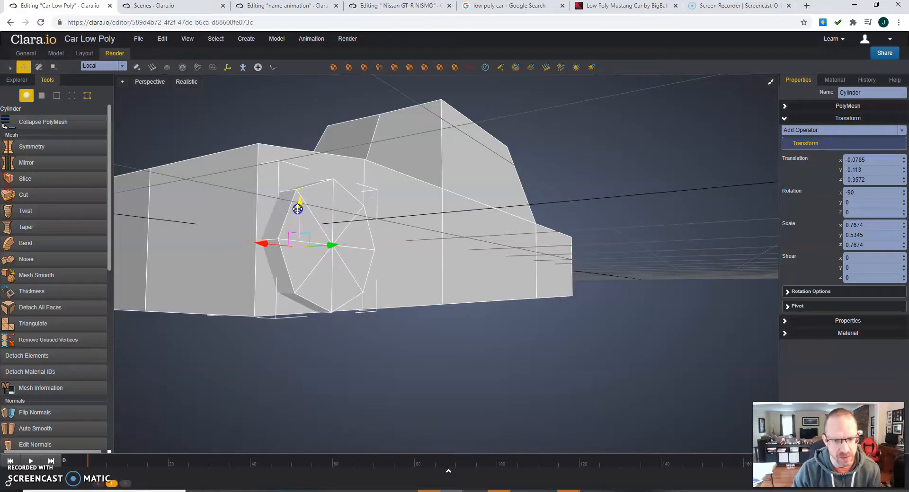
# - Clone the flattened cylinder as a Copy
pyautogui.moveTo(326, 234); pyautogui.dragTo(520, 341)
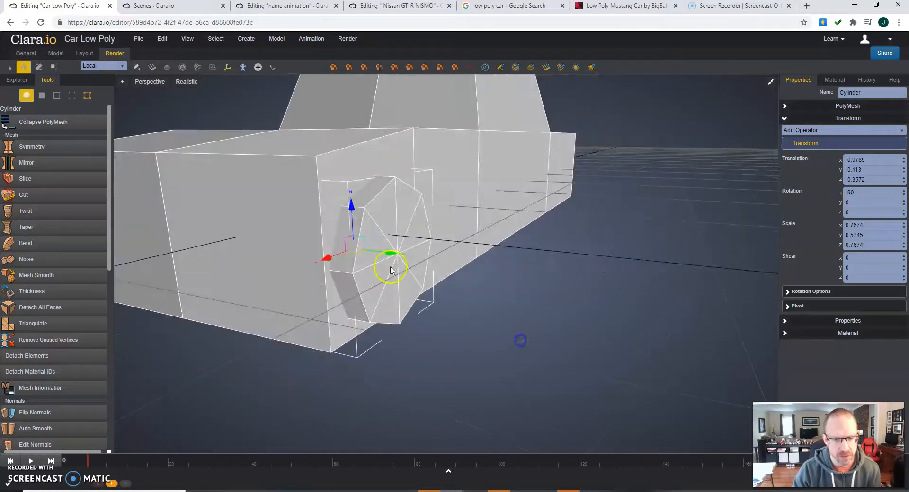
pyautogui.rightClick(391, 220)
pyautogui.click(432, 292)
pyautogui.click(461, 216)
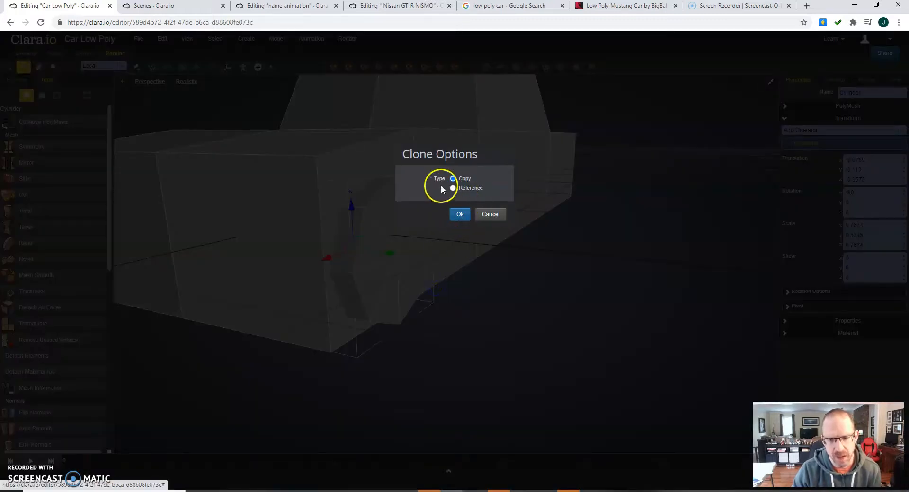
pyautogui.click(460, 214)
# - Scale the copy to about 0.56, 0.33, 0.56 and place it lower and further out, at Y -0.23 and Z -0.56
pyautogui.moveTo(442, 261)
pyautogui.mouseDown()
pyautogui.moveTo(548, 271)
pyautogui.moveTo(429, 246)
pyautogui.mouseUp()
pyautogui.moveTo(452, 314); pyautogui.dragTo(417, 309)
pyautogui.moveTo(382, 214)
pyautogui.mouseDown()
pyautogui.moveTo(381, 243)
pyautogui.moveTo(379, 235)
pyautogui.mouseUp()
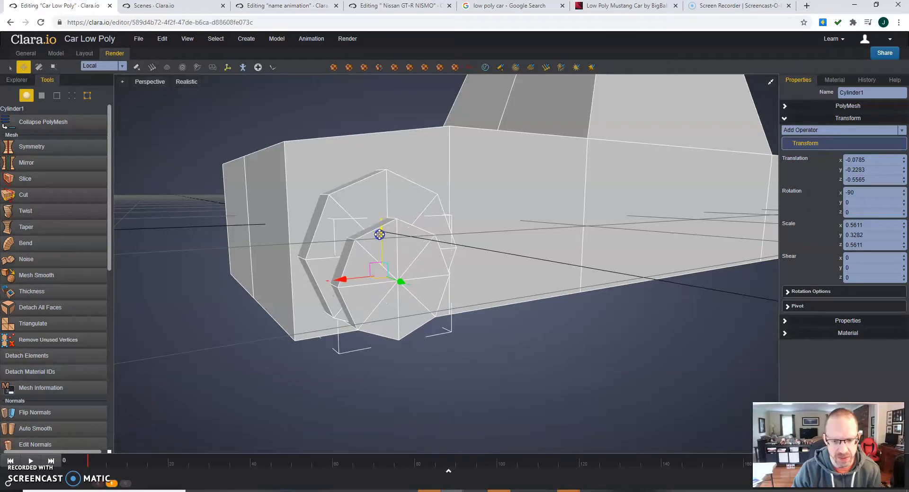
# - Clone the small cylinder as a Copy and move the new one outward along Z to about -1.51
pyautogui.rightClick(417, 283)
pyautogui.click(452, 329)
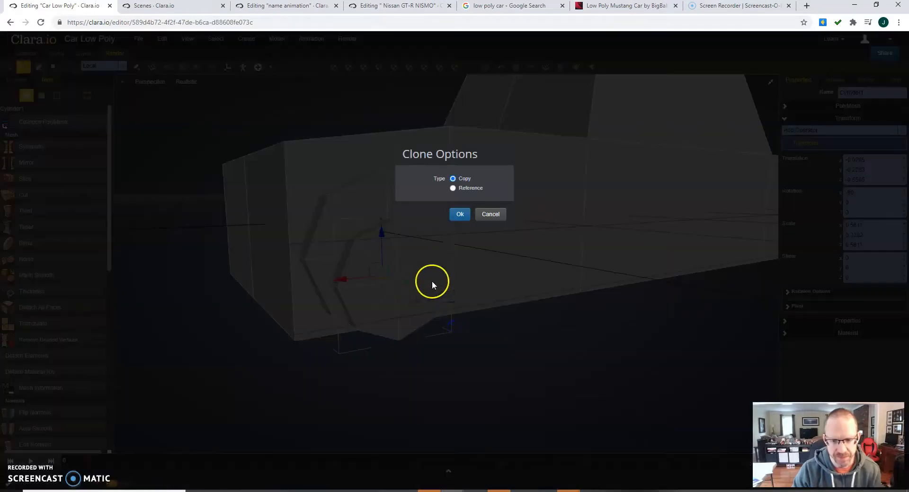
pyautogui.click(459, 225)
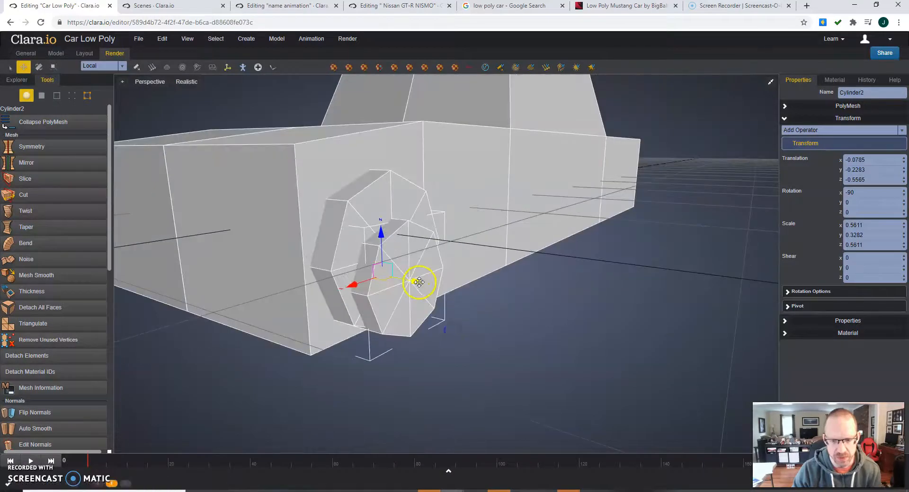
pyautogui.moveTo(417, 280); pyautogui.dragTo(613, 330)
# - Lengthen the small cylinder overlapping the large one to a Y scale of about 0.72
pyautogui.click(413, 267)
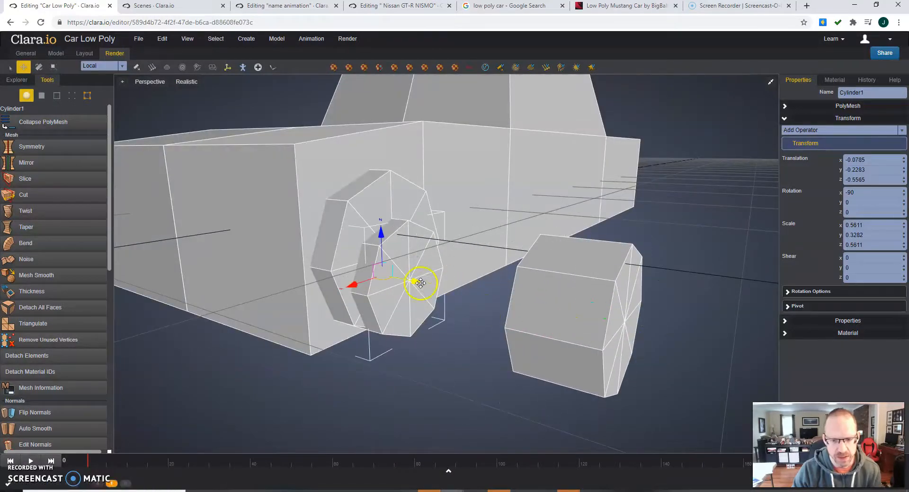
pyautogui.press('r')
pyautogui.moveTo(421, 284); pyautogui.dragTo(353, 207)
pyautogui.click(417, 405)
# - Try a Boolean subtract with the small cylinder selected first and the large cylinder second
pyautogui.click(423, 300)
pyautogui.keyDown('shift'); pyautogui.click(340, 238); pyautogui.keyUp('shift')
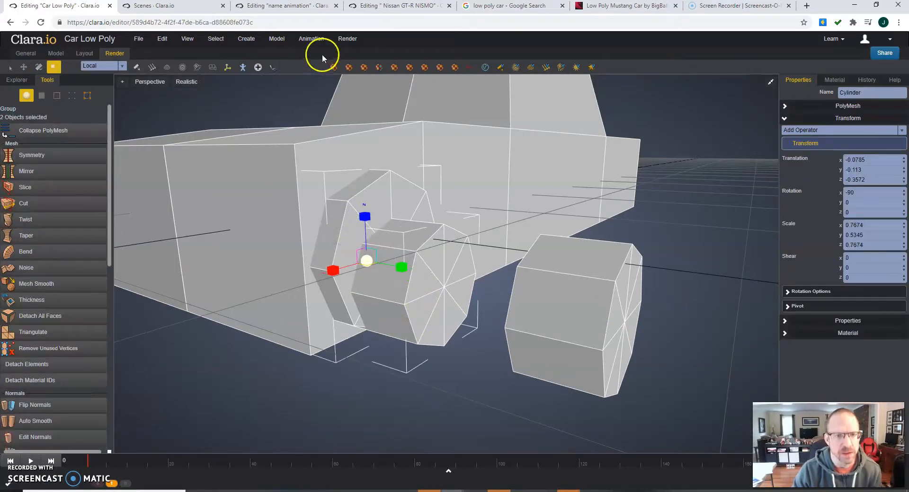
pyautogui.click(272, 42)
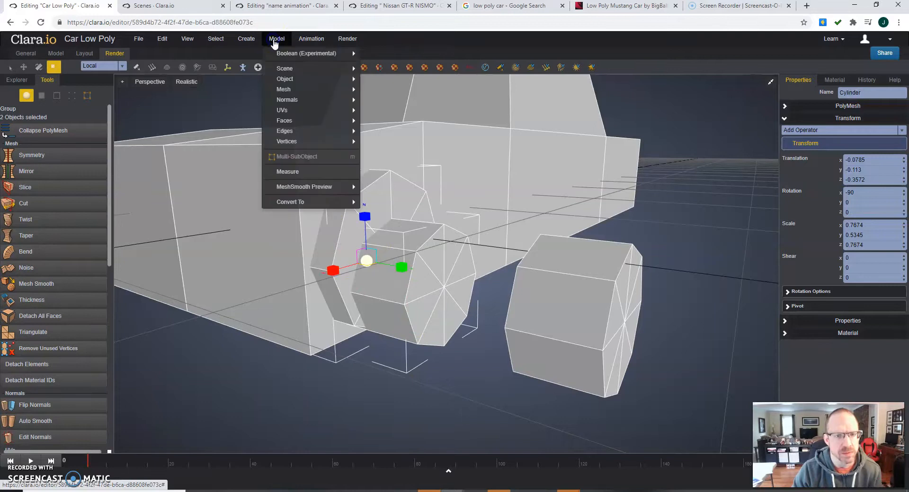
pyautogui.click(355, 54)
pyautogui.click(396, 73)
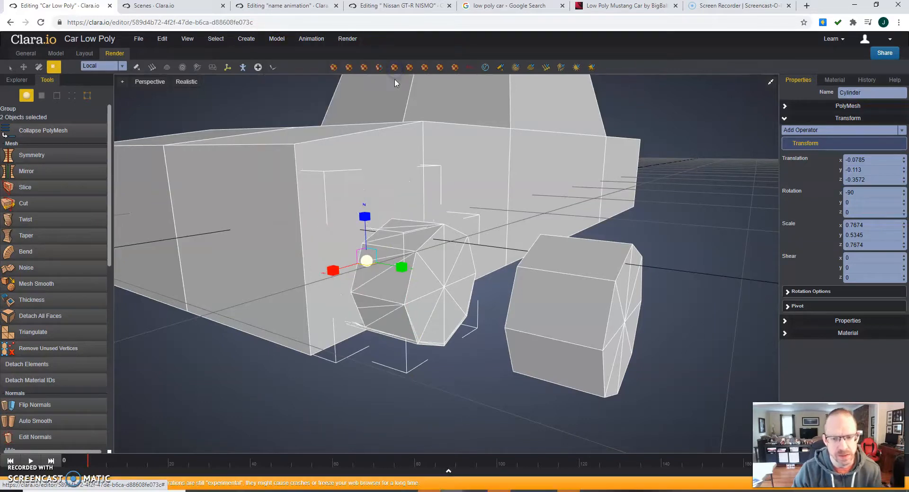
pyautogui.click(359, 406)
# - Boolean-subtract the lengthened small cylinder from the large one to form a wheel arch
pyautogui.click(341, 217)
pyautogui.keyDown('shift'); pyautogui.click(441, 303); pyautogui.keyUp('shift')
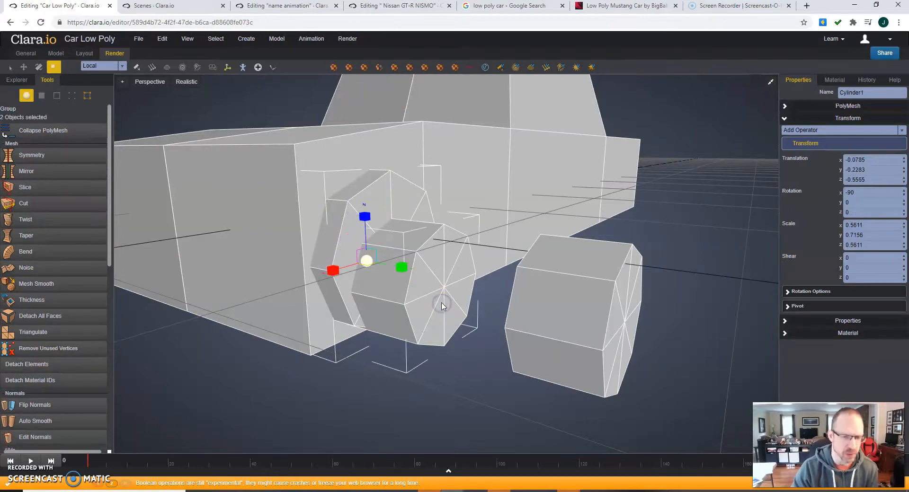
pyautogui.click(276, 38)
pyautogui.moveTo(341, 53)
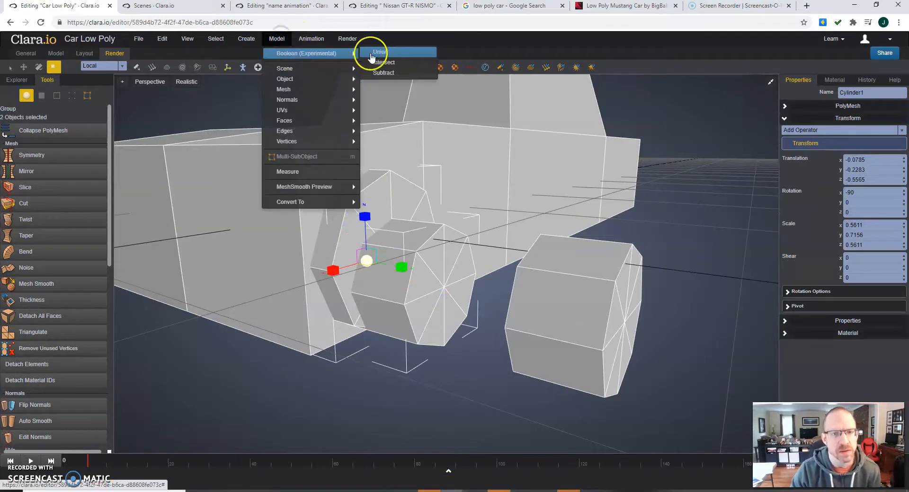
pyautogui.click(398, 72)
pyautogui.click(477, 355)
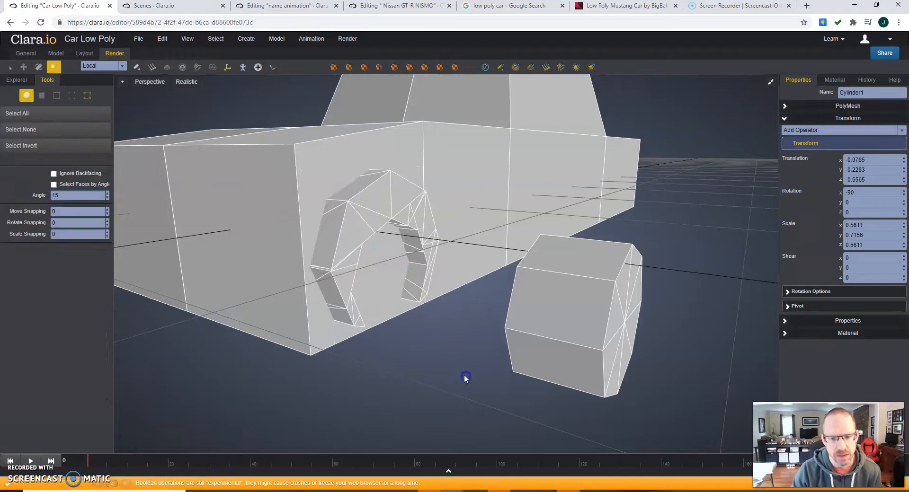
pyautogui.moveTo(476, 353)
pyautogui.mouseDown()
pyautogui.moveTo(465, 353)
pyautogui.moveTo(478, 353)
pyautogui.mouseUp()
# - Move the spare small cylinder inward along Z to about -0.51 so it sits in the wheel arch
pyautogui.click(524, 320)
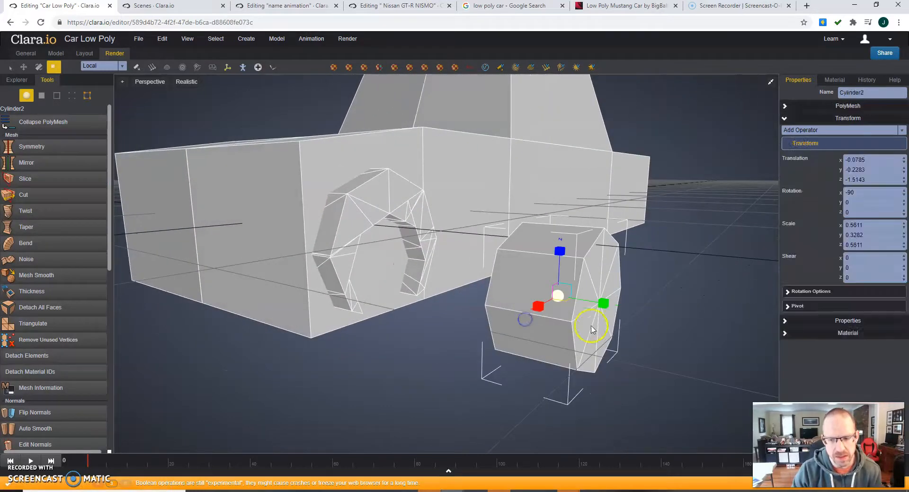
pyautogui.press('w')
pyautogui.moveTo(602, 303); pyautogui.dragTo(411, 268)
pyautogui.click(496, 289)
pyautogui.moveTo(498, 291)
pyautogui.mouseDown()
pyautogui.moveTo(412, 272)
pyautogui.moveTo(483, 309)
pyautogui.moveTo(502, 302)
pyautogui.mouseUp()
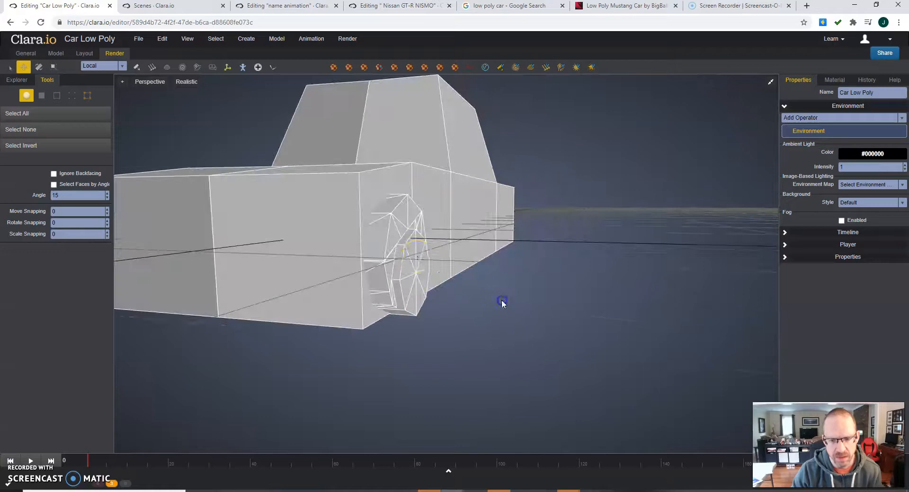
# - Lower the wheel cylinder to a Y position of about -0.29 and set its Z rotation to about 23.04 degrees
pyautogui.click(350, 218)
pyautogui.moveTo(311, 192); pyautogui.dragTo(309, 207)
pyautogui.click(422, 257)
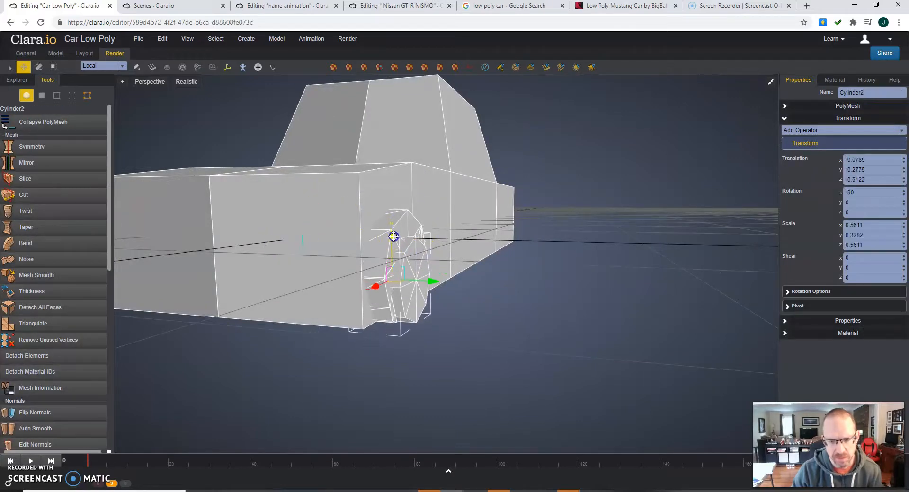
pyautogui.moveTo(532, 328); pyautogui.dragTo(452, 327)
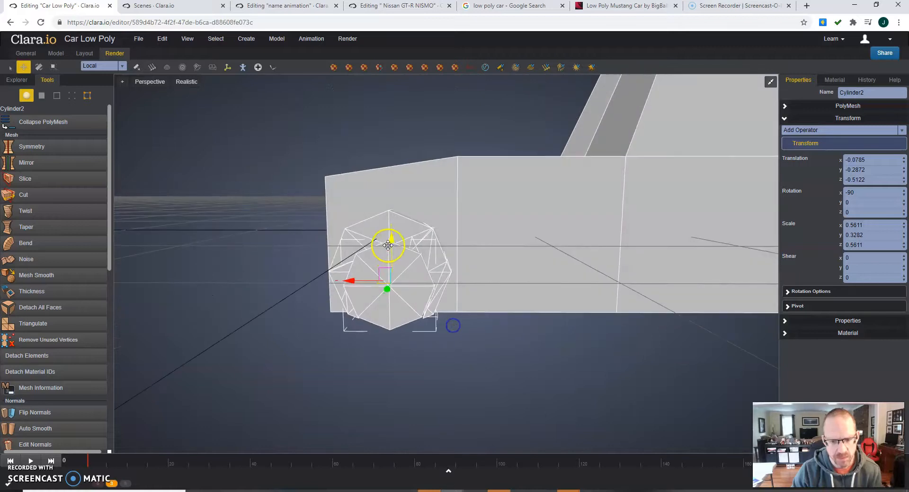
pyautogui.scroll(1, 429, 321)
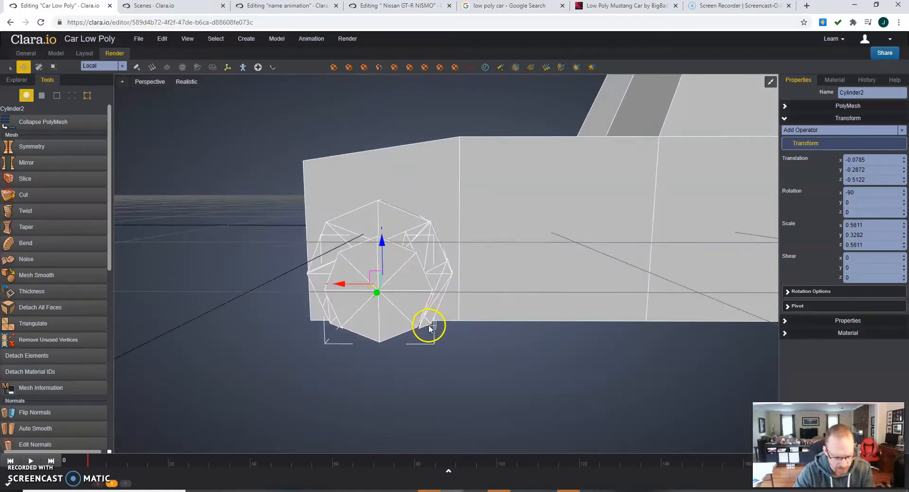
pyautogui.moveTo(397, 270); pyautogui.dragTo(414, 278)
# - Move the subtracted wheel arch piece inward along Z to about 0.07
pyautogui.click(516, 350)
pyautogui.moveTo(516, 350); pyautogui.dragTo(543, 334)
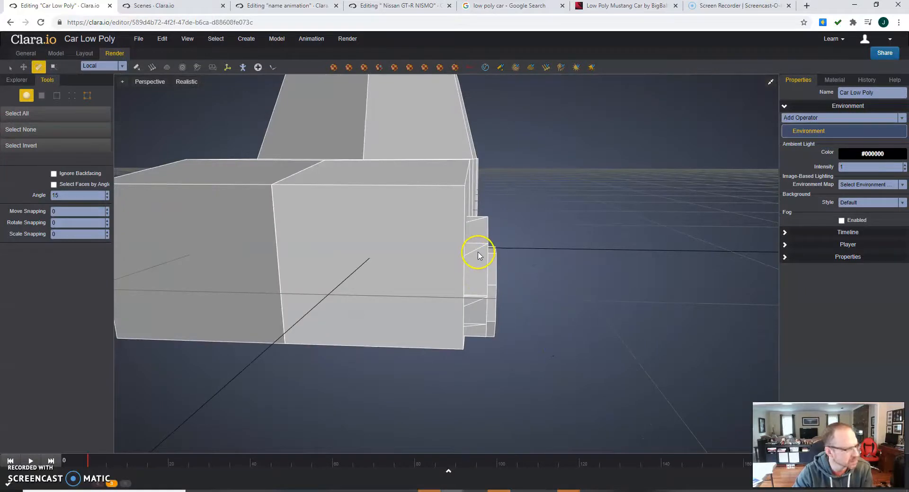
pyautogui.click(479, 256)
pyautogui.moveTo(516, 286); pyautogui.dragTo(497, 299)
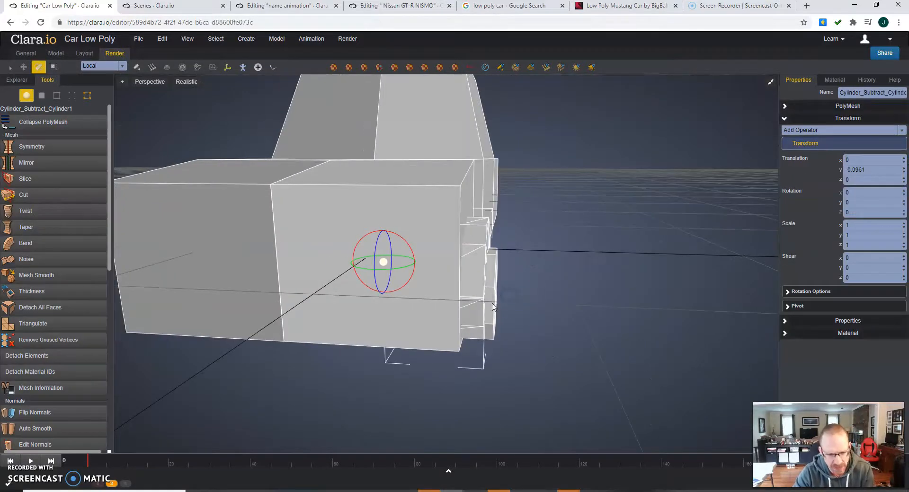
pyautogui.press('w')
pyautogui.click(359, 270)
pyautogui.moveTo(344, 261); pyautogui.dragTo(334, 257)
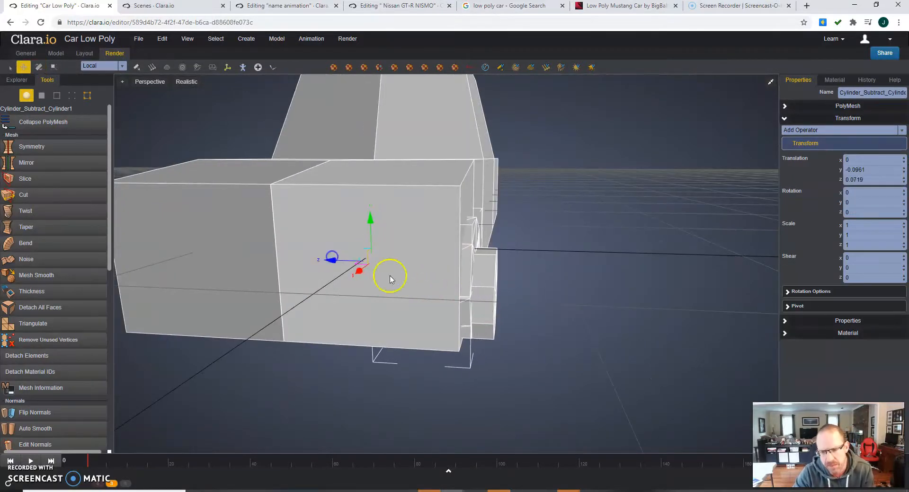
# - Move the wheel cylinder inward to a Z of about -0.46, switch transforms to World orientation and lower the wheel to Y about -0.31
pyautogui.moveTo(390, 278); pyautogui.dragTo(473, 282)
pyautogui.click(479, 318)
pyautogui.moveTo(490, 319); pyautogui.dragTo(456, 321)
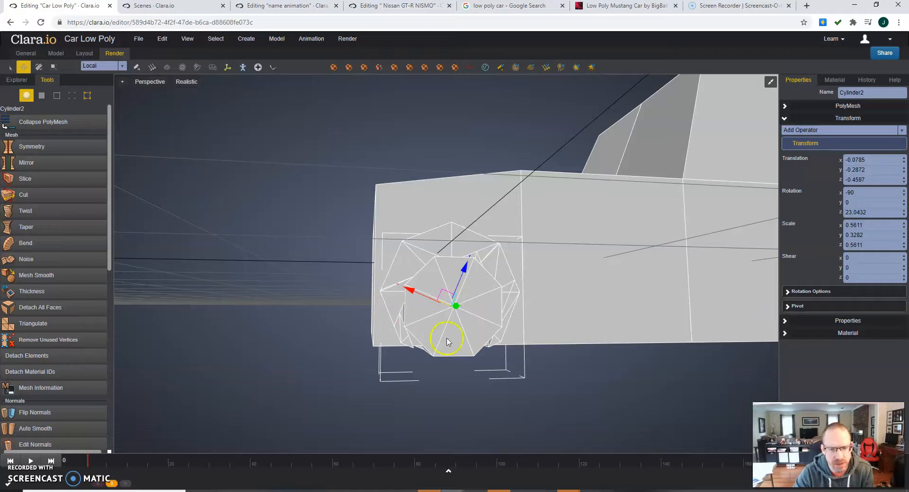
pyautogui.click(443, 322)
pyautogui.moveTo(460, 279); pyautogui.dragTo(409, 308)
pyautogui.click(122, 66)
pyautogui.click(116, 86)
pyautogui.moveTo(444, 279); pyautogui.dragTo(446, 265)
pyautogui.moveTo(404, 310); pyautogui.dragTo(408, 311)
# - Delete the subtracted wheel arch piece around the front wheel
pyautogui.click(339, 371)
pyautogui.moveTo(345, 329); pyautogui.dragTo(357, 354, button='right')
pyautogui.click(444, 275)
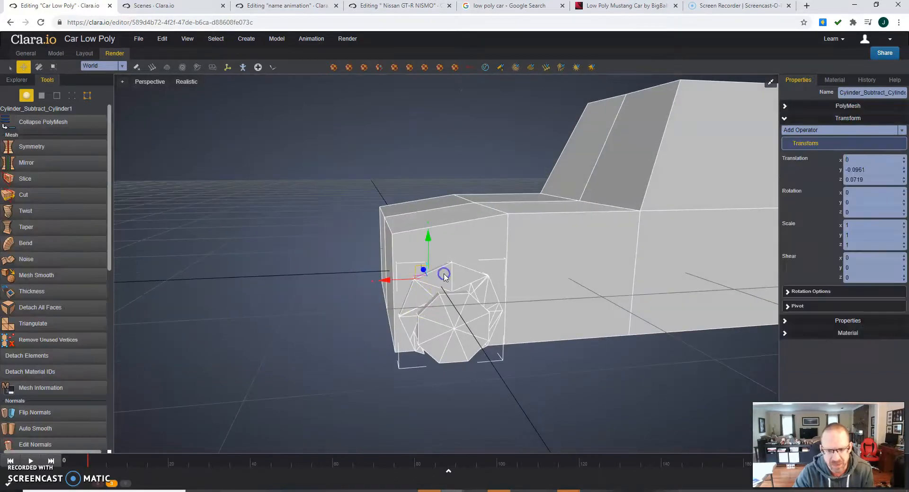
pyautogui.press('Delete')
# - Slide the front wheel rearward along X to about -0.28 and enlarge it to an X and Z scale of about 0.73
pyautogui.moveTo(501, 343); pyautogui.dragTo(487, 328, button='right')
pyautogui.click(487, 328)
pyautogui.moveTo(481, 337); pyautogui.dragTo(465, 324)
pyautogui.moveTo(477, 289)
pyautogui.mouseDown()
pyautogui.moveTo(575, 347)
pyautogui.moveTo(507, 360)
pyautogui.mouseUp()
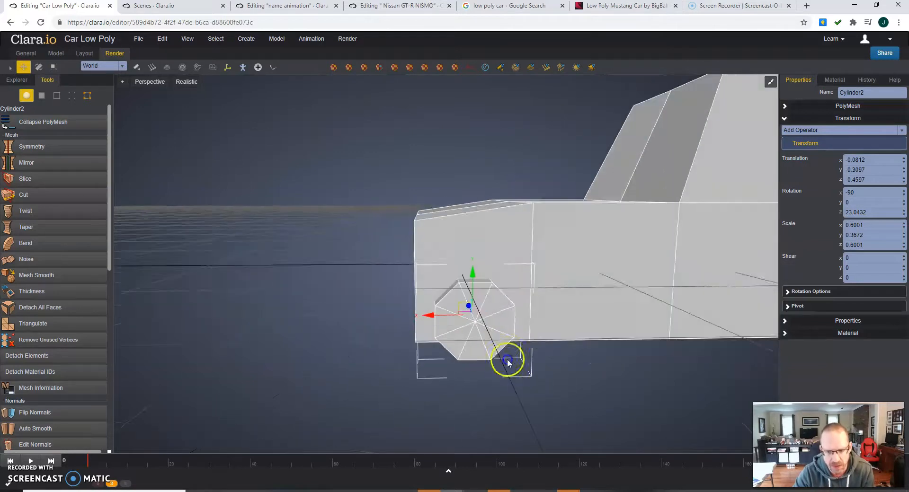
pyautogui.rightClick(479, 320)
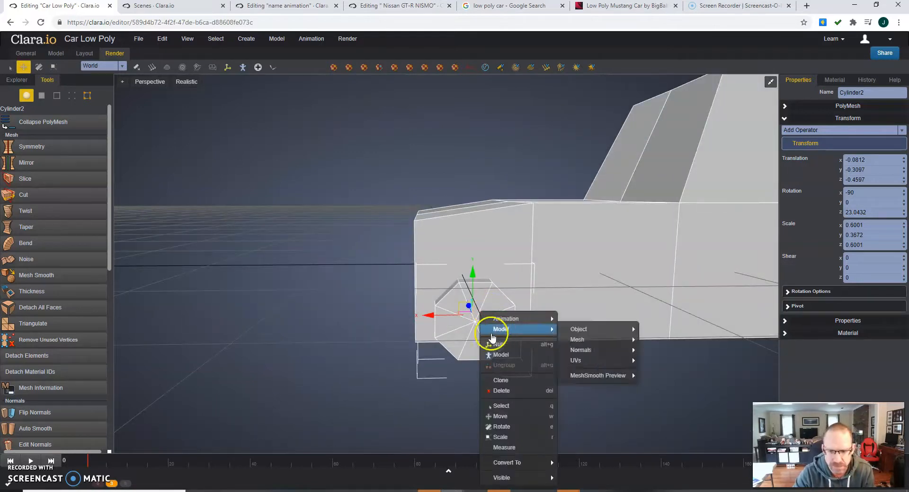
pyautogui.moveTo(433, 315); pyautogui.dragTo(453, 344)
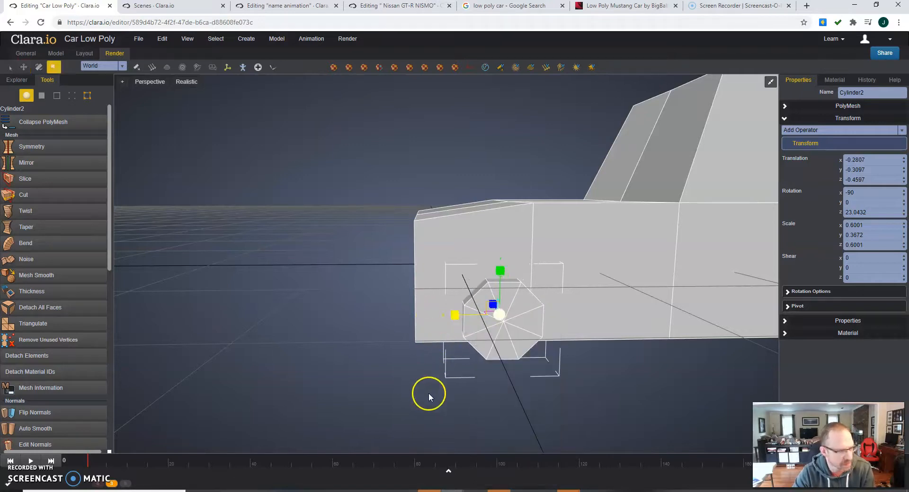
pyautogui.moveTo(503, 325); pyautogui.dragTo(477, 323)
# - Try to resize the front wheel's width along the world Z axis
pyautogui.moveTo(501, 349); pyautogui.dragTo(399, 342, button='right')
pyautogui.moveTo(411, 341); pyautogui.dragTo(533, 335)
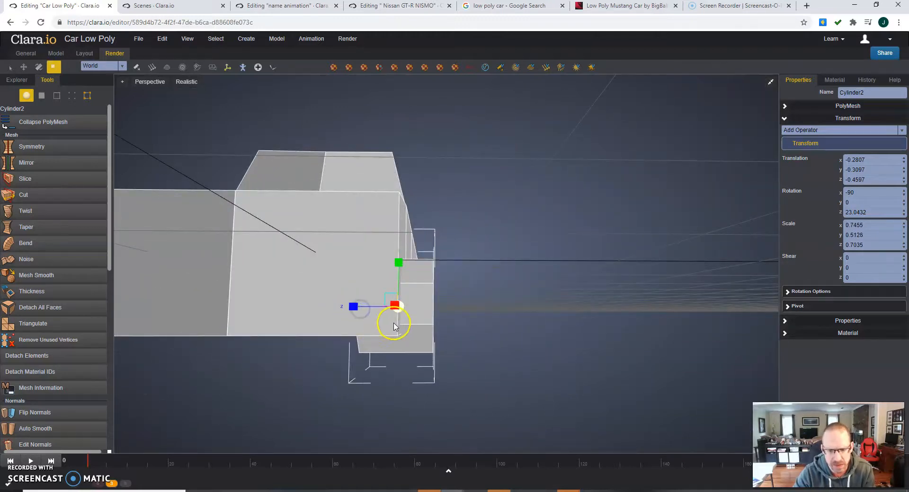
pyautogui.hotkey('ctrl', 'z')
# - Switch transforms to Local orientation and narrow the front wheel to a Y scale of about 0.30
pyautogui.moveTo(462, 277); pyautogui.dragTo(453, 330)
pyautogui.click(122, 66)
pyautogui.click(90, 82)
pyautogui.moveTo(522, 321); pyautogui.dragTo(455, 309)
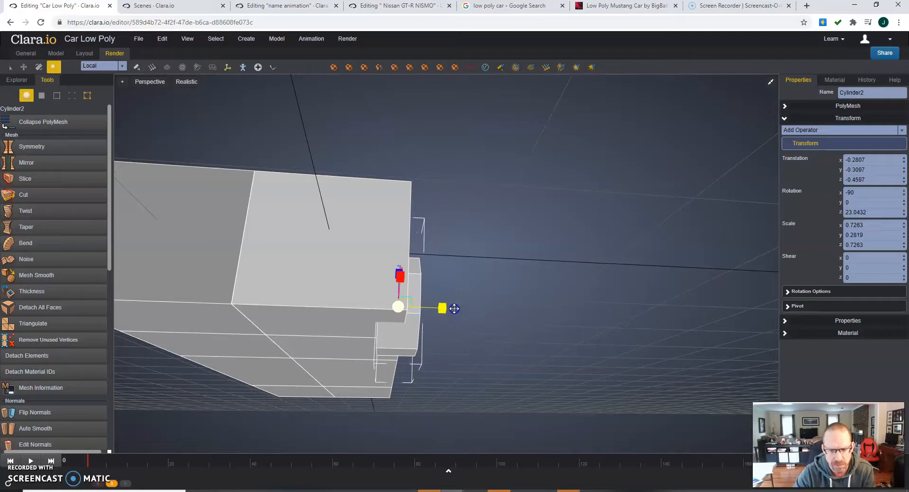
# - Clone the narrowed front wheel and switch the transform orientation back to World
pyautogui.moveTo(536, 312); pyautogui.dragTo(420, 289)
pyautogui.rightClick(419, 289)
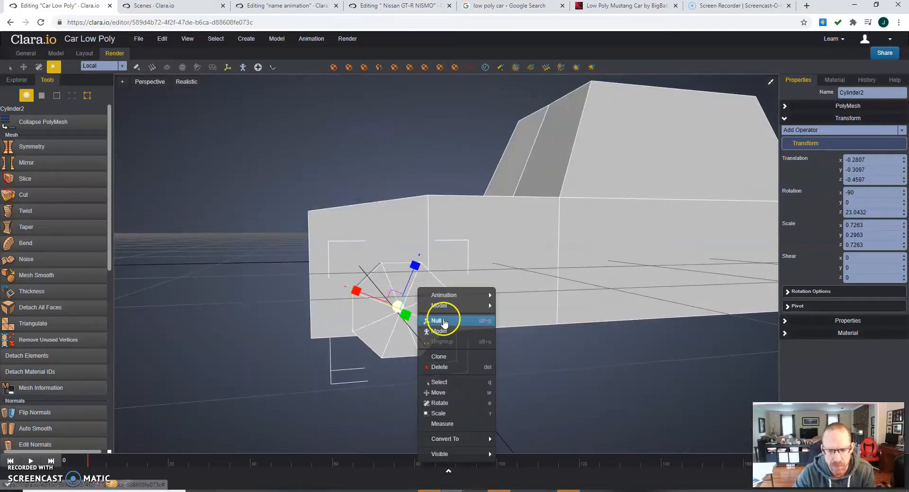
pyautogui.click(452, 358)
pyautogui.click(462, 227)
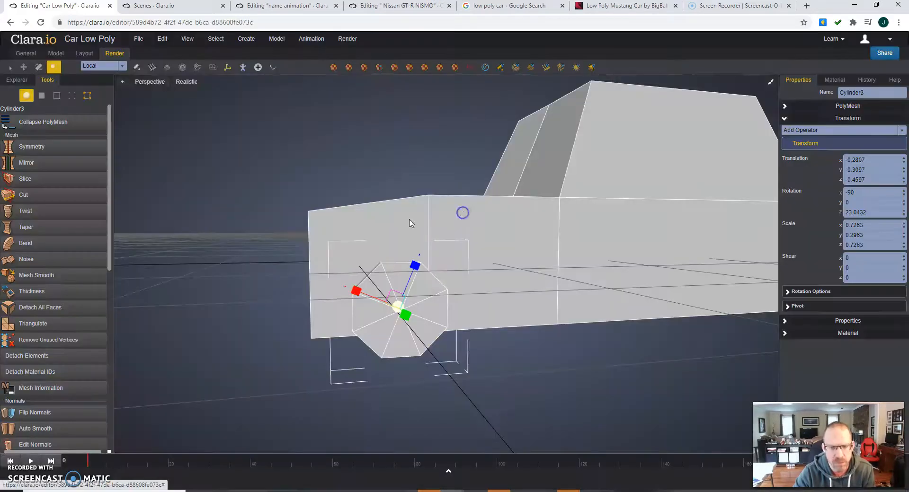
pyautogui.click(112, 66)
pyautogui.click(114, 68)
pyautogui.click(114, 69)
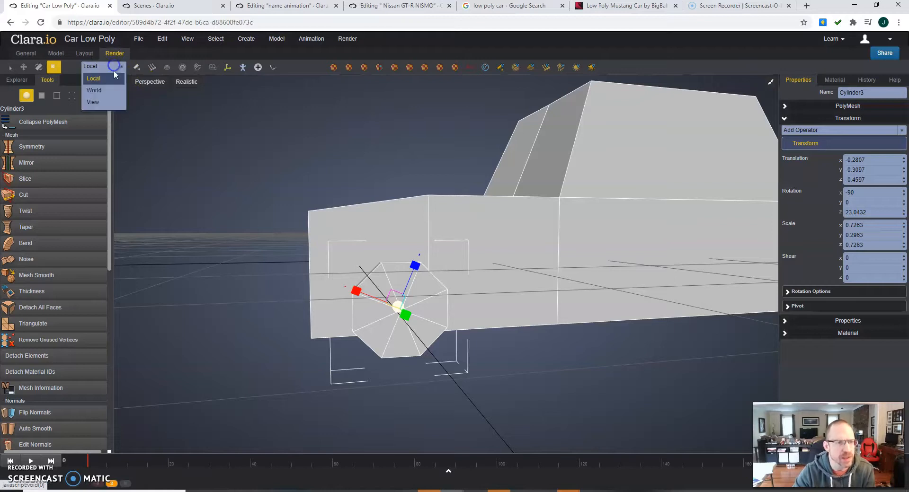
pyautogui.click(114, 87)
pyautogui.scroll(-2, 460, 327)
pyautogui.click(461, 333)
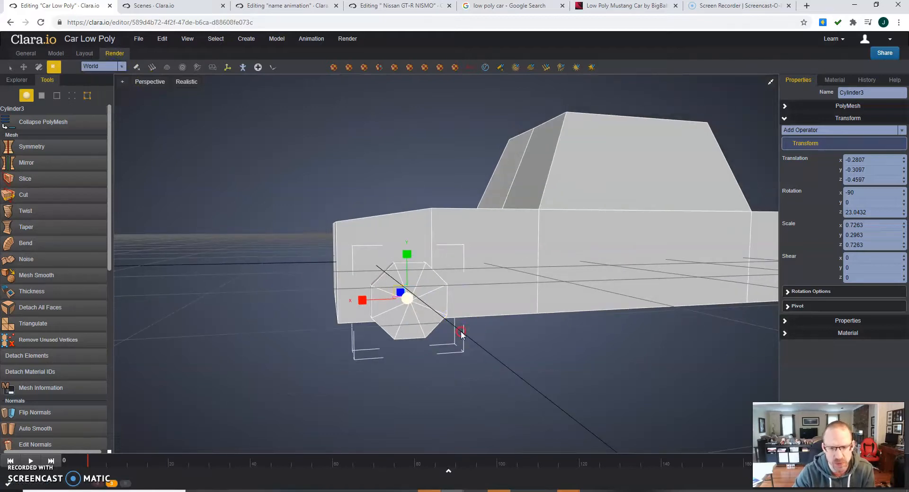
pyautogui.press('space')
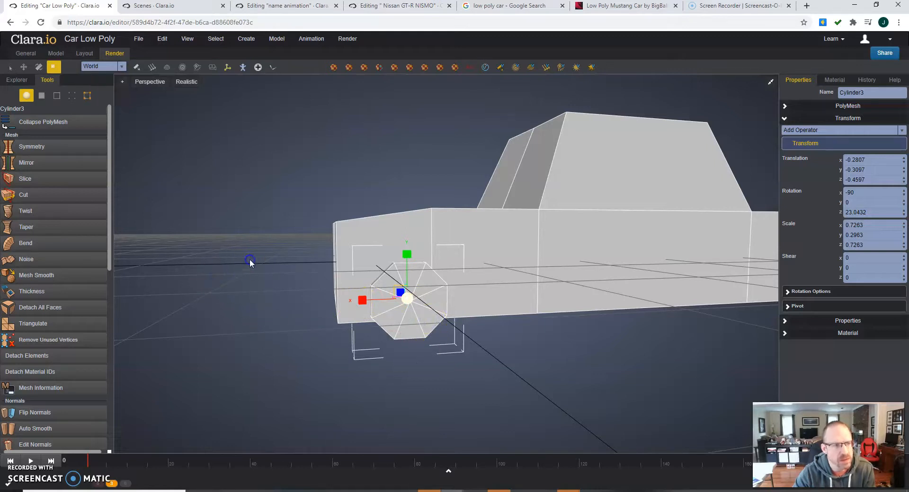
# - Move the cloned wheel along X to about -5.02, beneath the rear of the car body
pyautogui.click(25, 66)
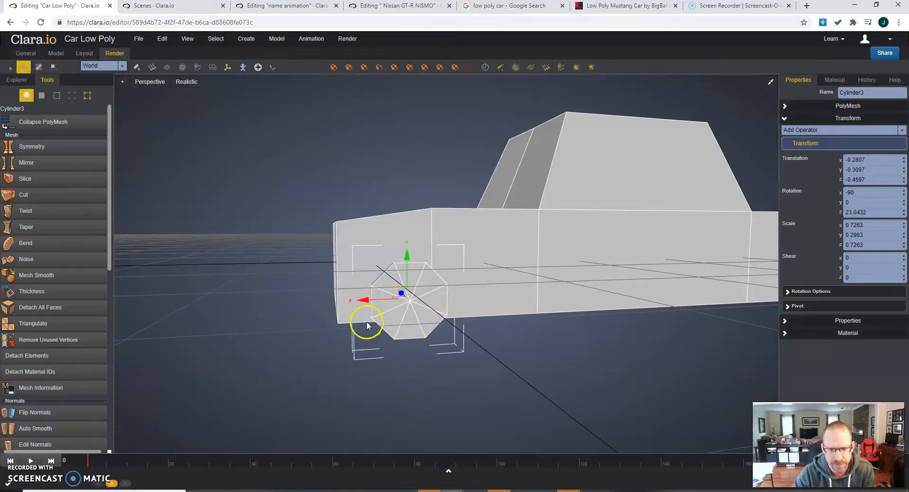
pyautogui.moveTo(362, 297); pyautogui.dragTo(519, 302)
pyautogui.moveTo(519, 302); pyautogui.dragTo(470, 325, button='right')
pyautogui.scroll(-4, 497, 362)
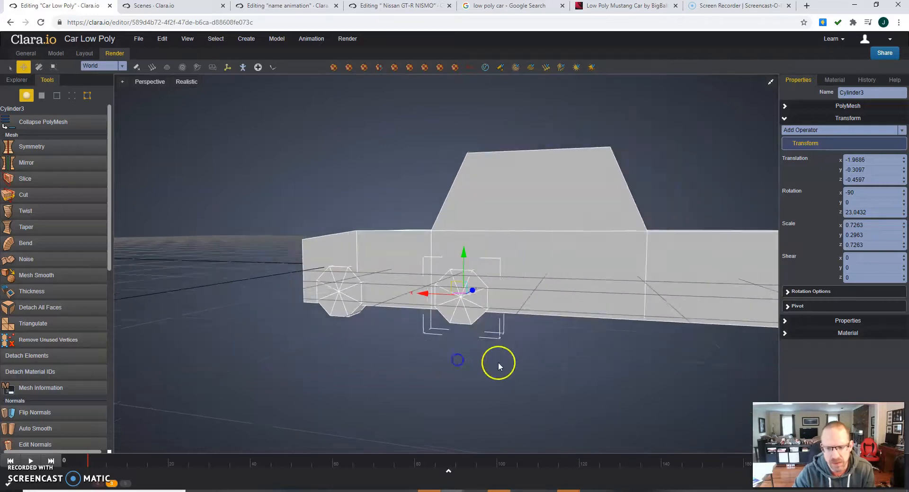
pyautogui.moveTo(429, 305); pyautogui.dragTo(635, 317)
pyautogui.moveTo(642, 320); pyautogui.dragTo(526, 379, button='right')
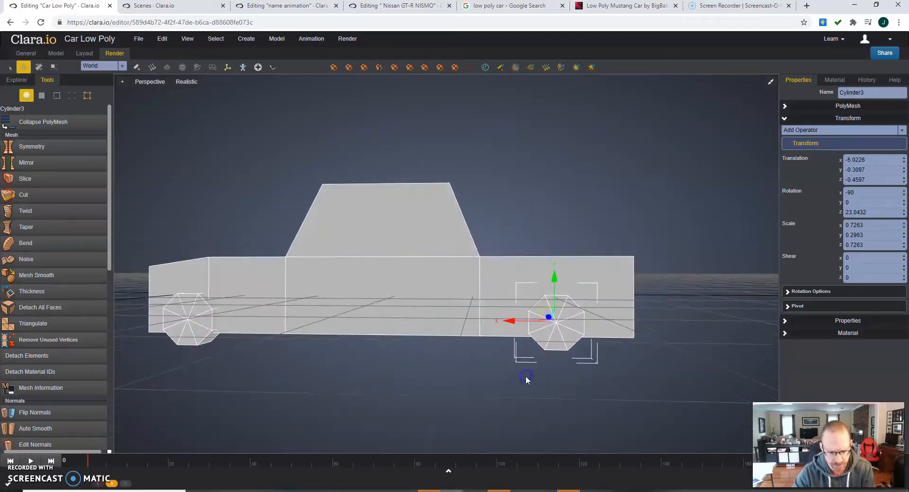
# - Enlarge the rear wheel uniformly to an X and Z scale of about 0.78 and delete the old front wheel
pyautogui.press('r')
pyautogui.moveTo(554, 320)
pyautogui.mouseDown()
pyautogui.moveTo(564, 324)
pyautogui.moveTo(540, 319)
pyautogui.moveTo(550, 324)
pyautogui.mouseUp()
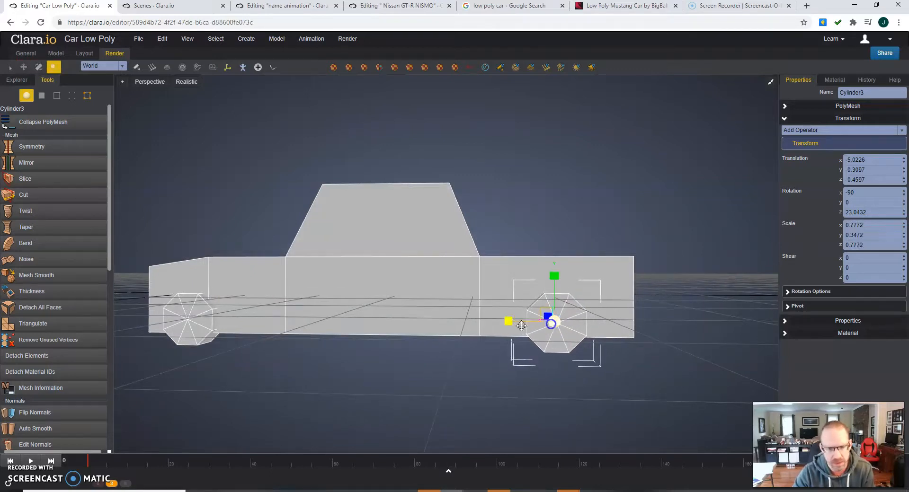
pyautogui.click(179, 330)
pyautogui.click(480, 345)
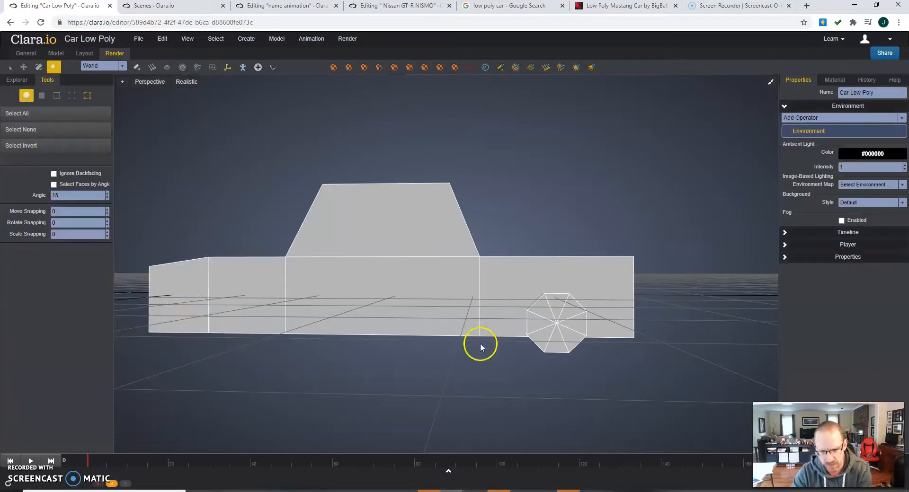
# - Clone the rear wheel as a copy moved forward to X about -0.51, and shift the original rear wheel to X about -4.87
pyautogui.click(554, 329)
pyautogui.rightClick(554, 329)
pyautogui.click(581, 377)
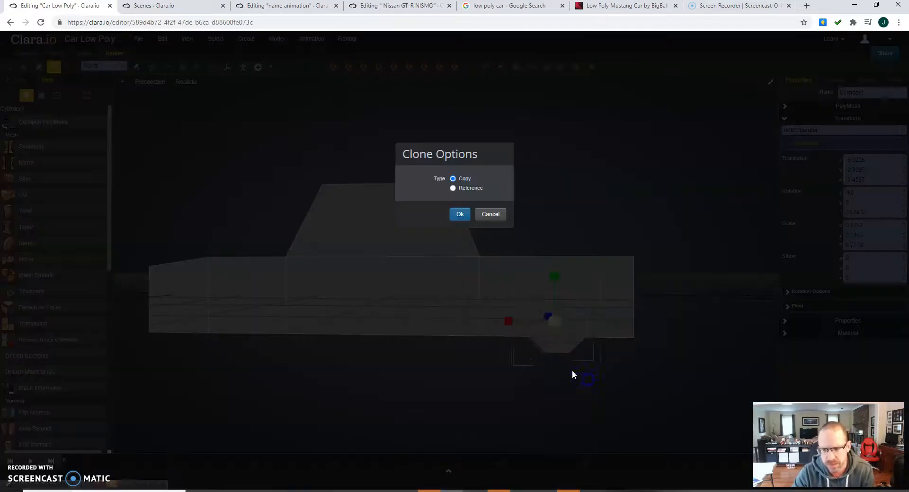
pyautogui.click(461, 216)
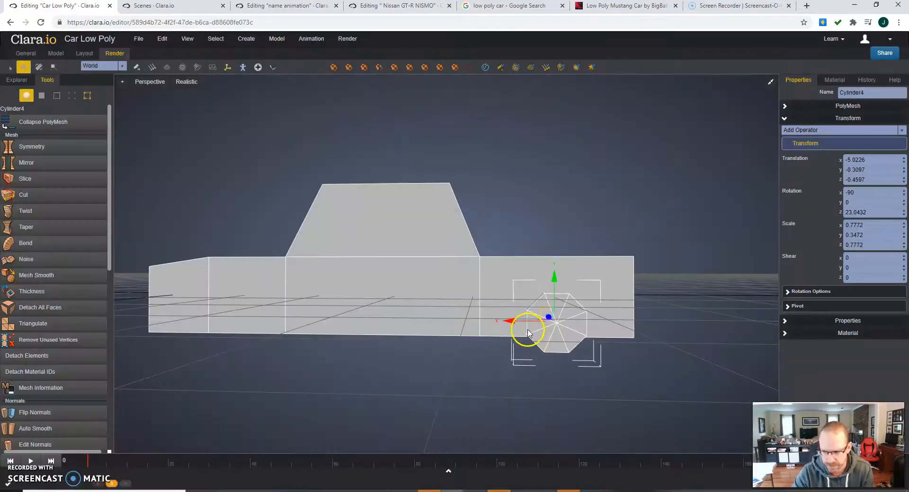
pyautogui.moveTo(515, 327); pyautogui.dragTo(168, 325)
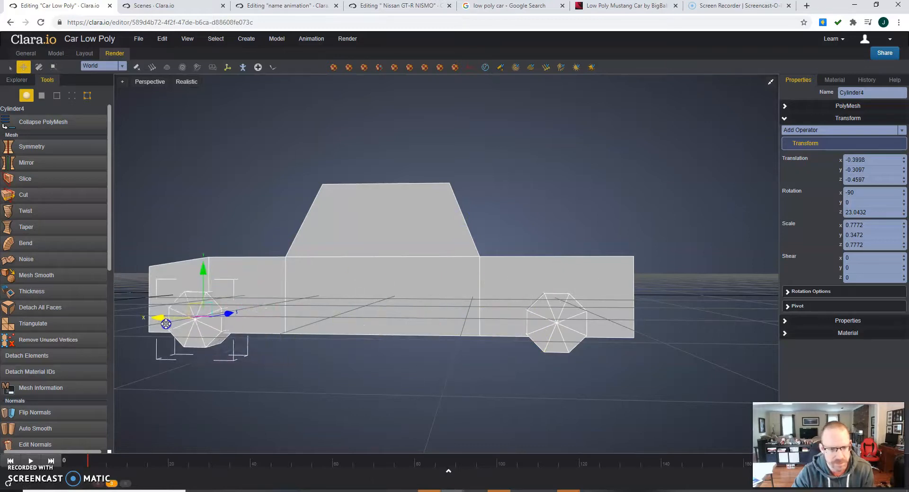
pyautogui.moveTo(256, 390); pyautogui.dragTo(305, 381)
pyautogui.click(589, 335)
pyautogui.moveTo(547, 334); pyautogui.dragTo(534, 329)
# - Clone the front and rear wheels together and move the copies along Z to about 1.47 on the car's opposite side
pyautogui.click(241, 345)
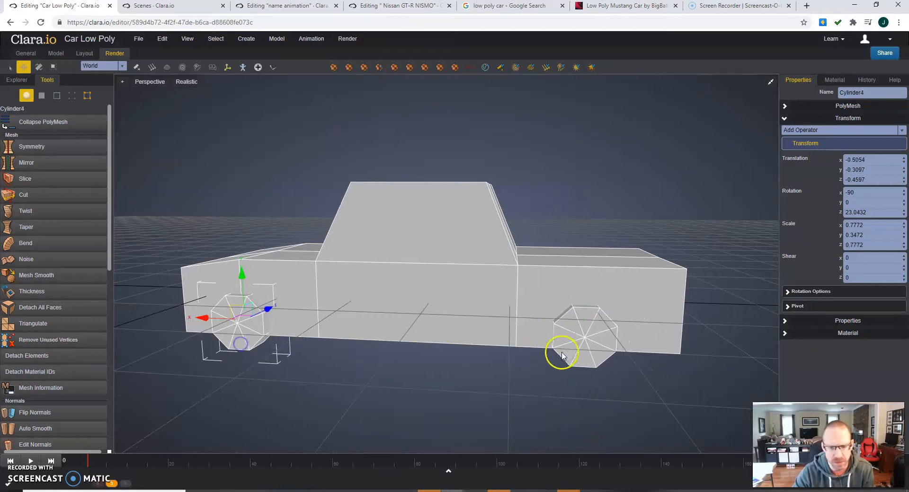
pyautogui.keyDown('shift'); pyautogui.click(562, 353); pyautogui.keyUp('shift')
pyautogui.scroll(-3, 559, 371)
pyautogui.moveTo(360, 371); pyautogui.dragTo(390, 372)
pyautogui.rightClick(315, 322)
pyautogui.click(345, 374)
pyautogui.click(459, 214)
pyautogui.moveTo(278, 371); pyautogui.dragTo(389, 393)
pyautogui.moveTo(343, 311)
pyautogui.mouseDown()
pyautogui.moveTo(267, 320)
pyautogui.moveTo(276, 322)
pyautogui.mouseUp()
pyautogui.moveTo(553, 289); pyautogui.dragTo(456, 290)
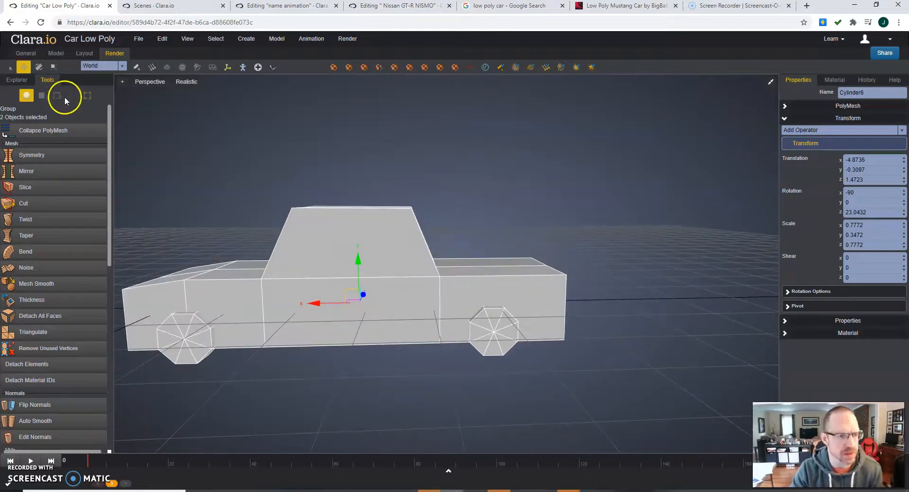
# - Lengthen the cabin by moving the body's vertices at the cabin's rear, and the bottom vertices beneath them, rearward along X
pyautogui.click(396, 198)
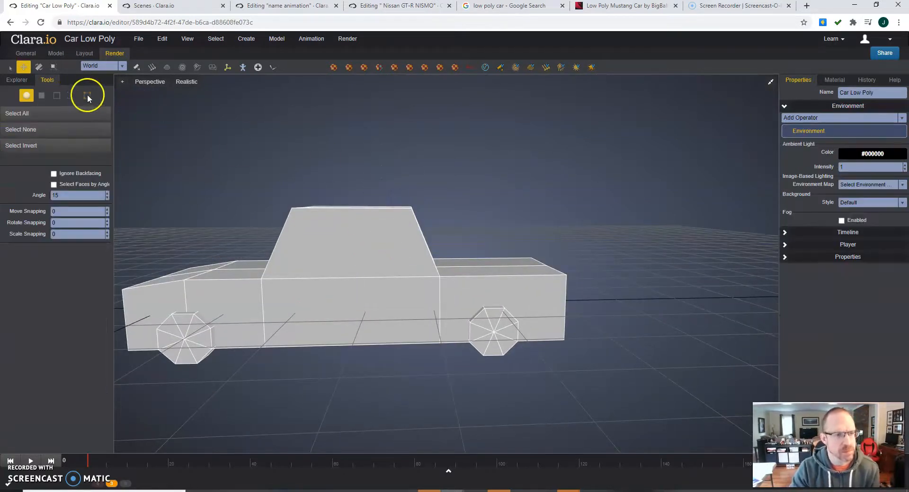
pyautogui.click(362, 258)
pyautogui.click(71, 96)
pyautogui.moveTo(363, 171); pyautogui.dragTo(448, 290)
pyautogui.moveTo(374, 243); pyautogui.dragTo(414, 240)
pyautogui.moveTo(414, 240); pyautogui.dragTo(406, 339, button='middle')
pyautogui.moveTo(374, 279); pyautogui.dragTo(435, 366)
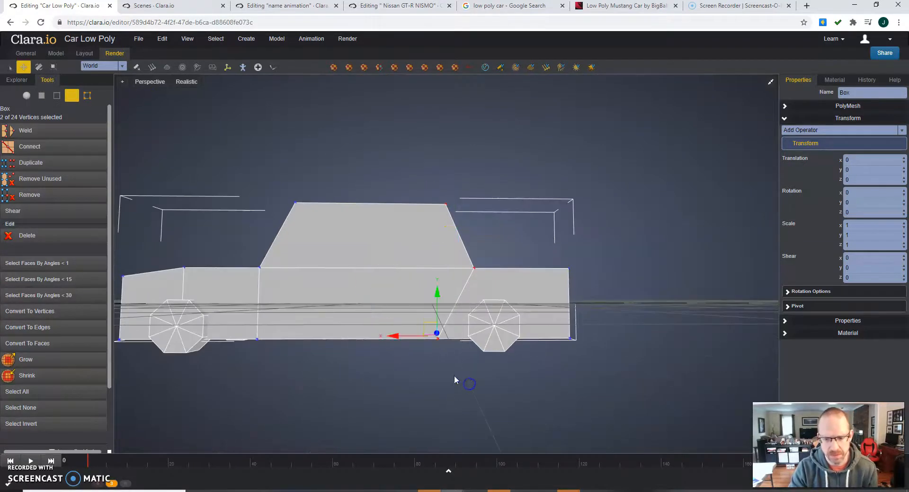
pyautogui.moveTo(382, 351); pyautogui.dragTo(385, 382, button='middle')
pyautogui.moveTo(270, 202); pyautogui.dragTo(230, 296, button='middle')
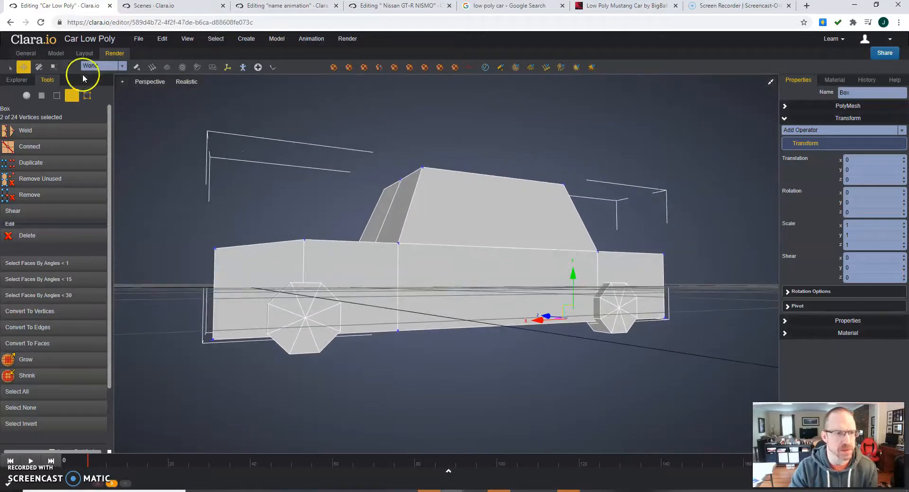
# - Select the vertical edges around the lower car body and connect them with a horizontal edge loop
pyautogui.click(57, 96)
pyautogui.moveTo(371, 301); pyautogui.dragTo(337, 319, button='middle')
pyautogui.scroll(-3, 360, 297)
pyautogui.scroll(-2, 362, 298)
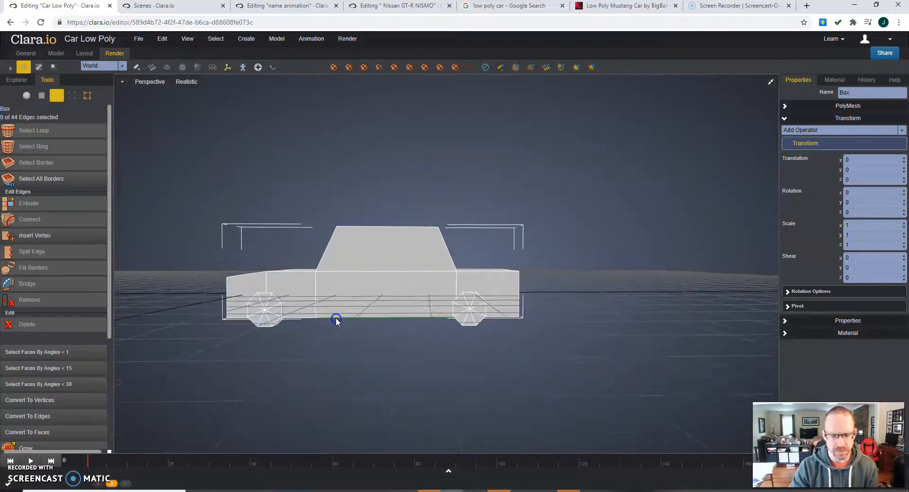
pyautogui.moveTo(335, 299); pyautogui.dragTo(587, 298)
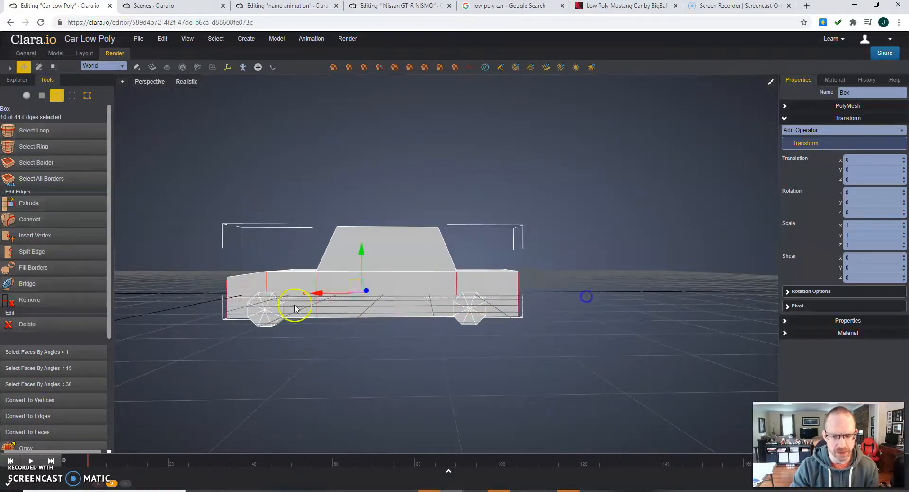
pyautogui.moveTo(295, 304); pyautogui.dragTo(348, 309, button='middle')
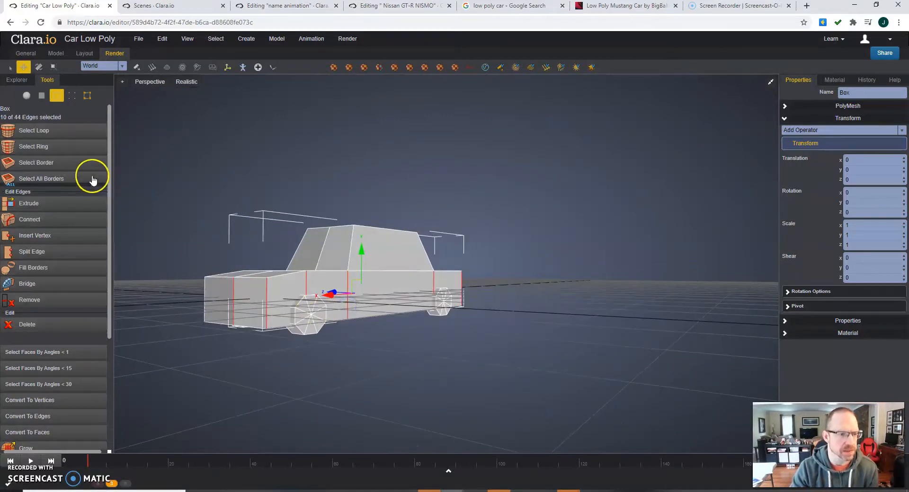
pyautogui.click(71, 218)
pyautogui.scroll(2, 293, 341)
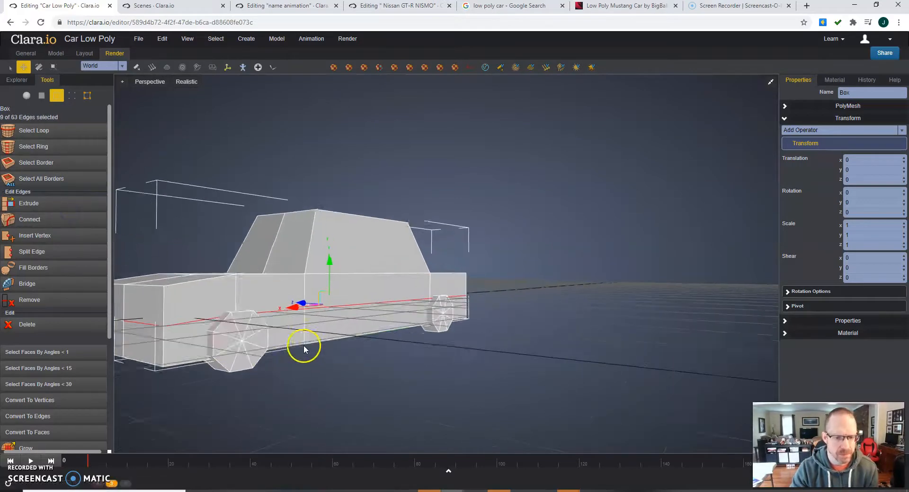
# - Raise the selected horizontal edge loop on the lower car body slightly along Y
pyautogui.moveTo(303, 345); pyautogui.dragTo(331, 337, button='middle')
pyautogui.scroll(-2, 331, 336)
pyautogui.moveTo(461, 254); pyautogui.dragTo(462, 250)
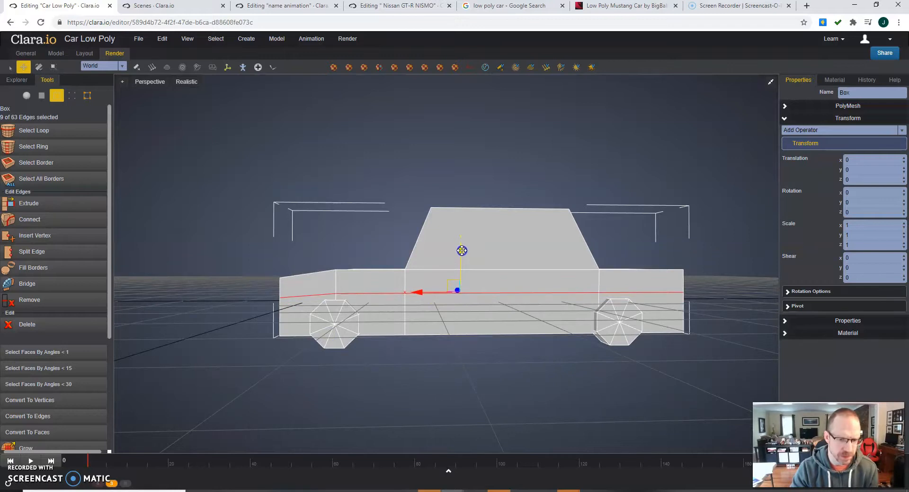
pyautogui.scroll(2, 288, 293)
pyautogui.moveTo(289, 293); pyautogui.dragTo(335, 296)
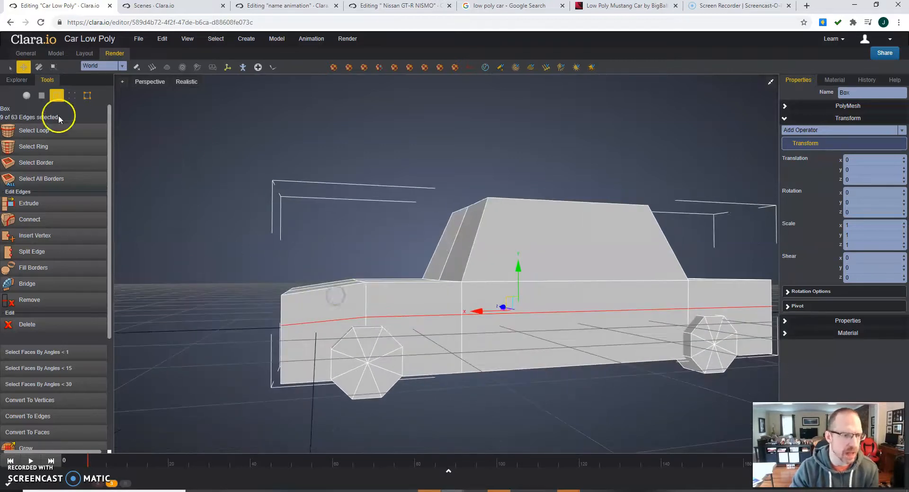
# - Move the vertices along the hood's upper front edge rearward along X to slope the nose
pyautogui.click(72, 95)
pyautogui.moveTo(230, 239); pyautogui.dragTo(302, 303)
pyautogui.moveTo(302, 303); pyautogui.dragTo(326, 260)
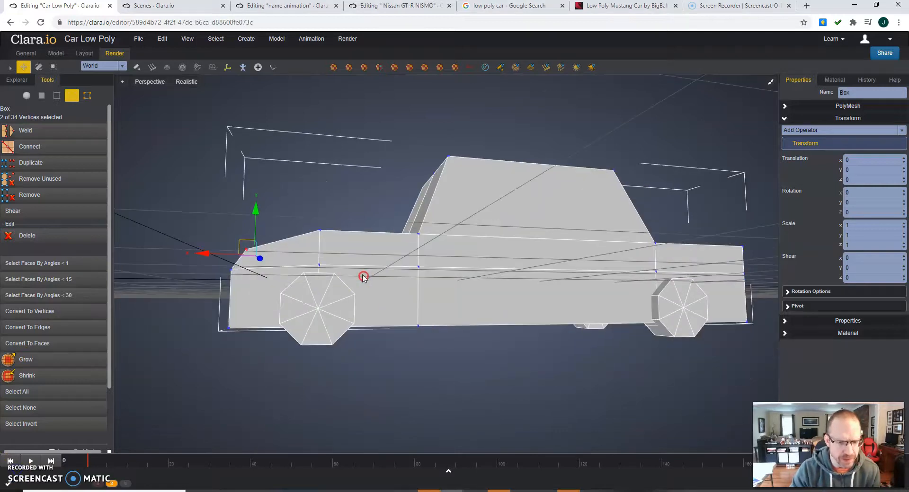
pyautogui.moveTo(363, 276); pyautogui.dragTo(420, 291)
pyautogui.moveTo(339, 286); pyautogui.dragTo(387, 323)
pyautogui.moveTo(360, 352); pyautogui.dragTo(368, 358)
pyautogui.moveTo(338, 232); pyautogui.dragTo(370, 292)
# - Select the two outer roof vertices and lower them slightly along Y
pyautogui.click(367, 209)
pyautogui.moveTo(445, 212); pyautogui.dragTo(416, 203)
pyautogui.moveTo(471, 170); pyautogui.dragTo(525, 213)
pyautogui.moveTo(452, 195); pyautogui.dragTo(456, 196)
pyautogui.moveTo(497, 152); pyautogui.dragTo(496, 163)
pyautogui.moveTo(559, 238); pyautogui.dragTo(380, 257)
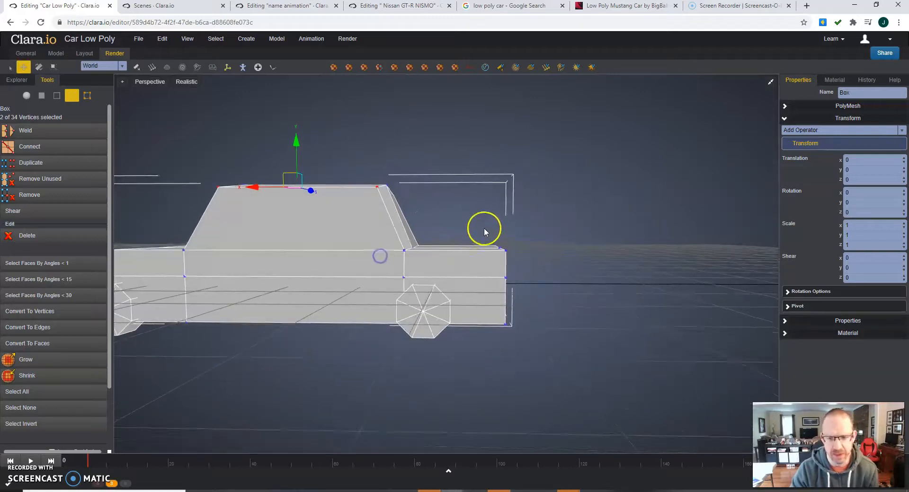
# - Pull the three vertices on the rear centreline outward along X to bow the car's rear end
pyautogui.moveTo(513, 256); pyautogui.dragTo(548, 246)
pyautogui.moveTo(529, 209)
pyautogui.mouseDown()
pyautogui.moveTo(488, 270)
pyautogui.moveTo(532, 217)
pyautogui.mouseUp()
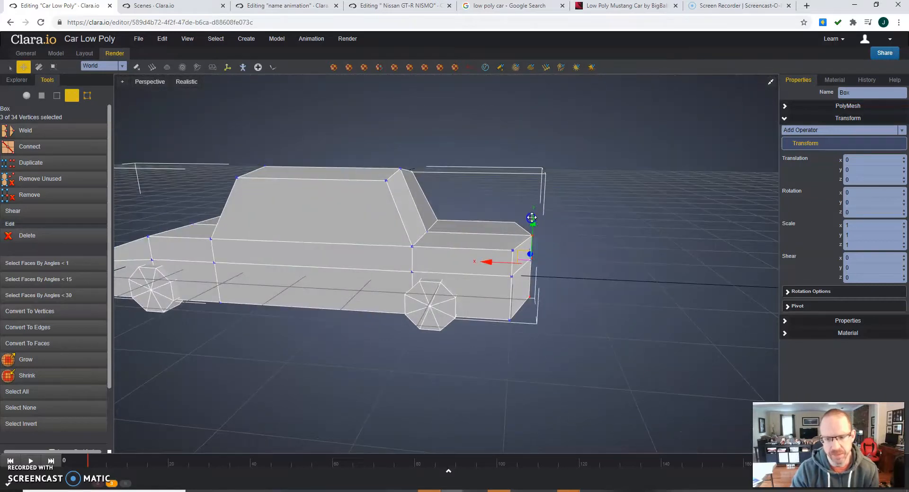
pyautogui.moveTo(491, 261); pyautogui.dragTo(389, 266)
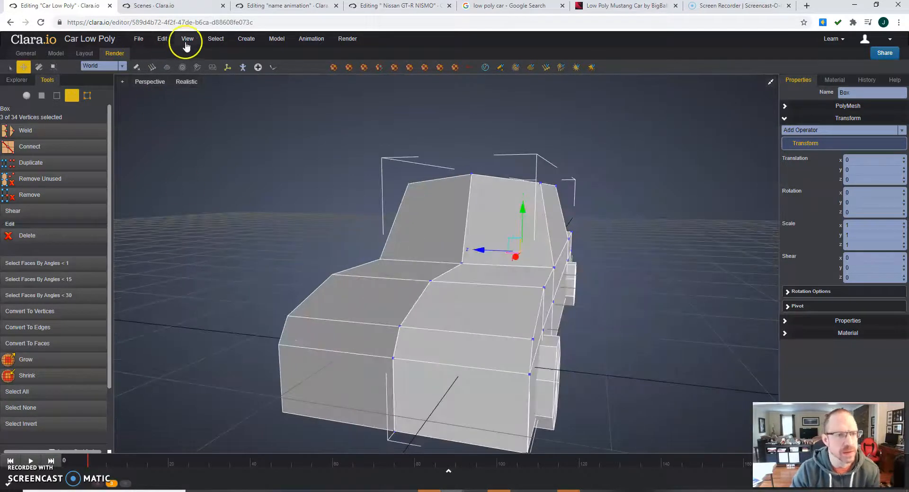
# - Create a box polymesh and move it ahead of the car's front end to X about 1.73
pyautogui.click(246, 39)
pyautogui.moveTo(259, 53)
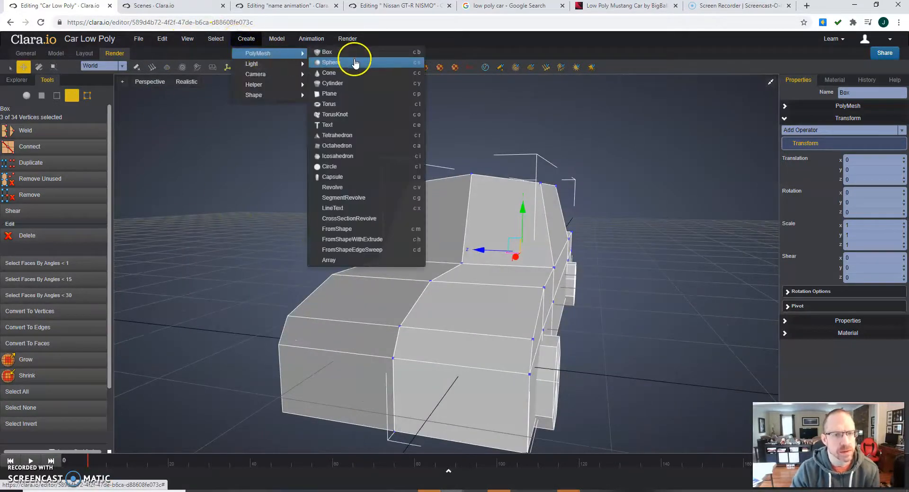
pyautogui.click(326, 52)
pyautogui.scroll(-5, 402, 240)
pyautogui.moveTo(420, 298); pyautogui.dragTo(381, 366)
# - Scale the new box into a bar of about 0.24 on X, 0.25 on Y and 1.48 on Z
pyautogui.scroll(3, 390, 356)
pyautogui.press('r')
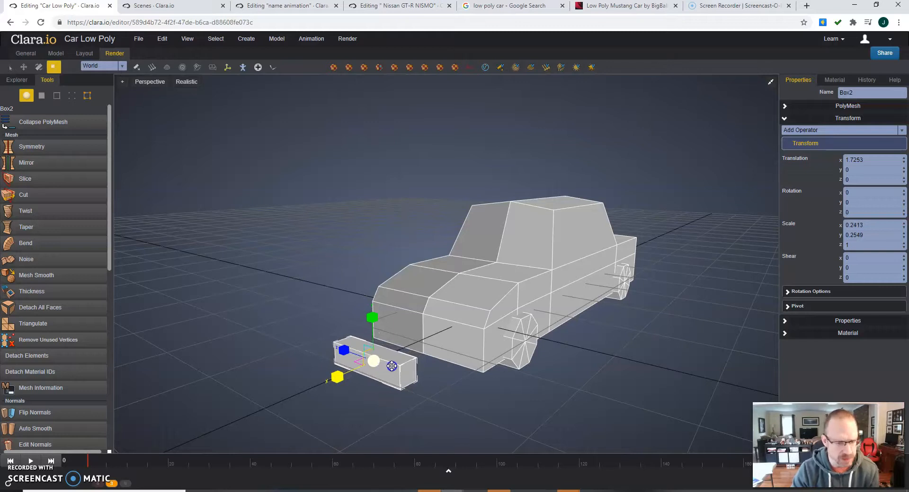
pyautogui.moveTo(365, 375); pyautogui.dragTo(335, 369, button='right')
pyautogui.moveTo(326, 370); pyautogui.dragTo(292, 378)
pyautogui.moveTo(292, 378); pyautogui.dragTo(386, 260, button='right')
pyautogui.scroll(3, 419, 345)
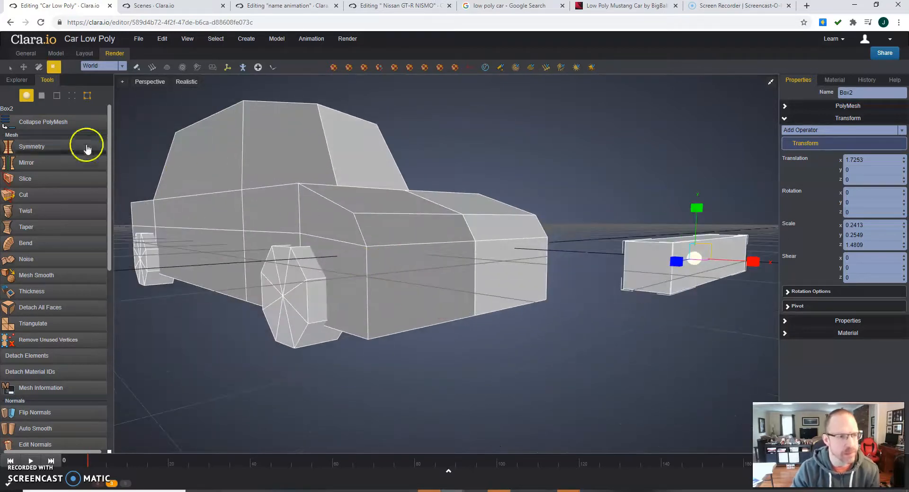
# - Return to the car body and select the face on the lower half of its front end
pyautogui.click(42, 95)
pyautogui.moveTo(534, 282); pyautogui.dragTo(430, 256, button='right')
pyautogui.click(26, 96)
pyautogui.click(412, 244)
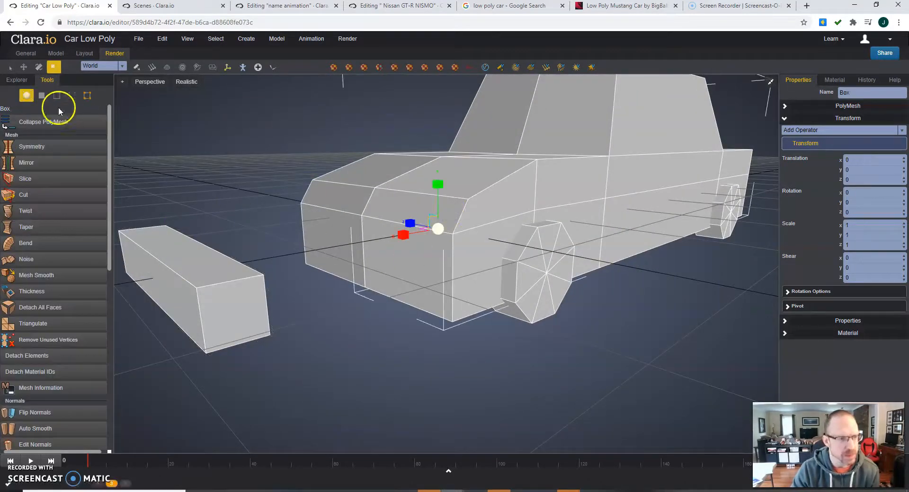
pyautogui.click(42, 95)
pyautogui.click(407, 273)
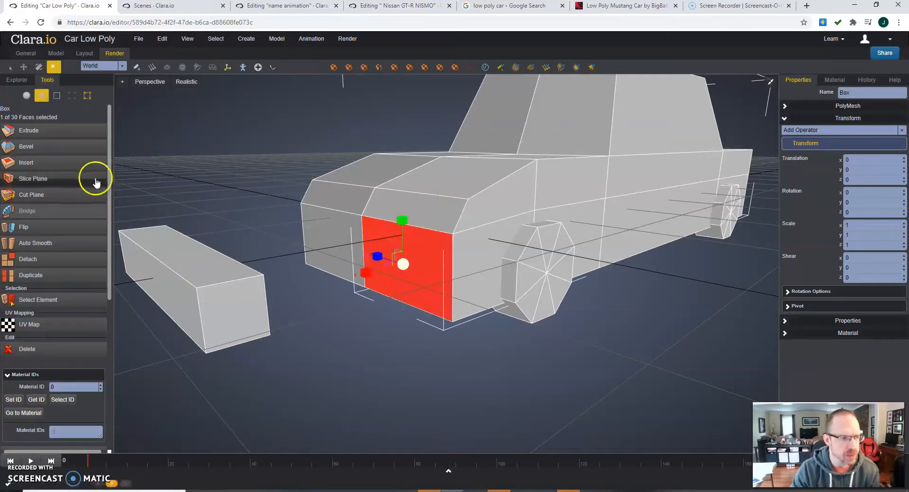
# - Try to inset the selected front face of the body, and undo it
pyautogui.click(60, 170)
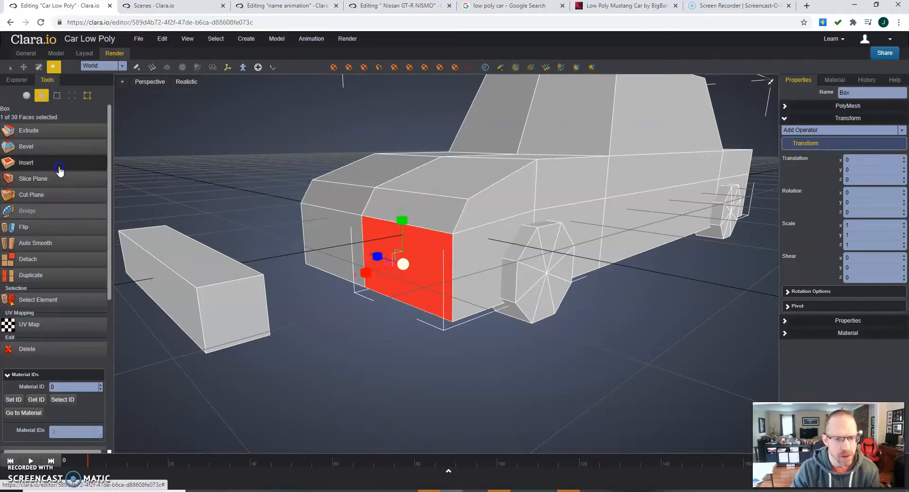
pyautogui.scroll(2, 374, 325)
pyautogui.moveTo(347, 316); pyautogui.dragTo(353, 315, button='right')
pyautogui.scroll(3, 348, 284)
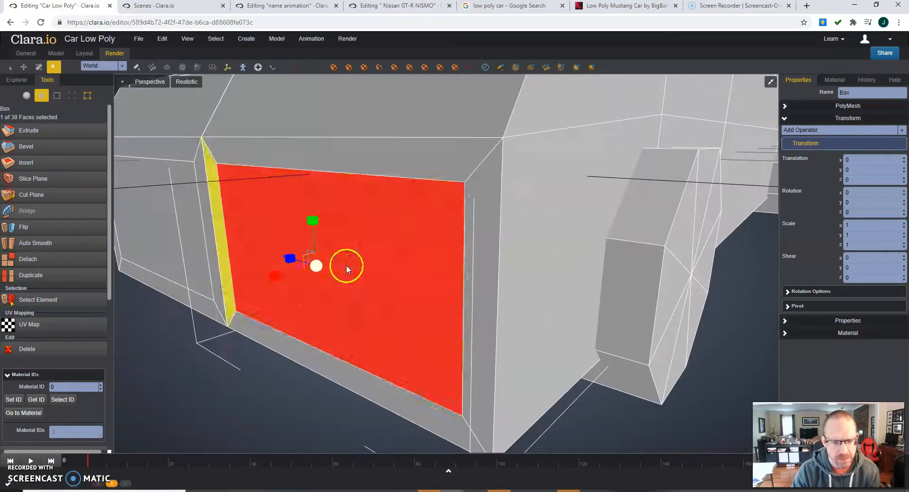
pyautogui.scroll(-3, 273, 246)
pyautogui.moveTo(276, 255); pyautogui.dragTo(290, 267, button='right')
pyautogui.hotkey('ctrl', 'z')
pyautogui.scroll(-3, 367, 318)
pyautogui.moveTo(367, 319); pyautogui.dragTo(345, 321, button='right')
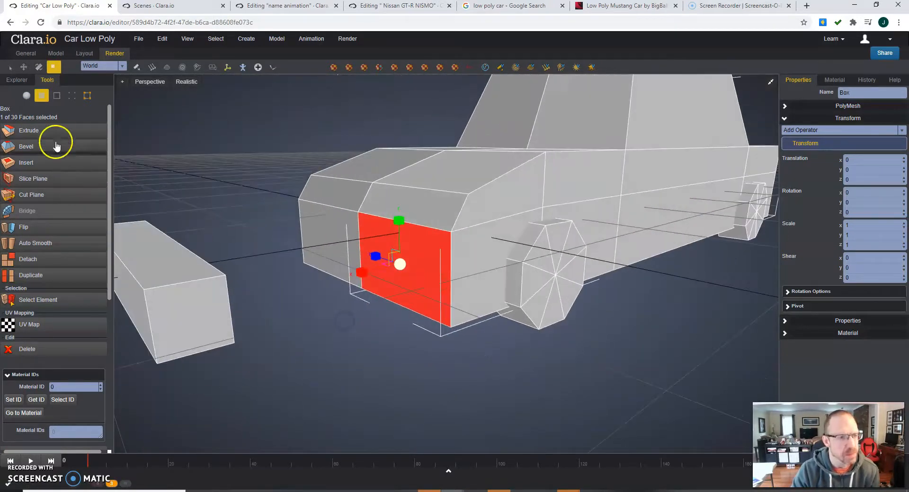
# - Connect the vertical edges of the body's lower band with a second horizontal edge loop and lower it along Y
pyautogui.click(57, 96)
pyautogui.moveTo(265, 227); pyautogui.dragTo(273, 208, button='right')
pyautogui.moveTo(376, 209); pyautogui.dragTo(273, 222)
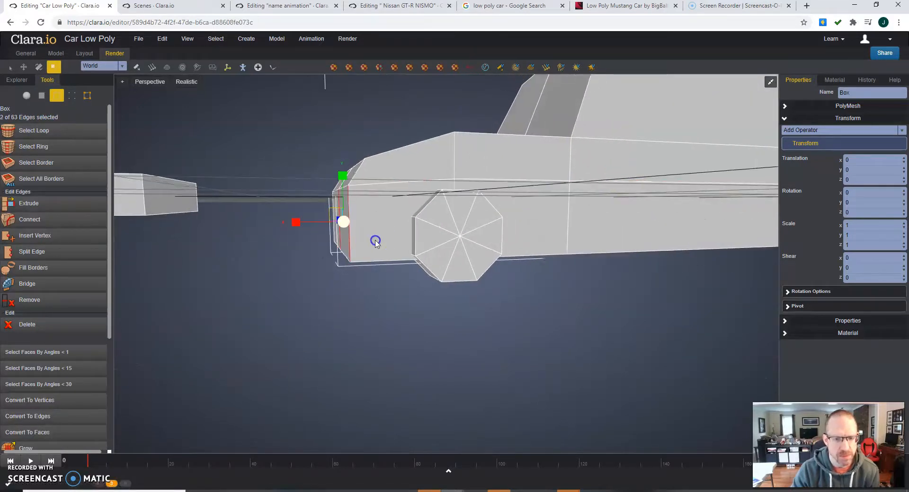
pyautogui.moveTo(303, 222); pyautogui.dragTo(314, 228, button='right')
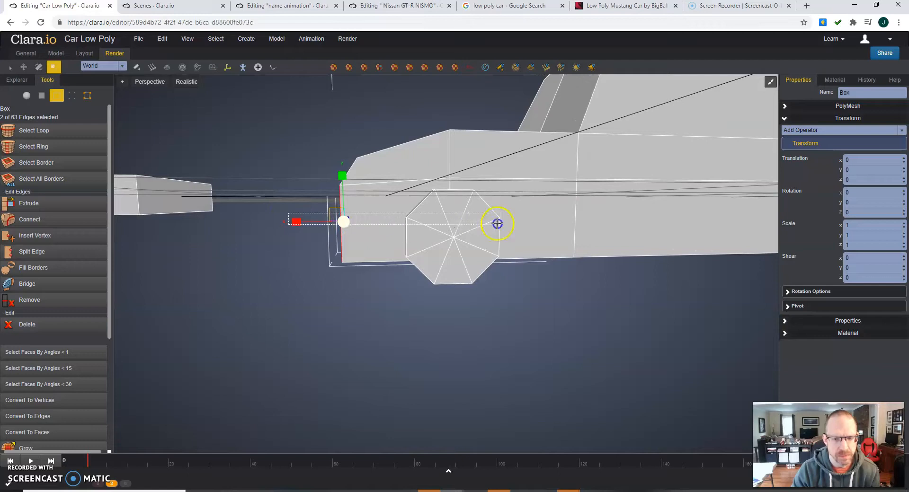
pyautogui.moveTo(732, 220); pyautogui.dragTo(732, 221)
pyautogui.scroll(-5, 684, 233)
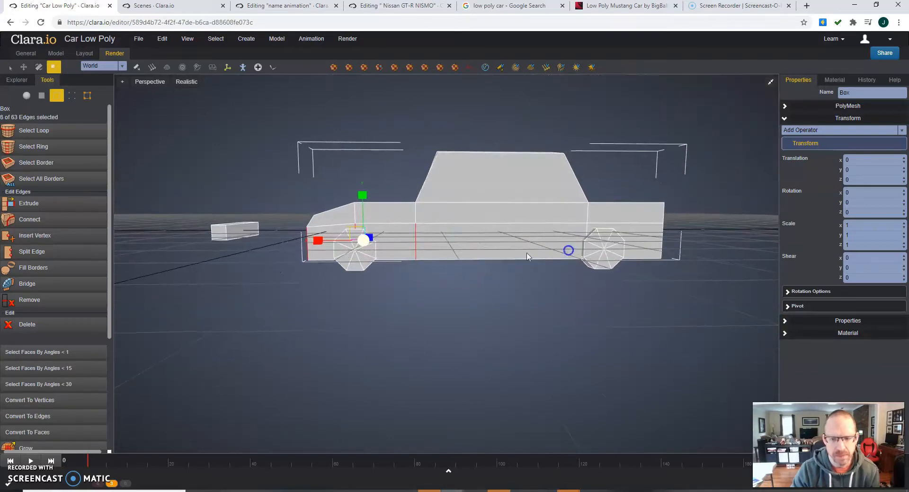
pyautogui.moveTo(526, 239); pyautogui.dragTo(521, 241)
pyautogui.moveTo(474, 247); pyautogui.dragTo(228, 242, button='right')
pyautogui.click(66, 220)
pyautogui.scroll(2, 362, 276)
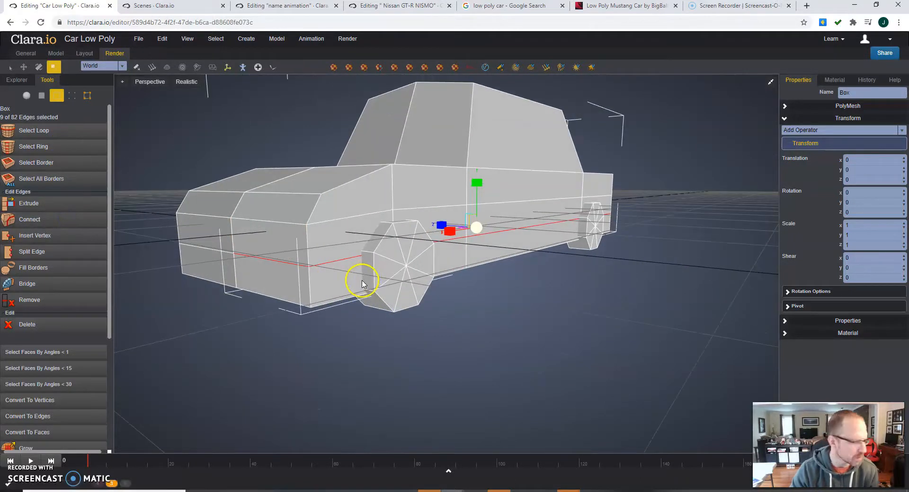
pyautogui.press('w')
pyautogui.moveTo(477, 191); pyautogui.dragTo(477, 206)
# - Extrude the front face above the new edge loop and push it inward along X to form a grille recess
pyautogui.click(259, 256)
pyautogui.click(41, 96)
pyautogui.click(255, 267)
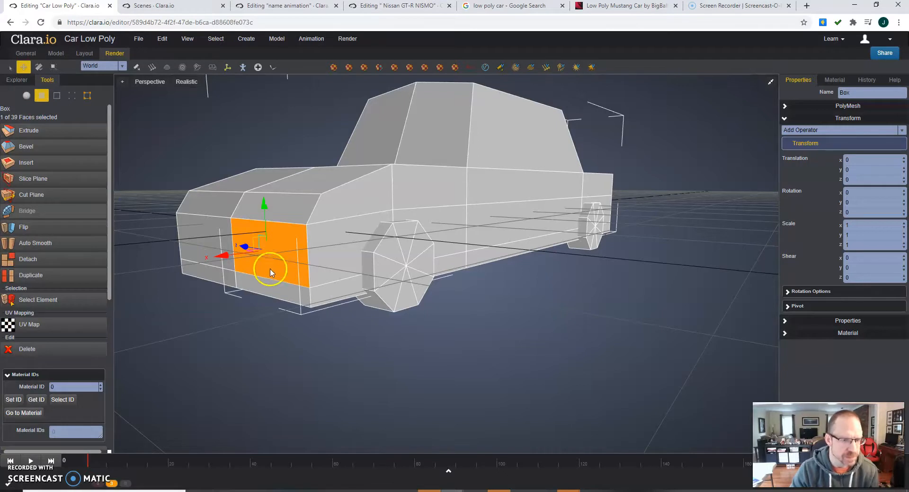
pyautogui.click(53, 134)
pyautogui.moveTo(198, 305); pyautogui.dragTo(196, 284, button='right')
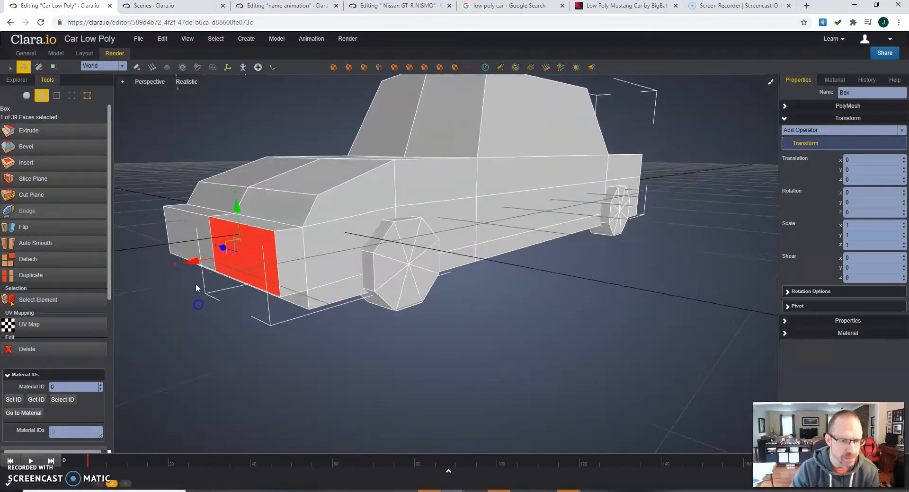
pyautogui.moveTo(191, 263); pyautogui.dragTo(228, 266)
pyautogui.moveTo(228, 267); pyautogui.dragTo(317, 308, button='right')
# - Scale down the recessed face at the back of the grille opening
pyautogui.press('r')
pyautogui.moveTo(344, 340); pyautogui.dragTo(402, 347)
pyautogui.moveTo(402, 347); pyautogui.dragTo(334, 341, button='right')
# - Delete the inner side face of the grille recess along the car's mirror line
pyautogui.click(273, 328)
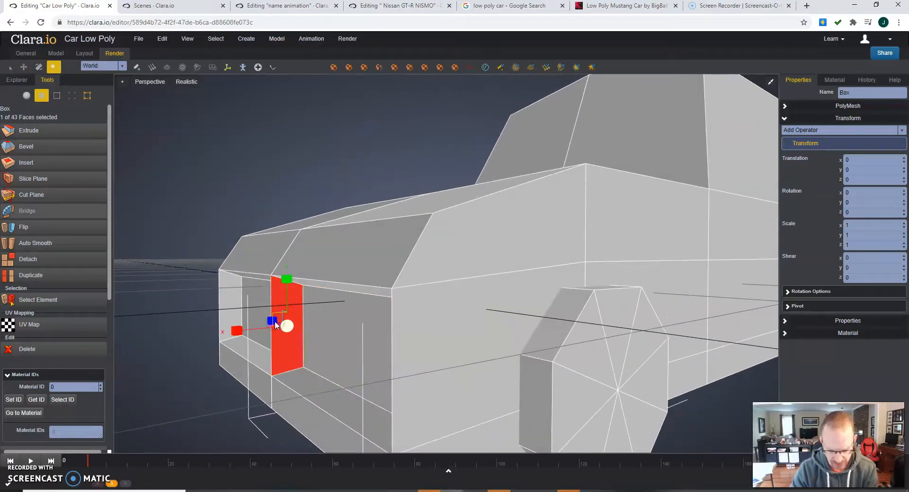
pyautogui.press('Delete')
pyautogui.click(296, 347)
pyautogui.moveTo(304, 348); pyautogui.dragTo(371, 317, button='right')
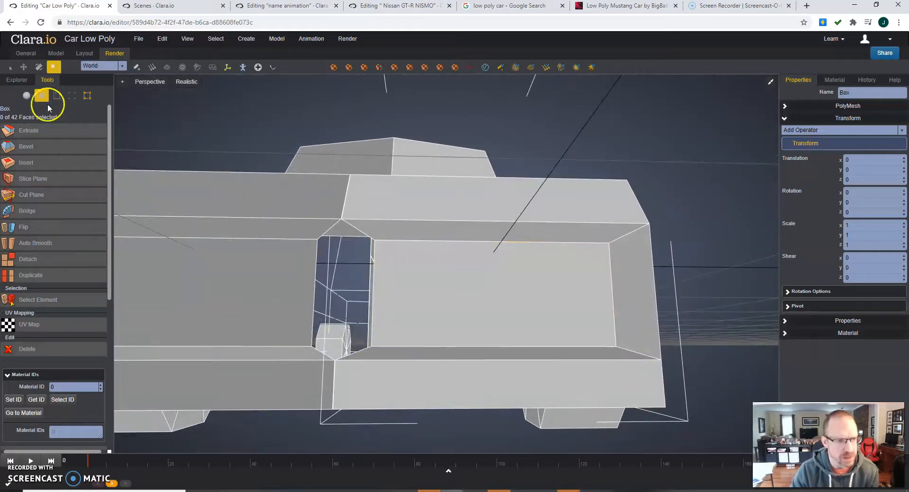
# - Move the lower and upper inner vertices of the recess along Z to the mirror line to close the gap
pyautogui.click(72, 95)
pyautogui.moveTo(372, 267); pyautogui.dragTo(401, 293, button='right')
pyautogui.click(373, 243)
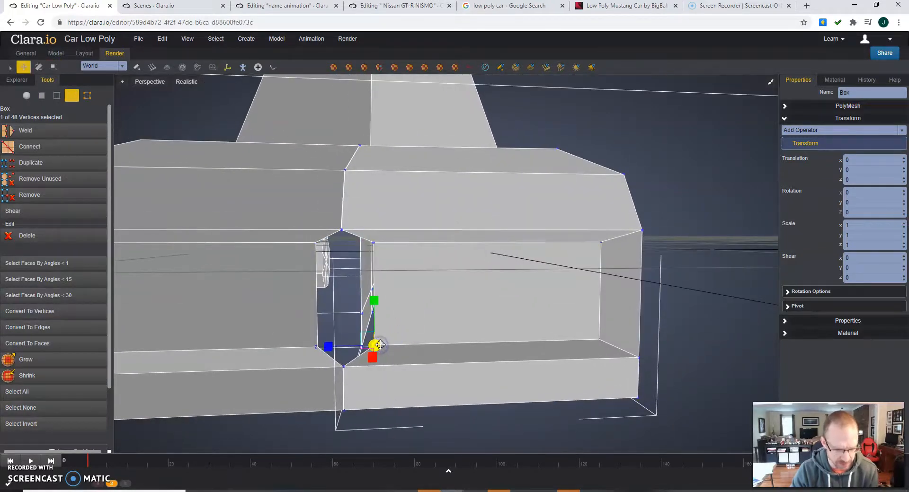
pyautogui.moveTo(333, 348); pyautogui.dragTo(313, 339)
pyautogui.click(374, 244)
pyautogui.moveTo(332, 242); pyautogui.dragTo(313, 239)
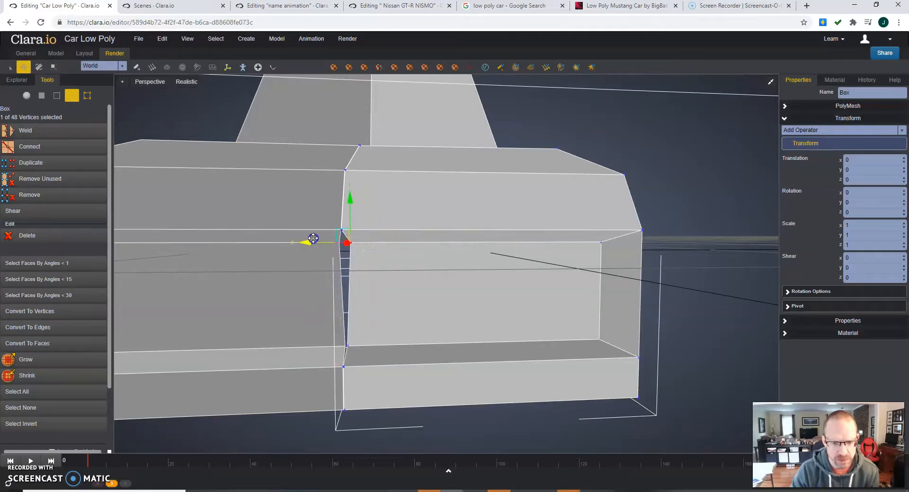
# - Select the vertices along the body's centreline and try to align them by scaling along Z in Local orientation
pyautogui.scroll(-5, 340, 329)
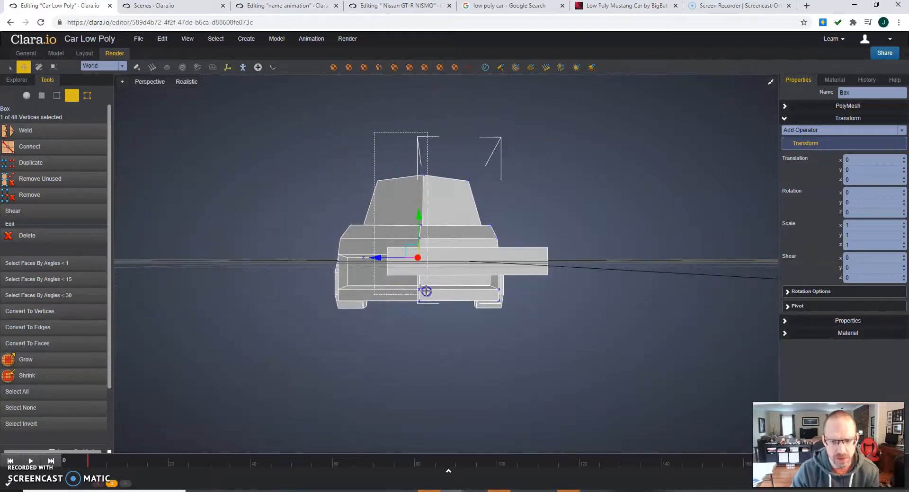
pyautogui.scroll(4, 424, 305)
pyautogui.press('r')
pyautogui.moveTo(420, 272); pyautogui.dragTo(411, 288, button='right')
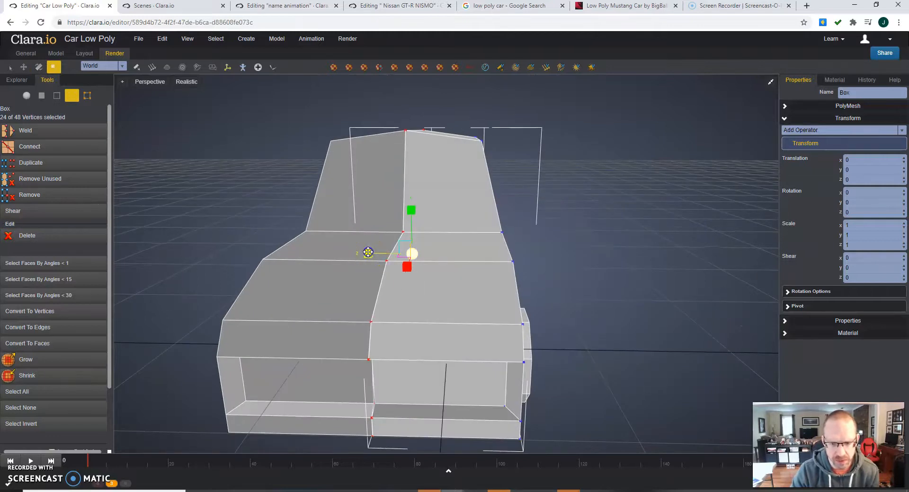
pyautogui.click(122, 65)
pyautogui.click(93, 77)
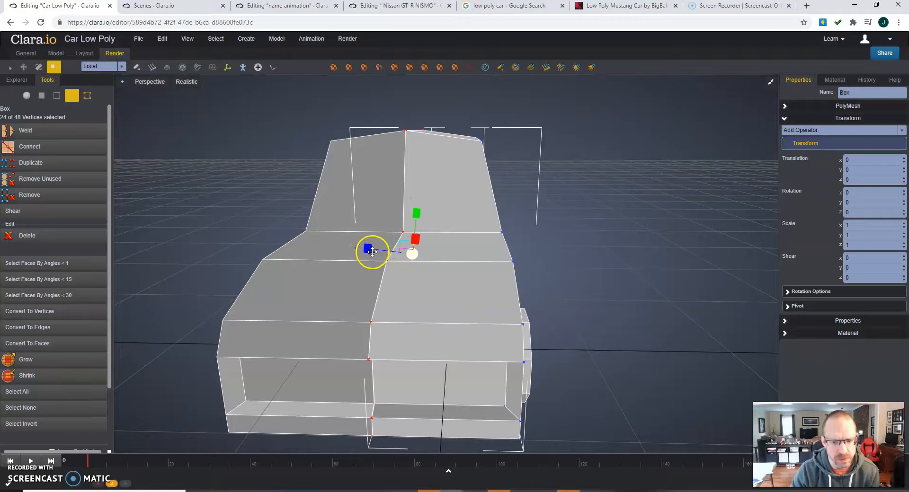
pyautogui.moveTo(521, 276); pyautogui.dragTo(532, 272, button='right')
pyautogui.click(604, 260)
# - Select the separate box and move it against the car's front end, to X about 0.36 and Y about -0.25
pyautogui.scroll(-3, 593, 268)
pyautogui.moveTo(593, 268); pyautogui.dragTo(506, 272, button='right')
pyautogui.scroll(3, 521, 251)
pyautogui.scroll(-3, 537, 270)
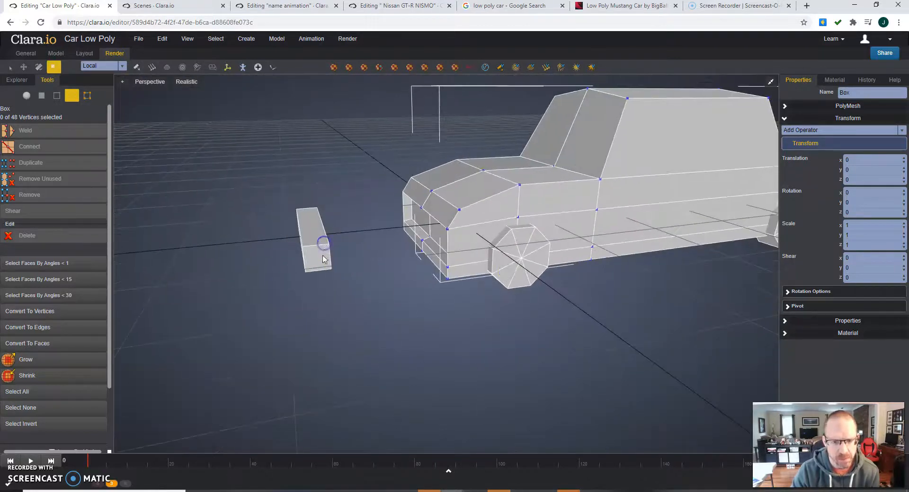
pyautogui.scroll(3, 322, 258)
pyautogui.click(333, 257)
pyautogui.click(225, 231)
pyautogui.click(41, 97)
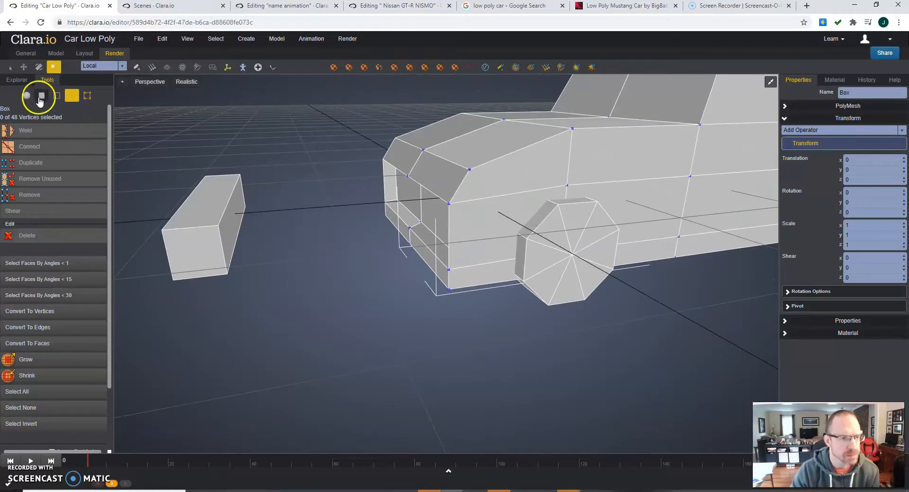
pyautogui.click(198, 242)
pyautogui.moveTo(172, 224); pyautogui.dragTo(374, 237)
pyautogui.moveTo(418, 161); pyautogui.dragTo(421, 193)
pyautogui.moveTo(403, 240); pyautogui.dragTo(467, 240, button='right')
# - Shift the bumper box along Z to about 0.45 and widen its Z scale to about 2.19
pyautogui.moveTo(402, 237); pyautogui.dragTo(249, 197)
pyautogui.scroll(2, 354, 250)
pyautogui.press('r')
pyautogui.moveTo(278, 243); pyautogui.dragTo(311, 236, button='right')
pyautogui.moveTo(294, 215); pyautogui.dragTo(264, 212)
pyautogui.press('r')
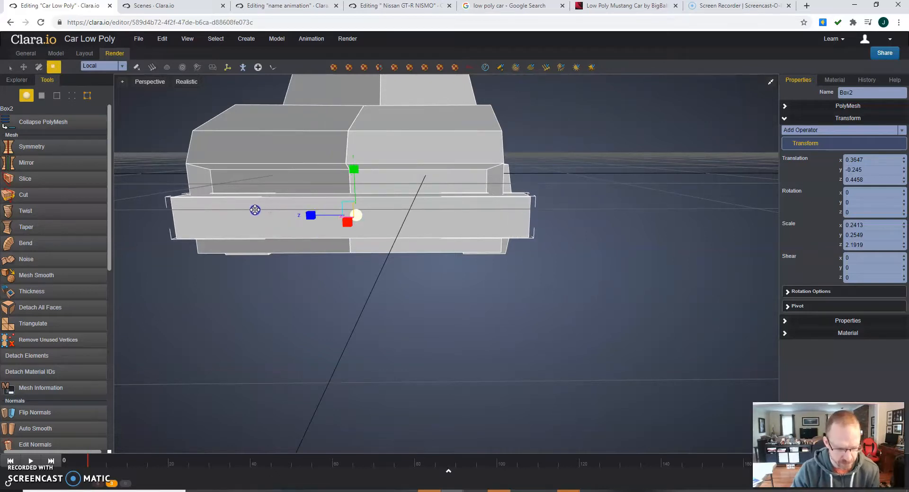
# - Lower the bumper box to Y about -0.4 and centre it on the car at Z about 0.46
pyautogui.press('w')
pyautogui.moveTo(351, 171); pyautogui.dragTo(351, 196)
pyautogui.moveTo(479, 241); pyautogui.dragTo(405, 242, button='middle')
pyautogui.moveTo(374, 240); pyautogui.dragTo(476, 243, button='right')
pyautogui.moveTo(326, 242); pyautogui.dragTo(321, 240)
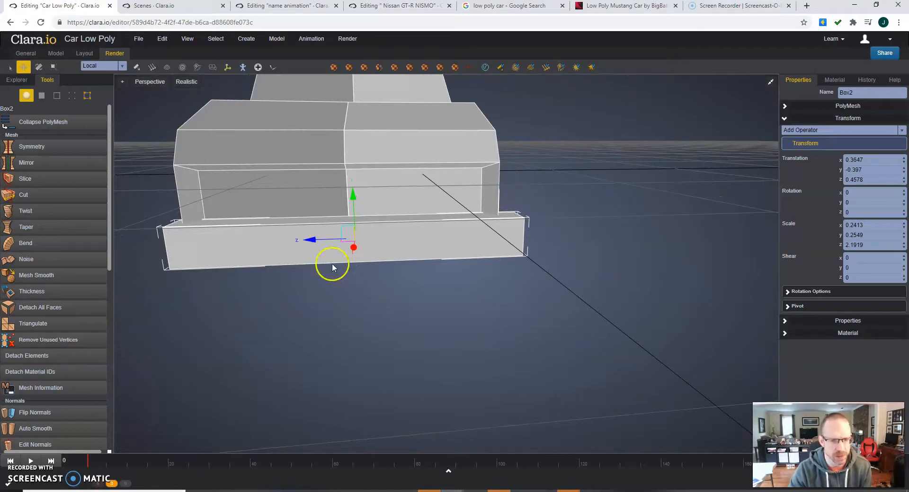
# - Clone the bumper box as a copy and raise the copy to Y about 0.1
pyautogui.rightClick(276, 239)
pyautogui.click(325, 305)
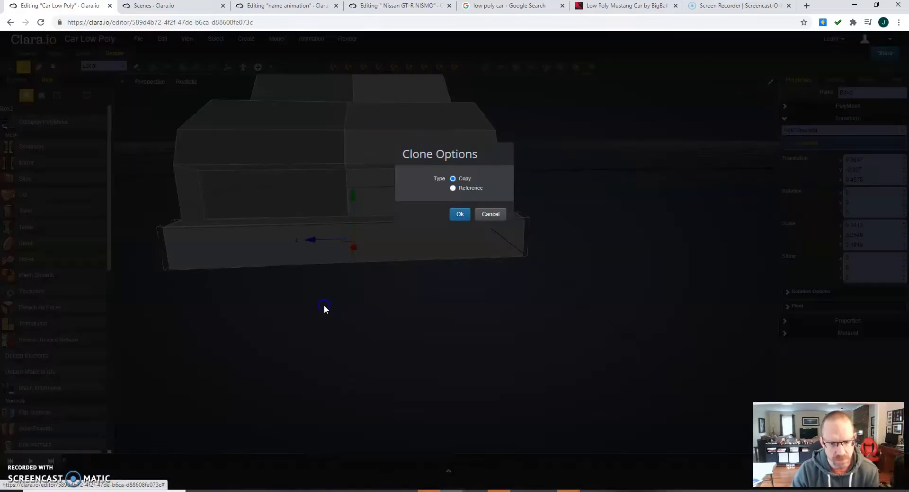
pyautogui.click(460, 215)
pyautogui.scroll(3, 402, 343)
pyautogui.moveTo(352, 322); pyautogui.dragTo(348, 231)
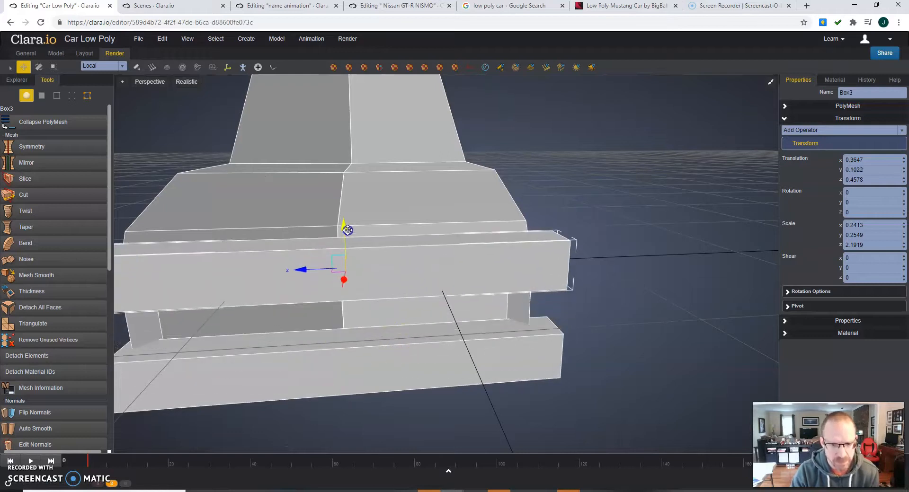
# - Scale the copied box down to about 0.2 on X, 0.18 on Y and 0.87 on Z
pyautogui.press('r')
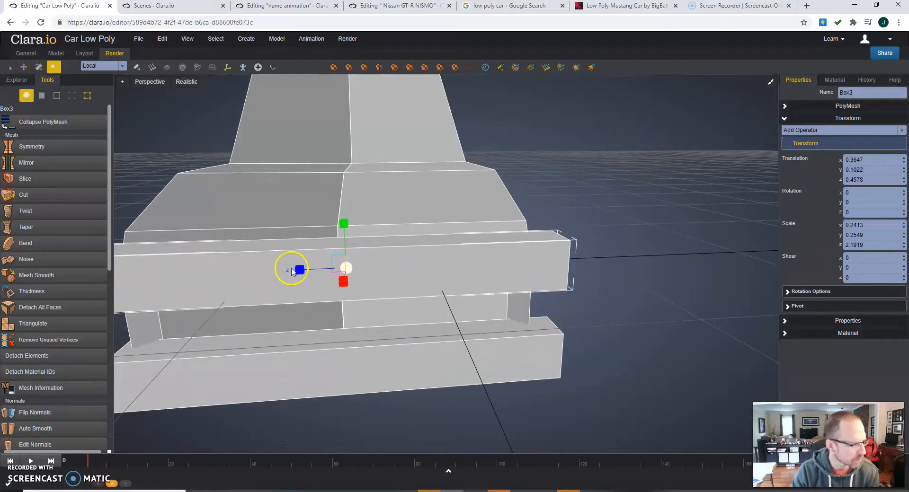
pyautogui.moveTo(301, 270); pyautogui.dragTo(572, 250)
pyautogui.moveTo(450, 267); pyautogui.dragTo(393, 266)
pyautogui.moveTo(346, 225); pyautogui.dragTo(347, 240)
pyautogui.moveTo(416, 284); pyautogui.dragTo(443, 322)
# - Move the smaller box into one side of the front end, to X about 0.24 and Z about -0.31
pyautogui.press('w')
pyautogui.click(322, 254)
pyautogui.click(376, 300)
pyautogui.moveTo(324, 258); pyautogui.dragTo(434, 337)
pyautogui.scroll(2, 416, 327)
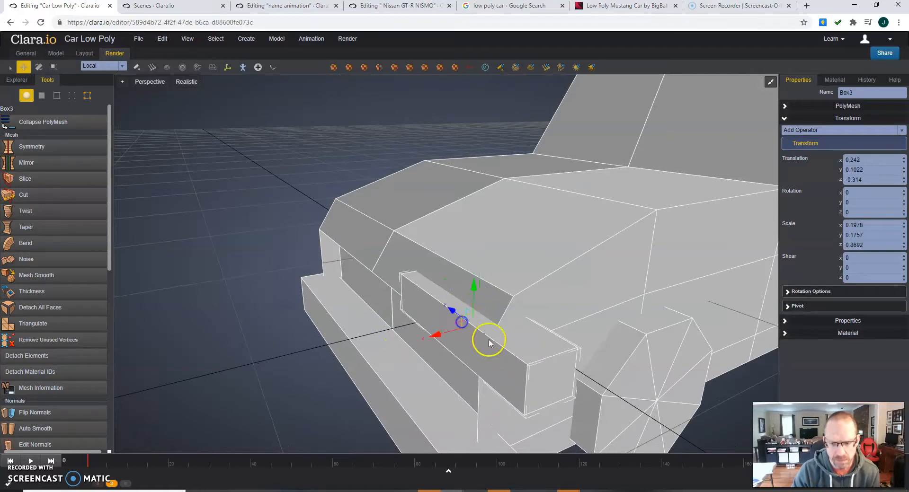
# - Raise the small front-end box to Y about 0.18 and shorten it to a Z scale of about 0.59
pyautogui.moveTo(475, 290); pyautogui.dragTo(473, 282)
pyautogui.moveTo(495, 317); pyautogui.dragTo(539, 300, button='right')
pyautogui.moveTo(473, 279); pyautogui.dragTo(473, 263)
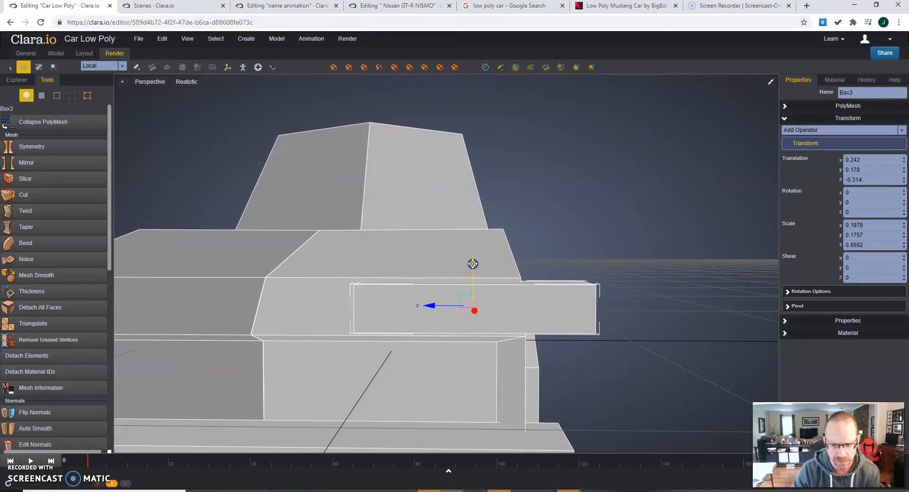
pyautogui.press('r')
pyautogui.moveTo(430, 306); pyautogui.dragTo(504, 308)
pyautogui.scroll(-3, 500, 309)
pyautogui.rightClick(473, 278)
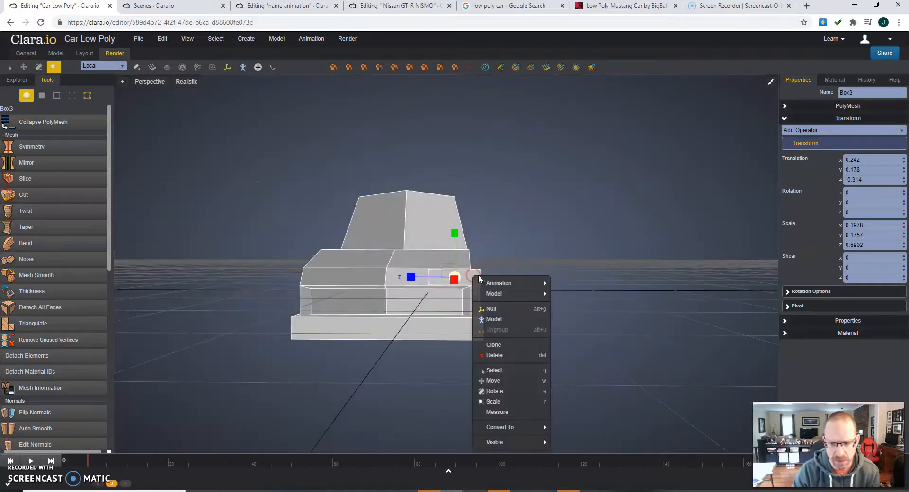
pyautogui.click(512, 345)
pyautogui.click(458, 215)
# - Shift the small box outward to Z about -0.35 and clone it
pyautogui.scroll(2, 455, 316)
pyautogui.press('w')
pyautogui.moveTo(416, 286)
pyautogui.mouseDown()
pyautogui.moveTo(379, 284)
pyautogui.moveTo(413, 285)
pyautogui.mouseUp()
pyautogui.rightClick(491, 294)
pyautogui.click(534, 357)
pyautogui.click(459, 221)
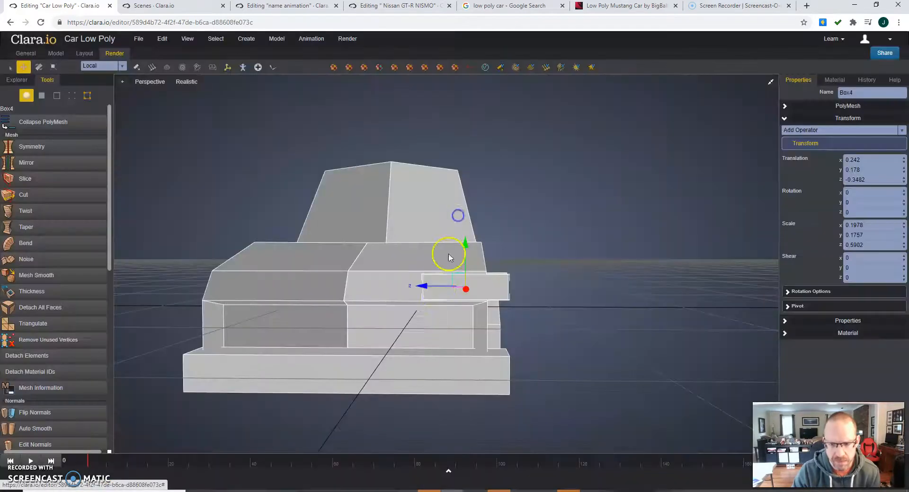
# - Move the cloned box to the opposite side of the front end, at X about 0.25 and Z about 1.37
pyautogui.moveTo(422, 285); pyautogui.dragTo(188, 276)
pyautogui.moveTo(295, 303)
pyautogui.mouseDown()
pyautogui.moveTo(308, 308)
pyautogui.moveTo(284, 340)
pyautogui.mouseUp()
pyautogui.moveTo(202, 316)
pyautogui.mouseDown()
pyautogui.moveTo(196, 326)
pyautogui.moveTo(364, 298)
pyautogui.mouseUp()
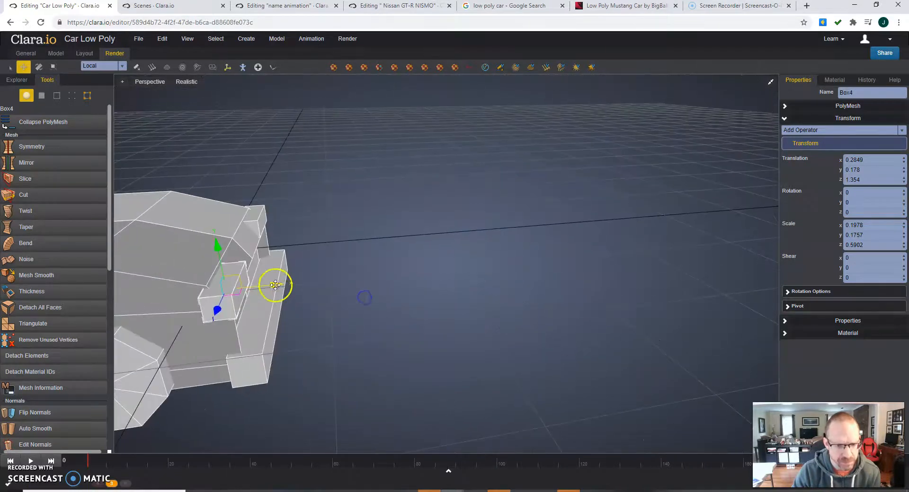
pyautogui.moveTo(275, 285); pyautogui.dragTo(270, 285)
pyautogui.moveTo(379, 300); pyautogui.dragTo(298, 288)
pyautogui.scroll(-3, 298, 288)
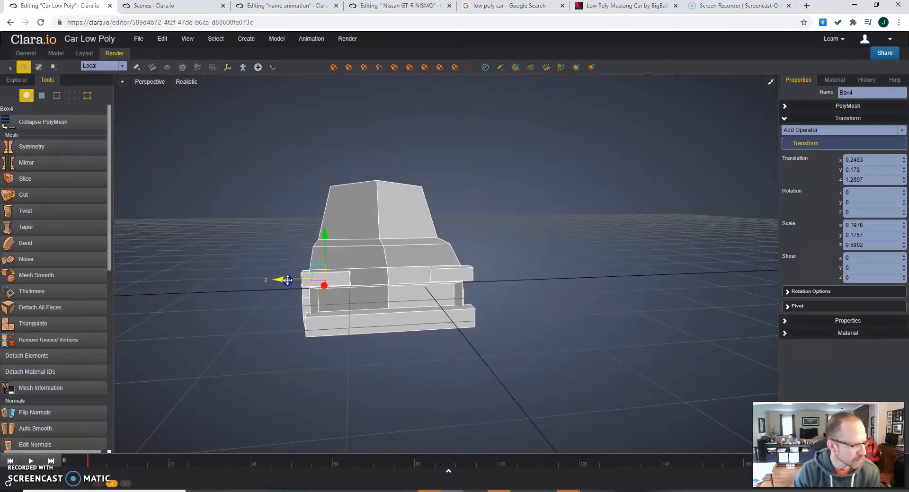
pyautogui.scroll(3, 288, 281)
pyautogui.moveTo(288, 282)
pyautogui.mouseDown()
pyautogui.moveTo(396, 296)
pyautogui.moveTo(285, 285)
pyautogui.mouseUp()
pyautogui.scroll(1, 385, 292)
pyautogui.moveTo(509, 299); pyautogui.dragTo(450, 293)
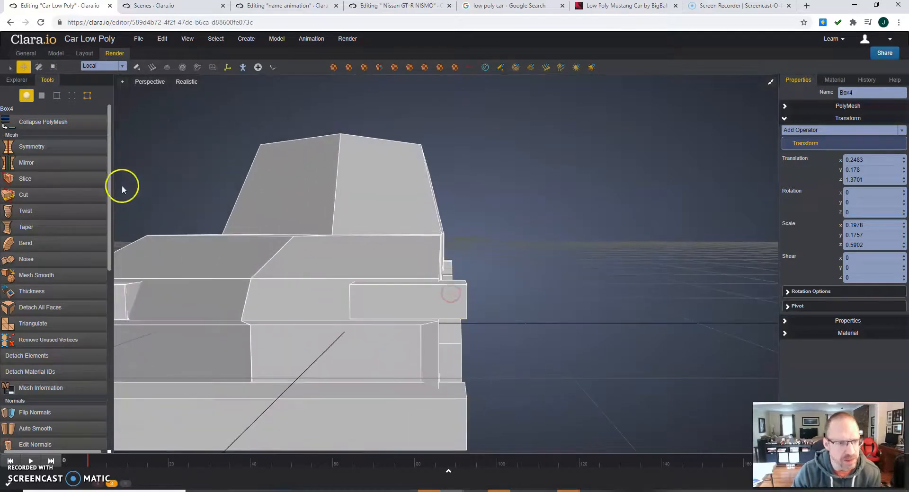
# - Using world axes, pull the upper corner vertices of the original small box inward on both ends to give it a trapezoid shape
pyautogui.click(69, 97)
pyautogui.moveTo(443, 254); pyautogui.dragTo(481, 289)
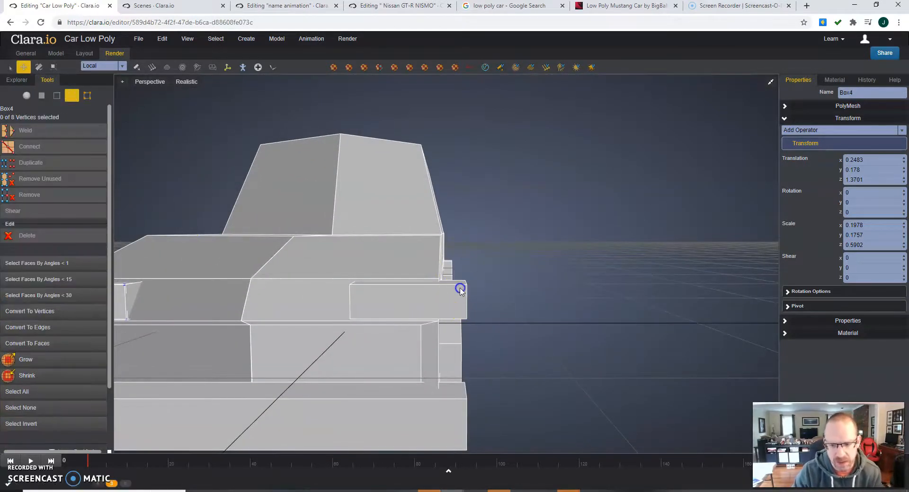
pyautogui.click(26, 95)
pyautogui.click(365, 294)
pyautogui.click(71, 96)
pyautogui.moveTo(450, 255); pyautogui.dragTo(471, 289)
pyautogui.click(122, 66)
pyautogui.click(113, 85)
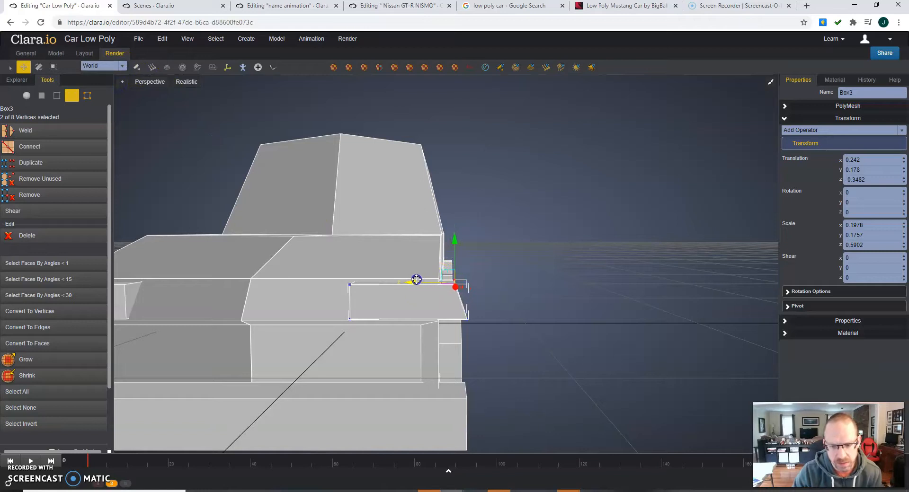
pyautogui.moveTo(335, 267); pyautogui.dragTo(336, 285)
# - Taper the cloned box on the opposite side into a matching trapezoid by moving the upper corner vertices at both ends inward
pyautogui.moveTo(346, 286); pyautogui.dragTo(429, 286, button='middle')
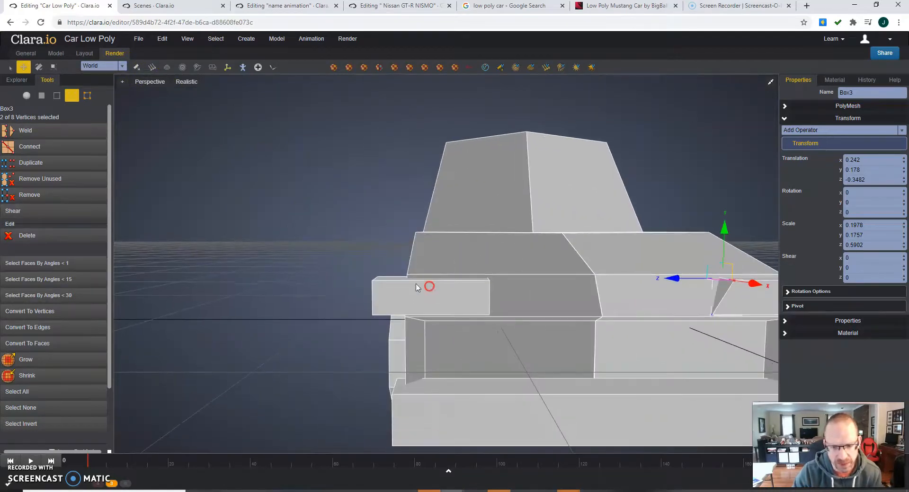
pyautogui.click(383, 296)
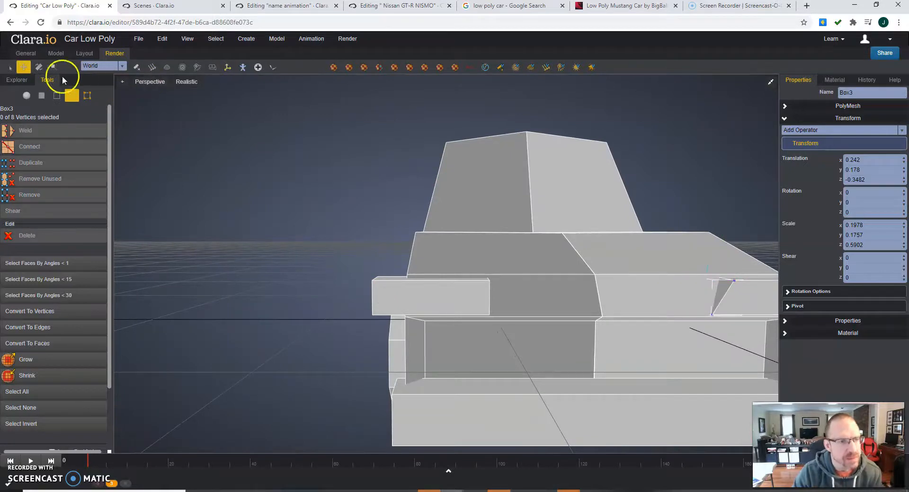
pyautogui.click(26, 96)
pyautogui.click(382, 290)
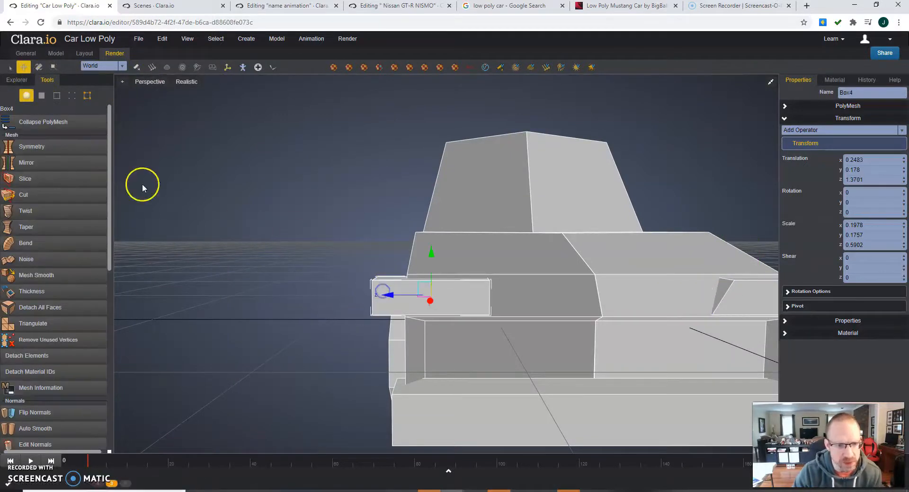
pyautogui.click(72, 96)
pyautogui.moveTo(306, 259); pyautogui.dragTo(393, 291)
pyautogui.moveTo(330, 278); pyautogui.dragTo(340, 283)
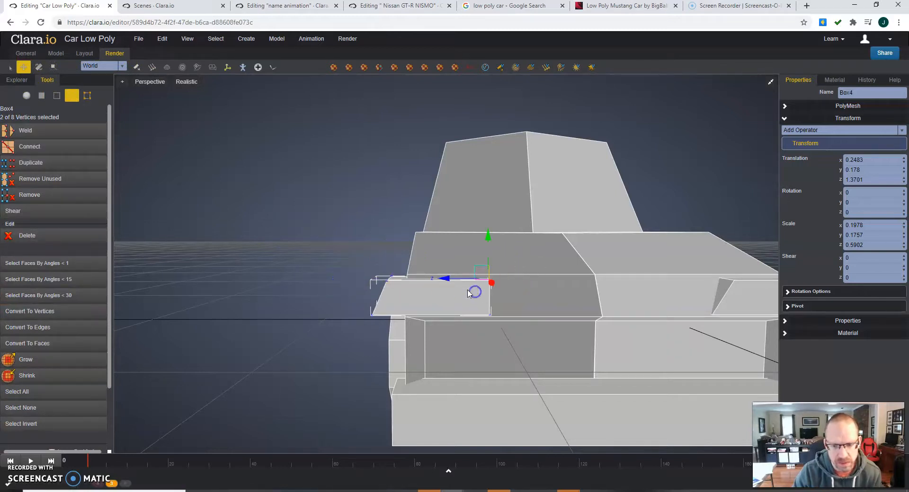
# - Create a new box and move it out in front of the car, to X about 1.21
pyautogui.scroll(-4, 460, 287)
pyautogui.moveTo(460, 286); pyautogui.dragTo(403, 302, button='middle')
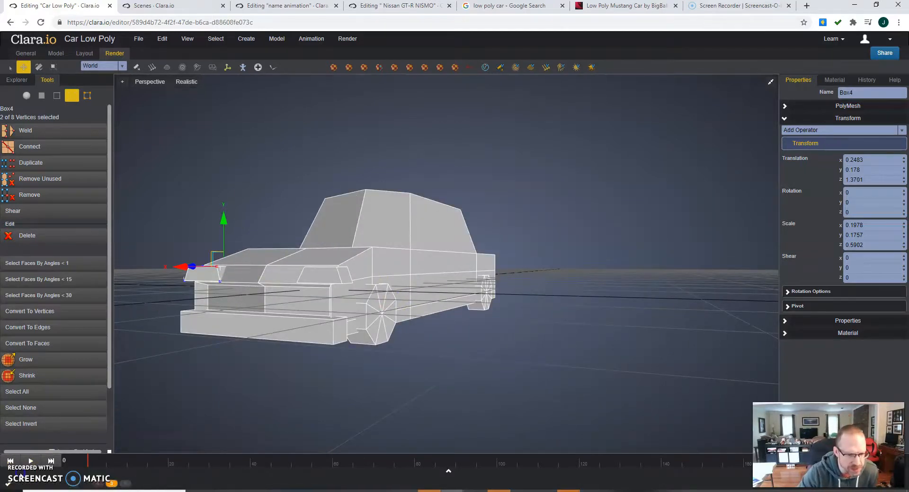
pyautogui.moveTo(406, 342); pyautogui.dragTo(430, 358, button='middle')
pyautogui.scroll(-3, 428, 359)
pyautogui.scroll(1, 428, 360)
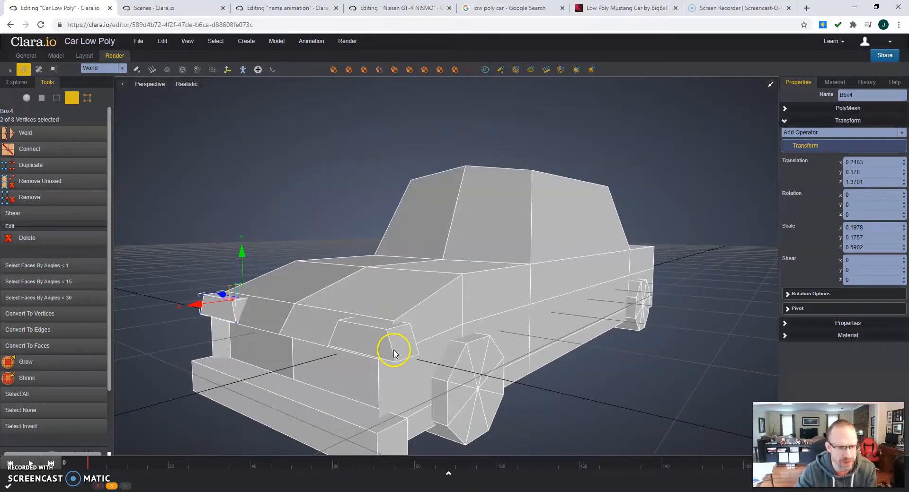
pyautogui.click(246, 41)
pyautogui.moveTo(259, 56)
pyautogui.click(334, 55)
pyautogui.moveTo(396, 278)
pyautogui.mouseDown(button='middle')
pyautogui.moveTo(424, 301)
pyautogui.moveTo(406, 291)
pyautogui.mouseUp(button='middle')
pyautogui.moveTo(403, 218); pyautogui.dragTo(249, 255)
# - Scale the new box down to about 0.19 on X, 0.25 on Y and 0.41 on Z
pyautogui.press('e')
pyautogui.press('r')
pyautogui.moveTo(270, 182); pyautogui.dragTo(249, 321)
pyautogui.moveTo(250, 321); pyautogui.dragTo(335, 285, button='middle')
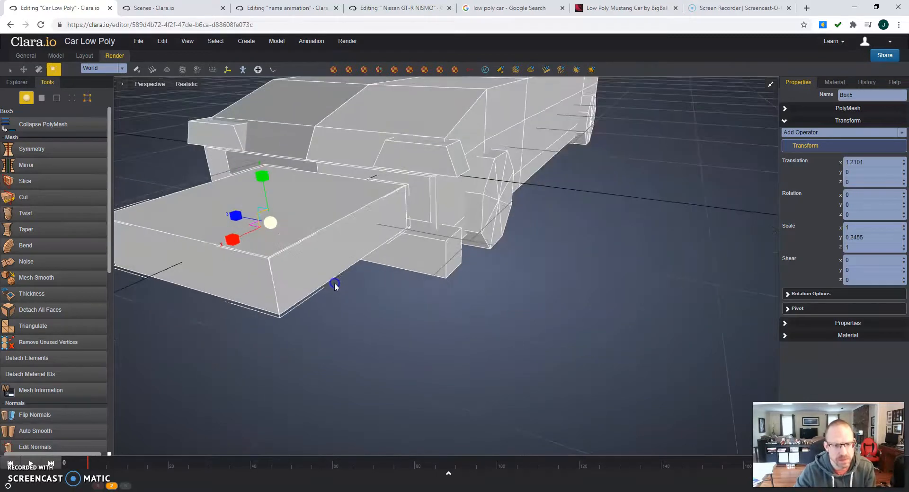
pyautogui.moveTo(236, 217); pyautogui.dragTo(317, 252)
pyautogui.moveTo(316, 251); pyautogui.dragTo(295, 263, button='middle')
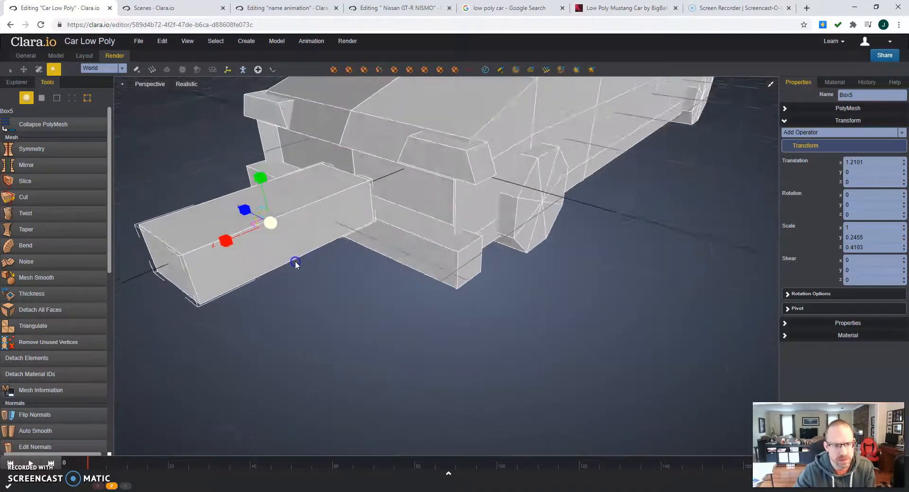
pyautogui.moveTo(226, 241); pyautogui.dragTo(371, 226)
pyautogui.scroll(3, 395, 216)
pyautogui.scroll(-3, 369, 220)
# - Move the scaled box back to the bumper at X about 0.56 and lower it to Y about -0.33
pyautogui.moveTo(473, 243); pyautogui.dragTo(356, 283)
pyautogui.press('w')
pyautogui.moveTo(306, 242); pyautogui.dragTo(306, 242)
pyautogui.click(331, 286)
pyautogui.moveTo(331, 286); pyautogui.dragTo(363, 278, button='right')
pyautogui.moveTo(363, 278); pyautogui.dragTo(282, 248)
pyautogui.moveTo(243, 203); pyautogui.dragTo(237, 257)
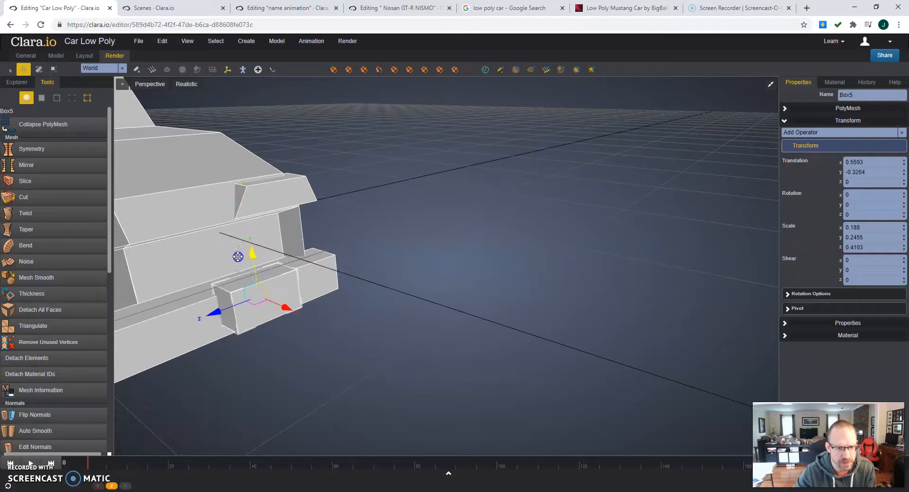
# - Slide the box along the bumper to Z about 0.32 and set it back to X about 0.55
pyautogui.moveTo(217, 307); pyautogui.dragTo(156, 322)
pyautogui.moveTo(229, 331); pyautogui.dragTo(235, 333)
pyautogui.moveTo(264, 315); pyautogui.dragTo(314, 339, button='right')
pyautogui.moveTo(315, 339); pyautogui.dragTo(318, 343)
pyautogui.moveTo(391, 347); pyautogui.dragTo(371, 333)
pyautogui.scroll(1, 373, 333)
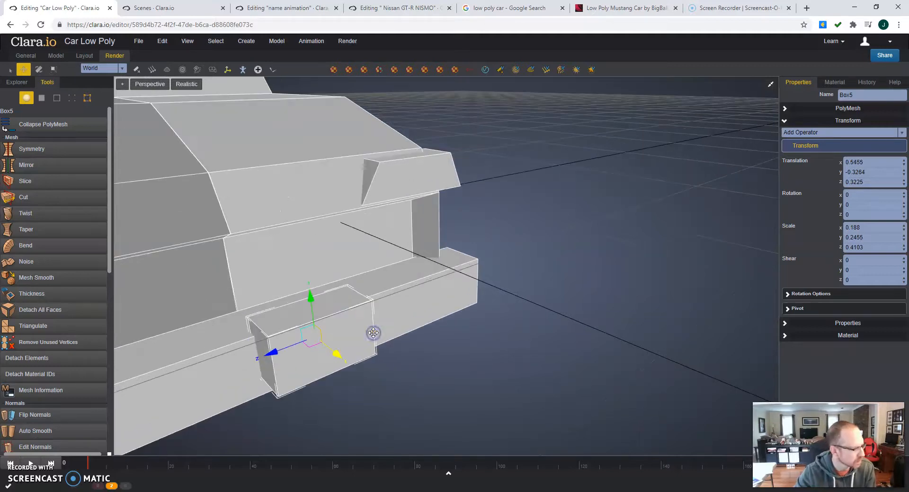
# - Extrude the top face of the box on the bumper upward
pyautogui.moveTo(374, 333); pyautogui.dragTo(388, 336, button='right')
pyautogui.click(42, 98)
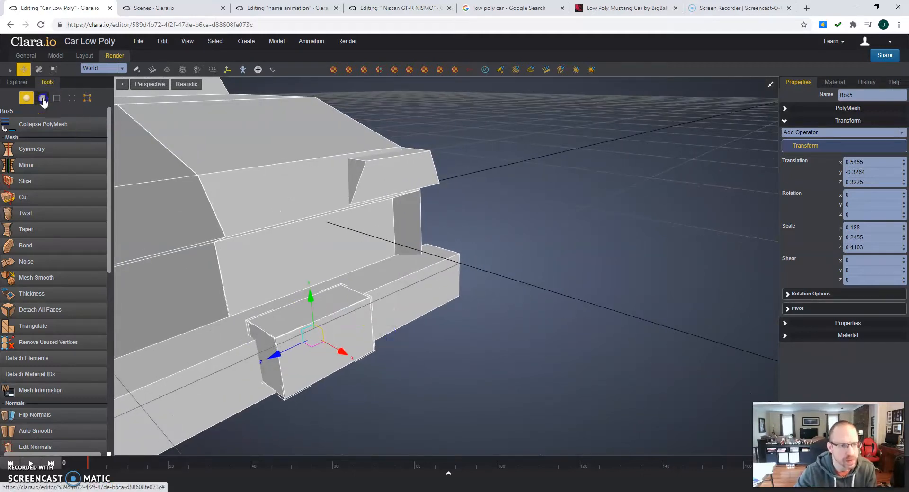
pyautogui.click(315, 302)
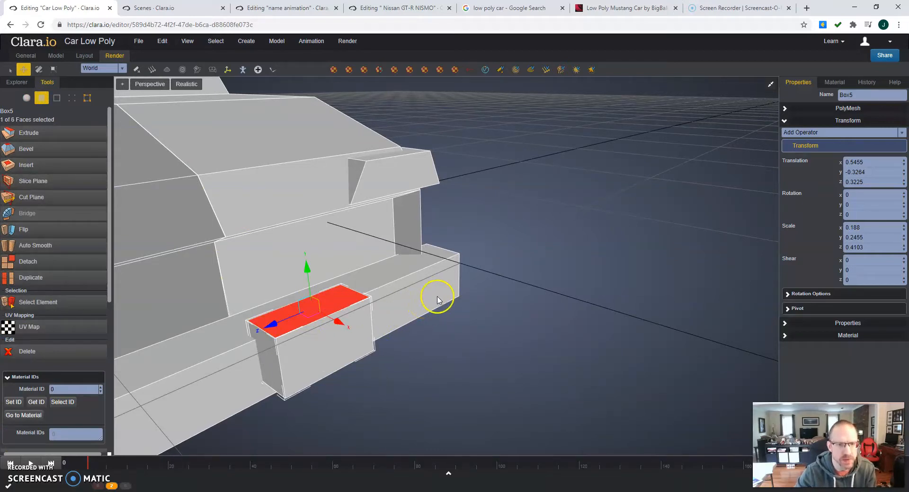
pyautogui.click(29, 132)
pyautogui.moveTo(307, 267); pyautogui.dragTo(298, 224)
# - Scale the extruded top face narrower along X and move it back toward the grille
pyautogui.press('e')
pyautogui.press('r')
pyautogui.moveTo(346, 288); pyautogui.dragTo(397, 283)
pyautogui.moveTo(338, 254); pyautogui.dragTo(274, 253)
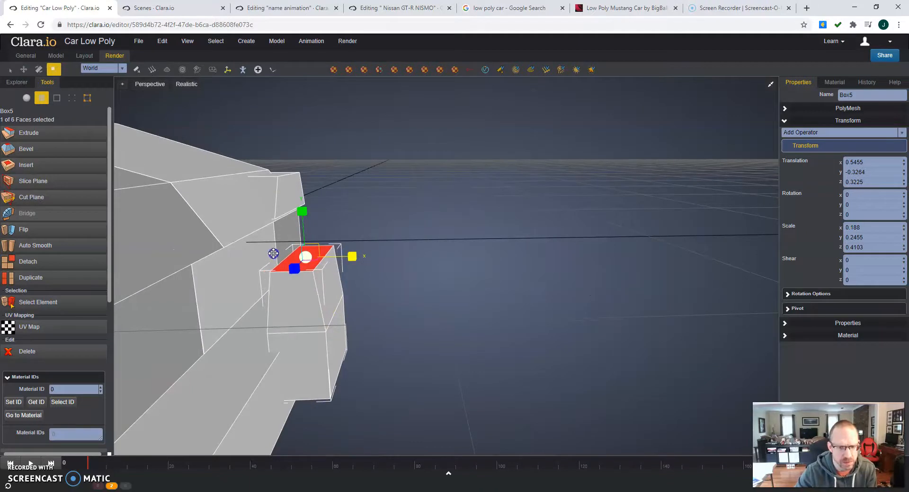
pyautogui.press('w')
pyautogui.moveTo(351, 259); pyautogui.dragTo(335, 252)
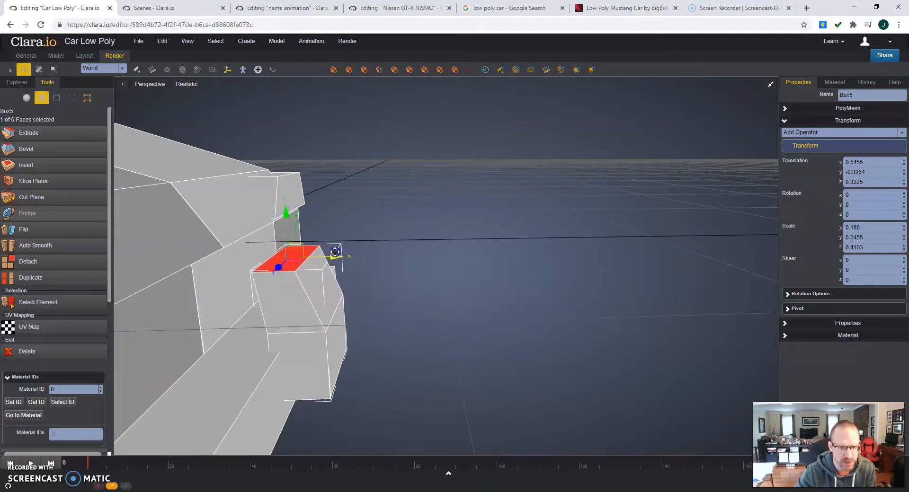
# - Extrude the top face upward two more times to build a column reaching hood height
pyautogui.click(67, 134)
pyautogui.moveTo(282, 201); pyautogui.dragTo(278, 161)
pyautogui.moveTo(273, 241); pyautogui.dragTo(291, 240, button='right')
pyautogui.moveTo(282, 147); pyautogui.dragTo(281, 156)
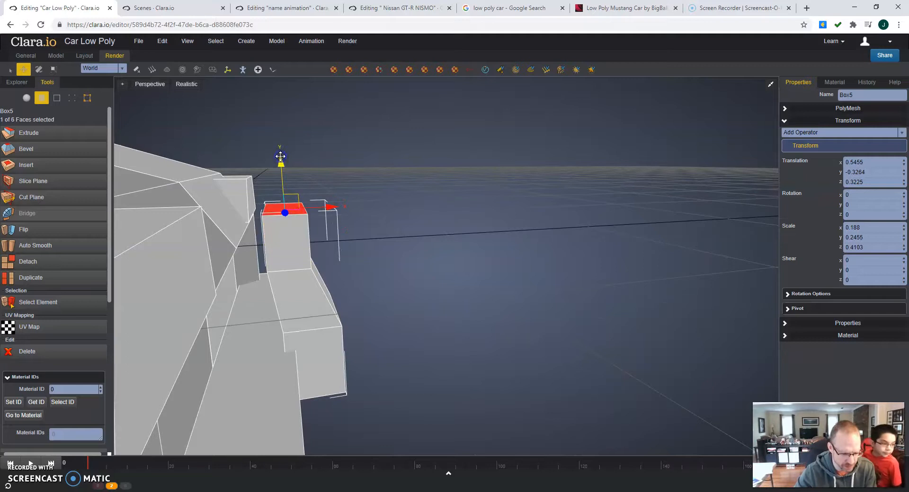
pyautogui.click(81, 136)
pyautogui.moveTo(280, 186); pyautogui.dragTo(274, 155)
# - Extrude the car-facing side face of the column's uppermost segment back into the front of the hood
pyautogui.moveTo(274, 155); pyautogui.dragTo(312, 235, button='right')
pyautogui.click(277, 211)
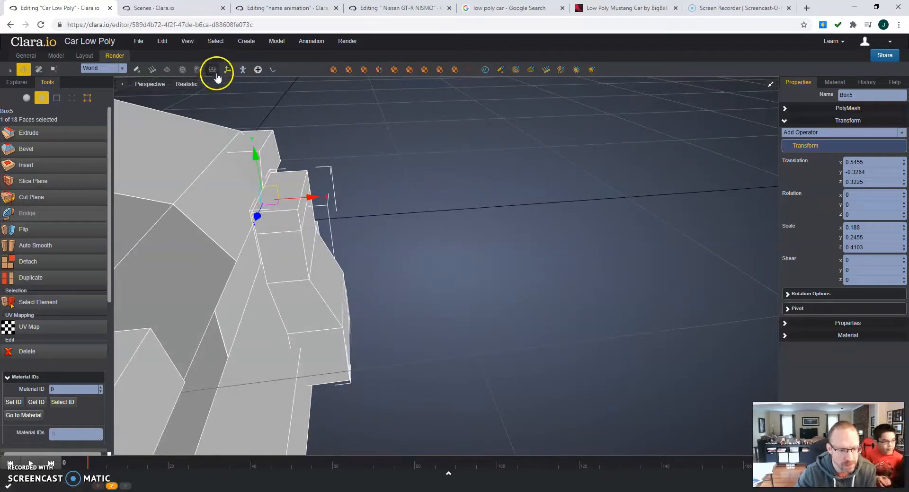
pyautogui.click(71, 138)
pyautogui.moveTo(308, 199); pyautogui.dragTo(250, 194)
pyautogui.moveTo(332, 222); pyautogui.dragTo(247, 217)
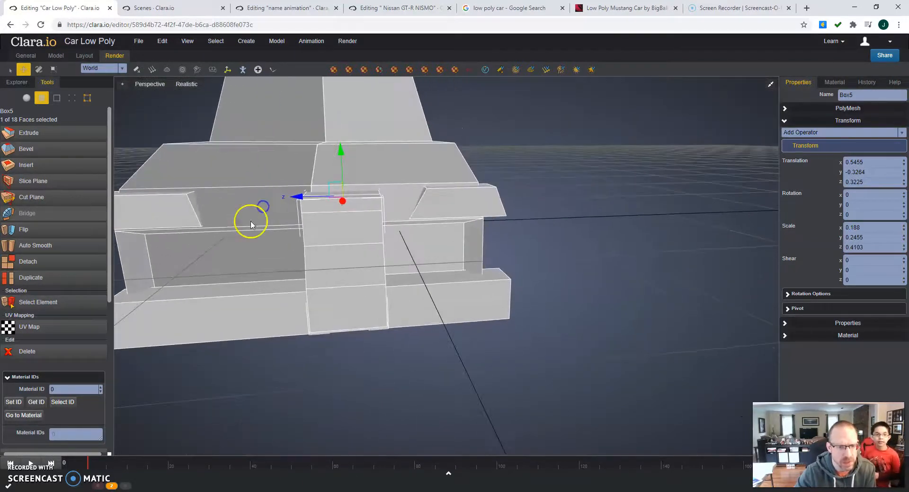
# - Move the column to Z about 0.26 and lower the upper vertices on its outer side to slope the top
pyautogui.click(27, 99)
pyautogui.moveTo(301, 307); pyautogui.dragTo(311, 304)
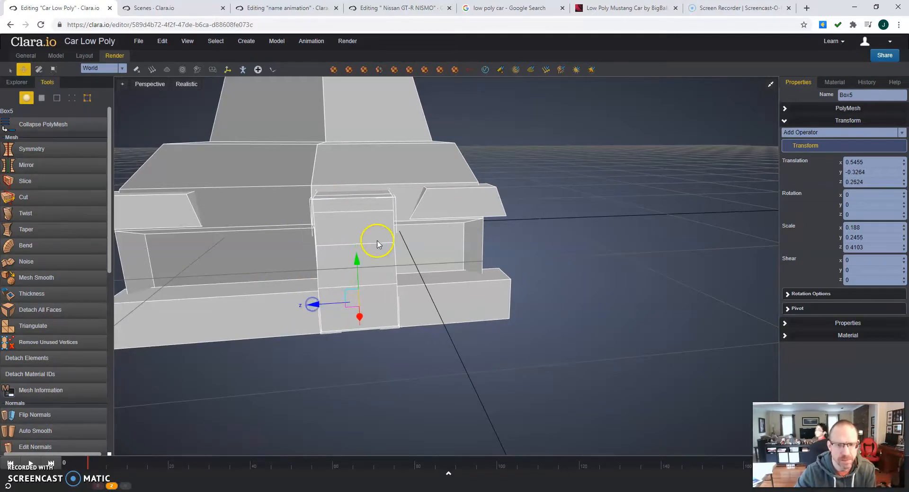
pyautogui.click(72, 97)
pyautogui.moveTo(382, 195); pyautogui.dragTo(375, 189, button='right')
pyautogui.moveTo(371, 174); pyautogui.dragTo(403, 220)
pyautogui.moveTo(388, 157); pyautogui.dragTo(394, 163)
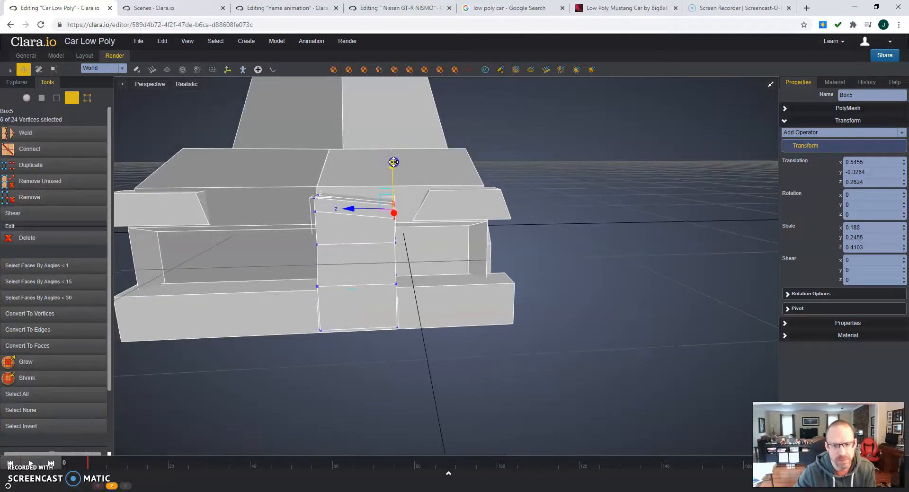
# - Clone the column and place the copy at Z about 0.73, mirrored with a Z scale of -0.4103
pyautogui.click(27, 97)
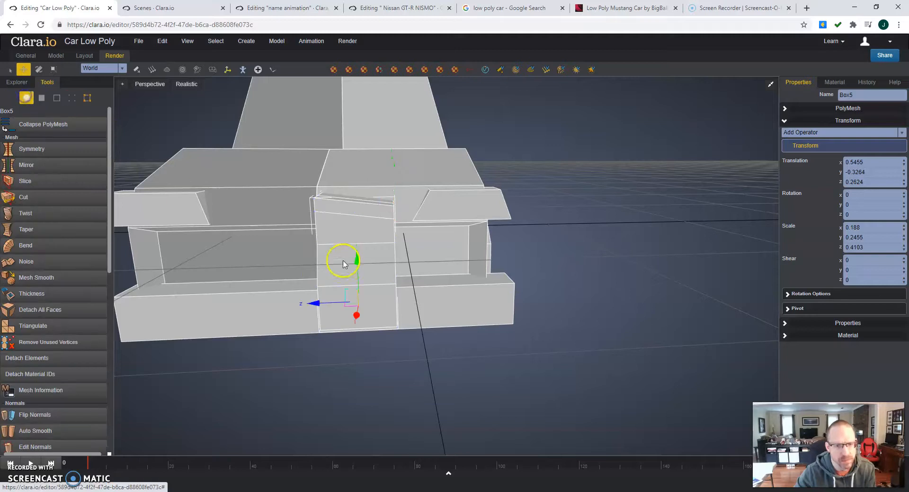
pyautogui.rightClick(340, 228)
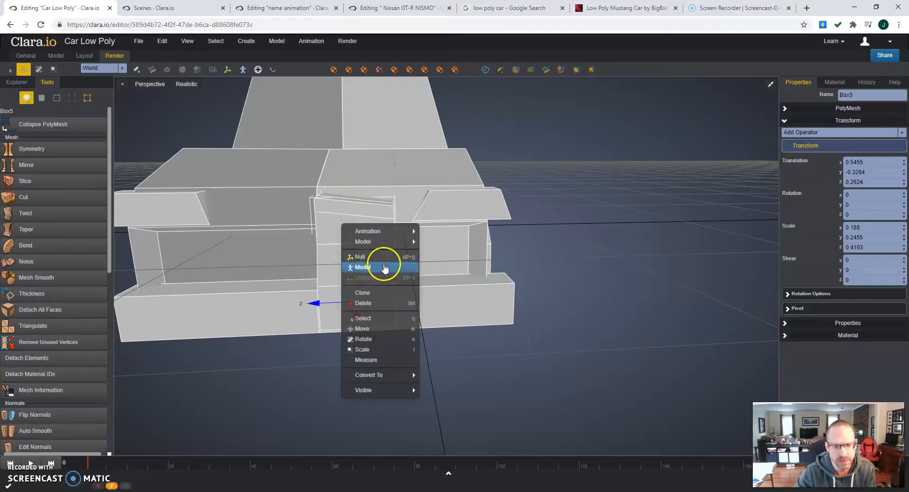
pyautogui.click(388, 292)
pyautogui.click(460, 217)
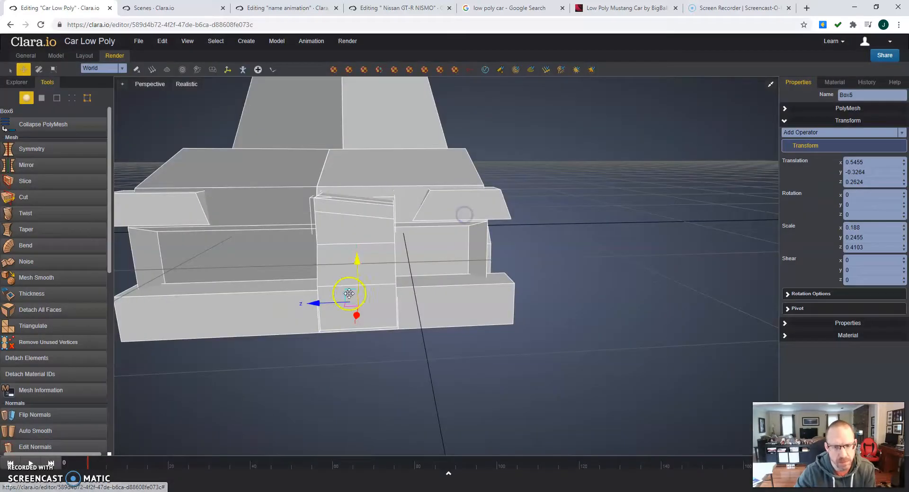
pyautogui.moveTo(315, 304); pyautogui.dragTo(229, 296)
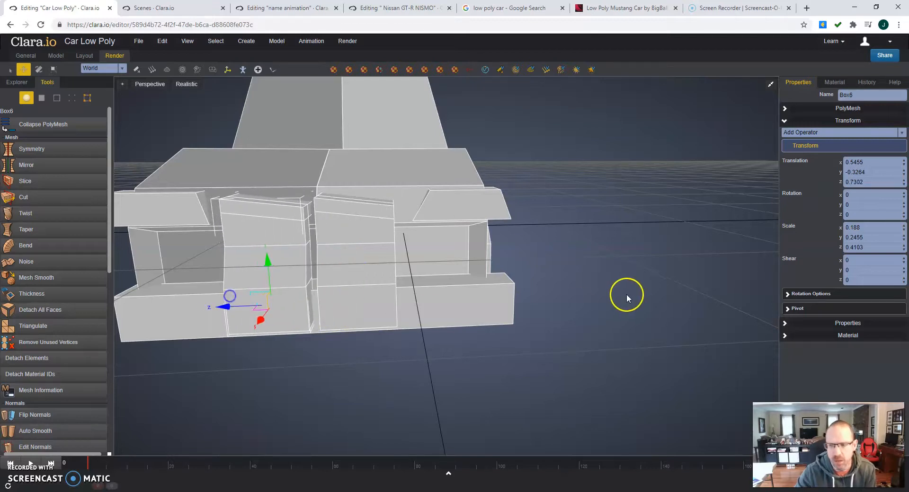
pyautogui.moveTo(469, 303); pyautogui.dragTo(582, 312, button='right')
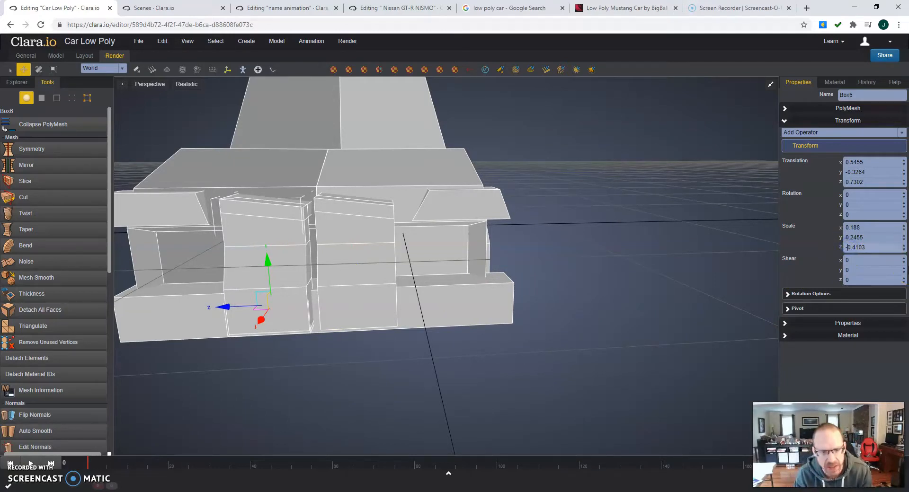
pyautogui.press('Return')
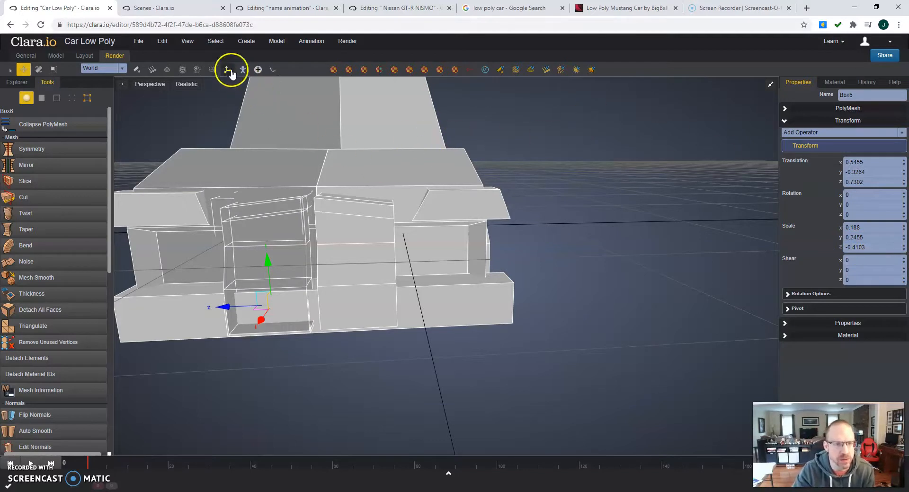
# - Flip the mirrored column's normals and slide it against the first column at Z about 0.68
pyautogui.click(277, 43)
pyautogui.moveTo(331, 102)
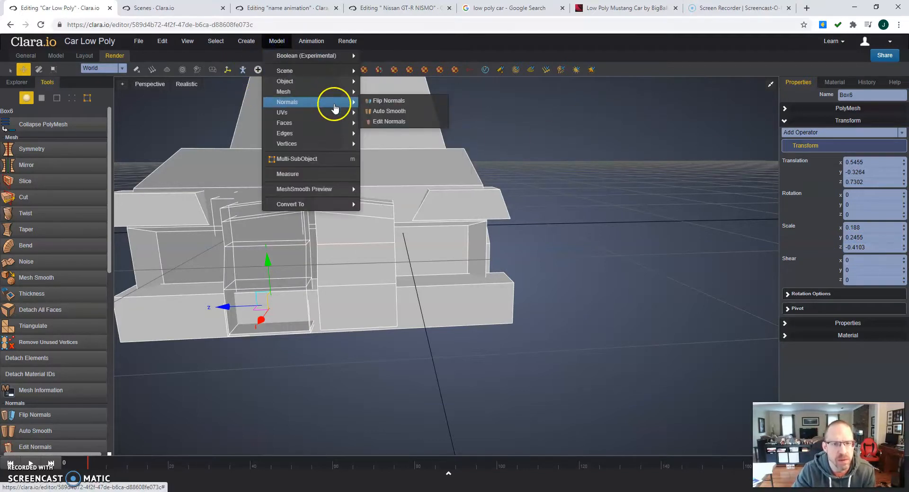
pyautogui.click(373, 101)
pyautogui.moveTo(224, 306); pyautogui.dragTo(233, 317)
pyautogui.scroll(-2, 551, 315)
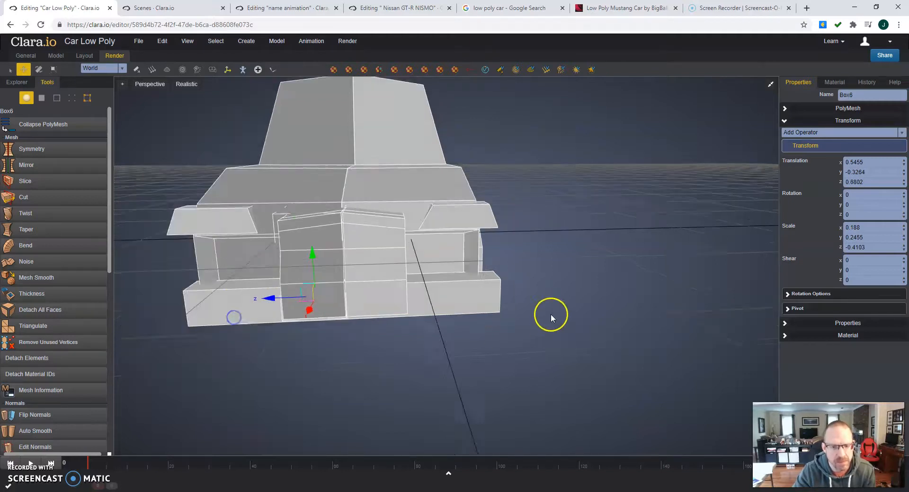
# - Flatten the lowest eight vertices of the mirrored column vertically and raise them to the top of the bumper
pyautogui.click(543, 263)
pyautogui.scroll(3, 542, 265)
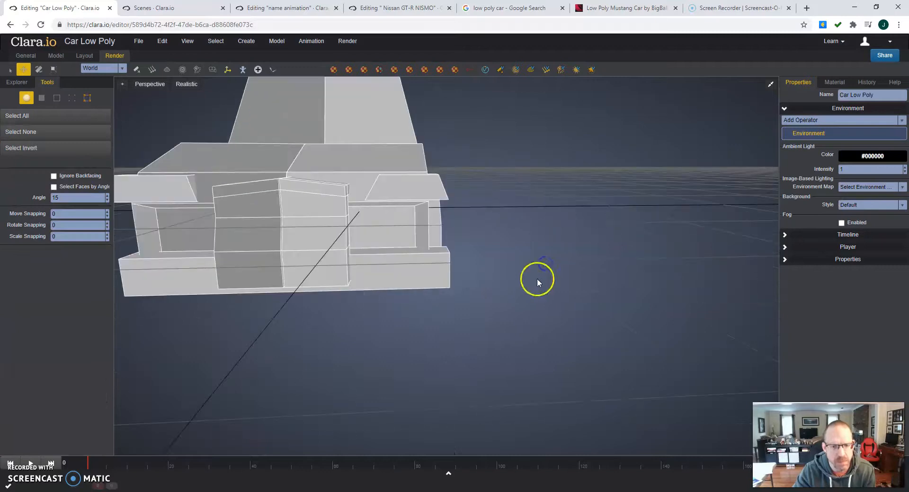
pyautogui.moveTo(537, 282); pyautogui.dragTo(569, 284, button='middle')
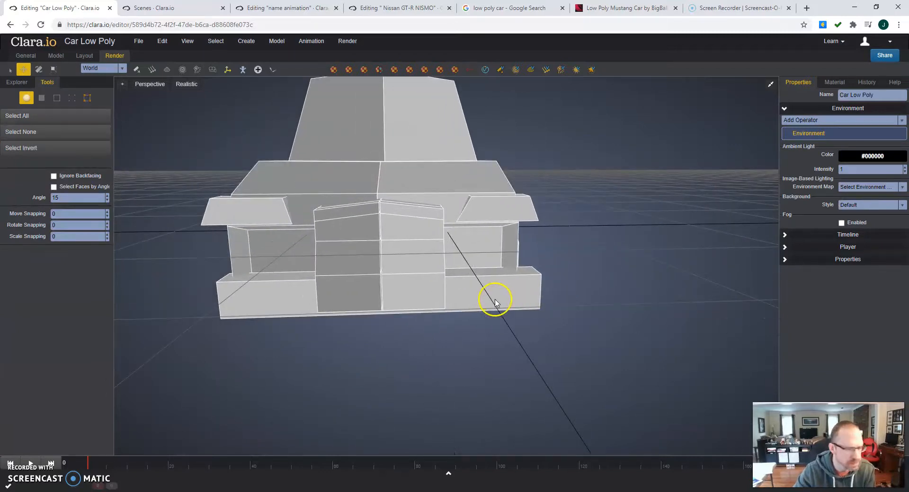
pyautogui.scroll(2, 496, 300)
pyautogui.moveTo(497, 300); pyautogui.dragTo(473, 294, button='right')
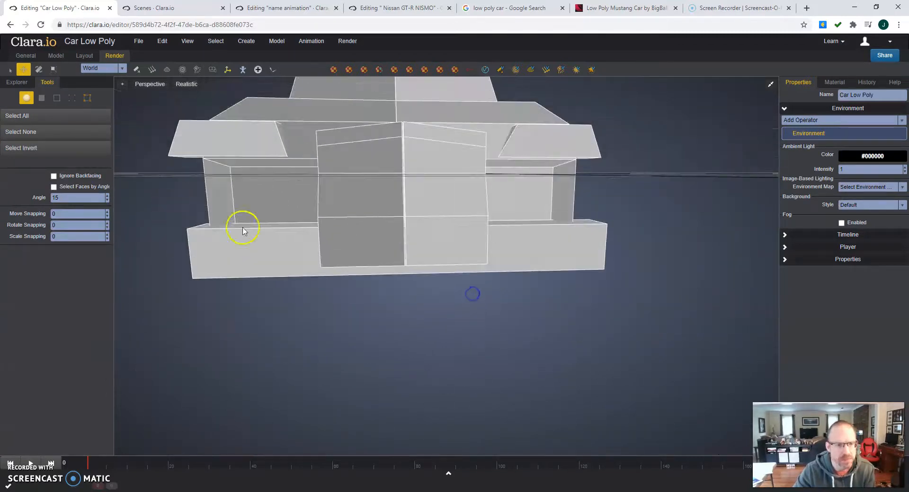
pyautogui.click(72, 98)
pyautogui.moveTo(413, 284); pyautogui.dragTo(413, 284)
pyautogui.click(388, 262)
pyautogui.press('r')
pyautogui.moveTo(362, 196); pyautogui.dragTo(356, 292)
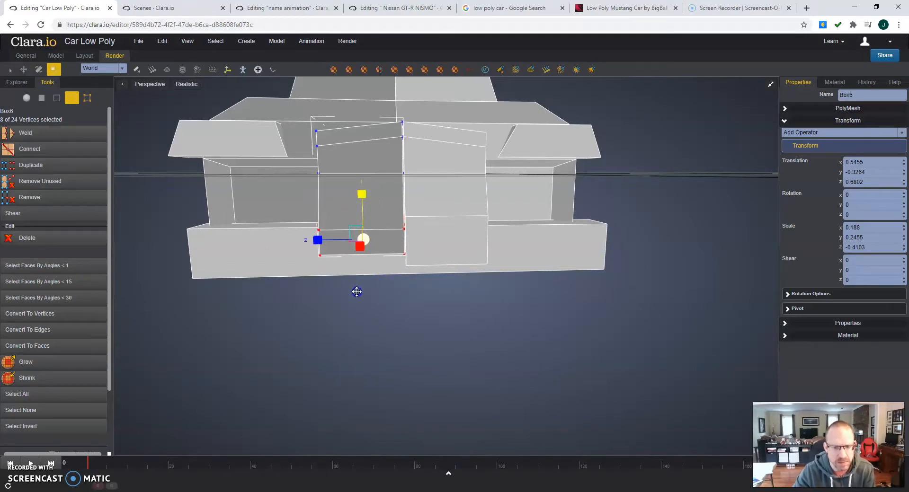
pyautogui.press('w')
pyautogui.moveTo(363, 202); pyautogui.dragTo(359, 170)
pyautogui.moveTo(446, 237); pyautogui.dragTo(443, 237)
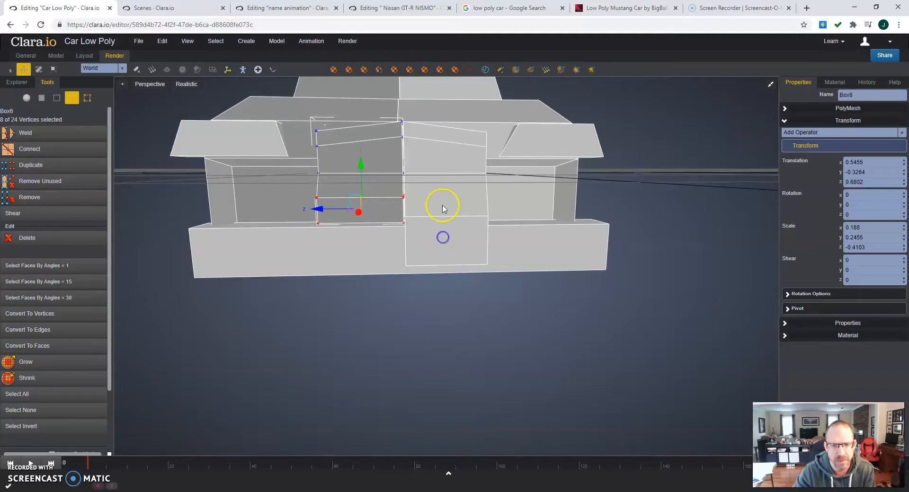
# - Select the lowest eight vertices of the first column and scale them down vertically
pyautogui.click(443, 250)
pyautogui.click(29, 98)
pyautogui.click(456, 229)
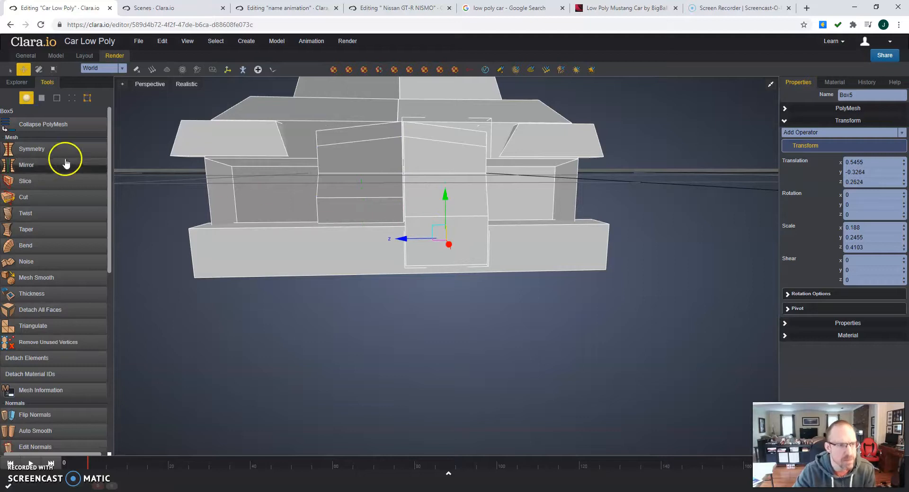
pyautogui.click(71, 98)
pyautogui.moveTo(371, 206); pyautogui.dragTo(518, 282)
pyautogui.press('r')
pyautogui.click(450, 206)
pyautogui.moveTo(385, 208); pyautogui.dragTo(525, 285)
pyautogui.moveTo(445, 192); pyautogui.dragTo(451, 315)
# - Raise the first column's lowest vertices to the top of the bumper and push them back toward the car body
pyautogui.moveTo(447, 286); pyautogui.dragTo(474, 292, button='middle')
pyautogui.press('e')
pyautogui.press('w')
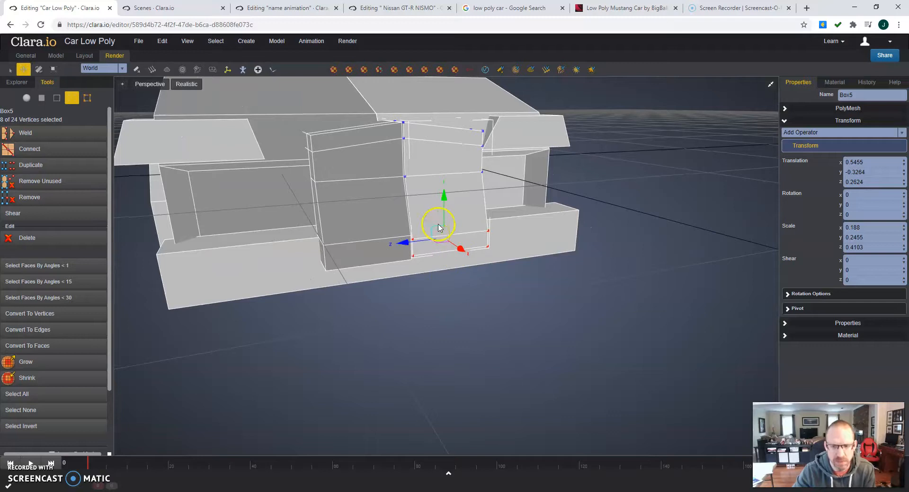
pyautogui.moveTo(442, 200); pyautogui.dragTo(444, 174)
pyautogui.moveTo(444, 173); pyautogui.dragTo(446, 181, button='middle')
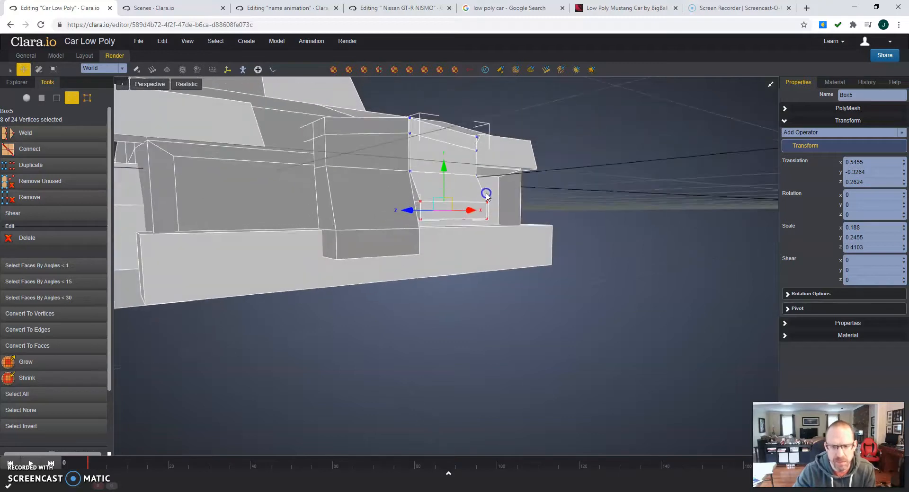
pyautogui.moveTo(470, 228); pyautogui.dragTo(456, 222)
pyautogui.moveTo(355, 217); pyautogui.dragTo(307, 217, button='middle')
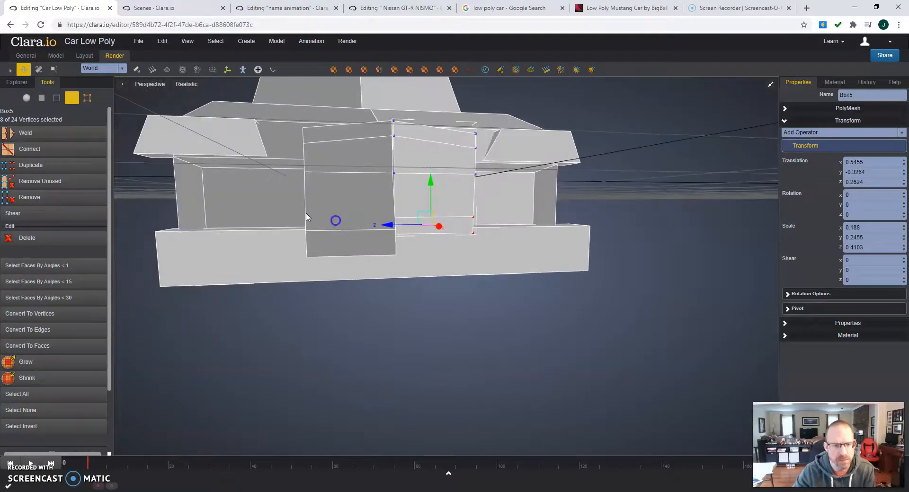
# - Replace the mirrored column with a clone of the reshaped one at Z about 0.73, mirrored with a Z scale of -0.4103
pyautogui.click(31, 101)
pyautogui.click(331, 220)
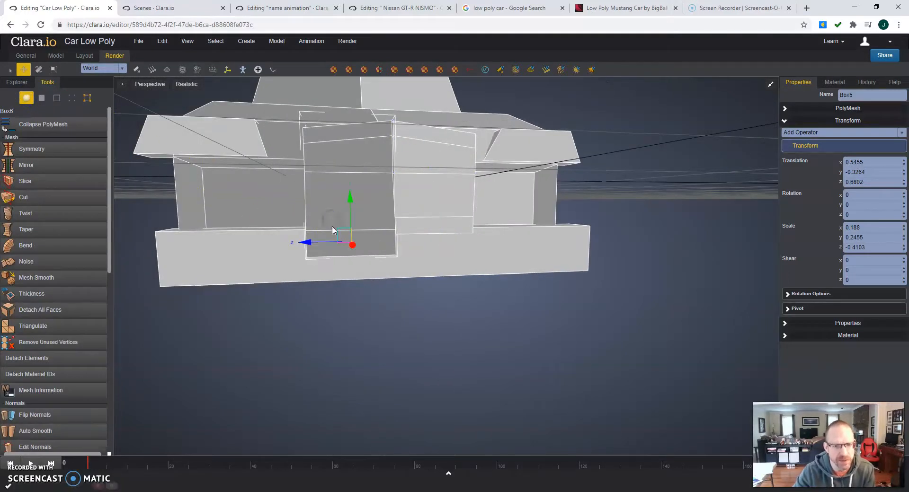
pyautogui.click(451, 217)
pyautogui.click(445, 212)
pyautogui.rightClick(427, 192)
pyautogui.click(405, 177)
pyautogui.rightClick(427, 194)
pyautogui.click(467, 260)
pyautogui.click(455, 218)
pyautogui.moveTo(416, 244)
pyautogui.mouseDown()
pyautogui.moveTo(301, 247)
pyautogui.moveTo(309, 251)
pyautogui.mouseUp()
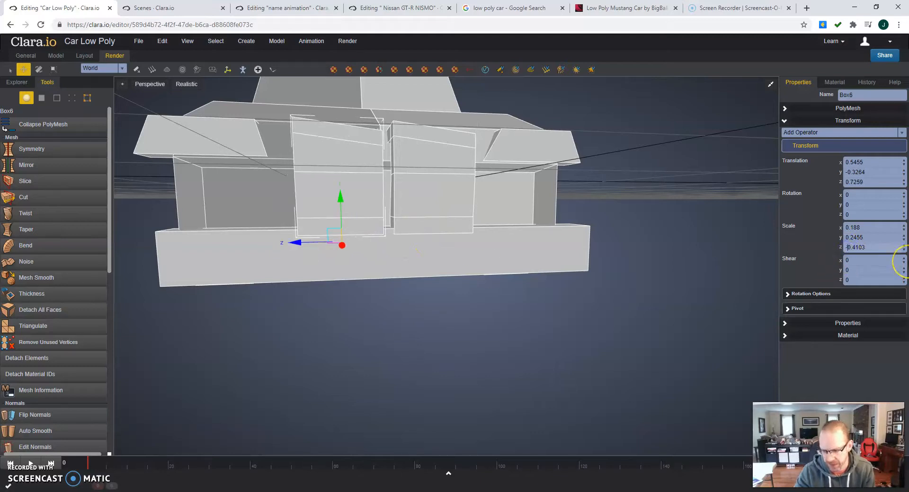
pyautogui.press('Return')
# - Flip the normals of the new mirrored column
pyautogui.click(274, 42)
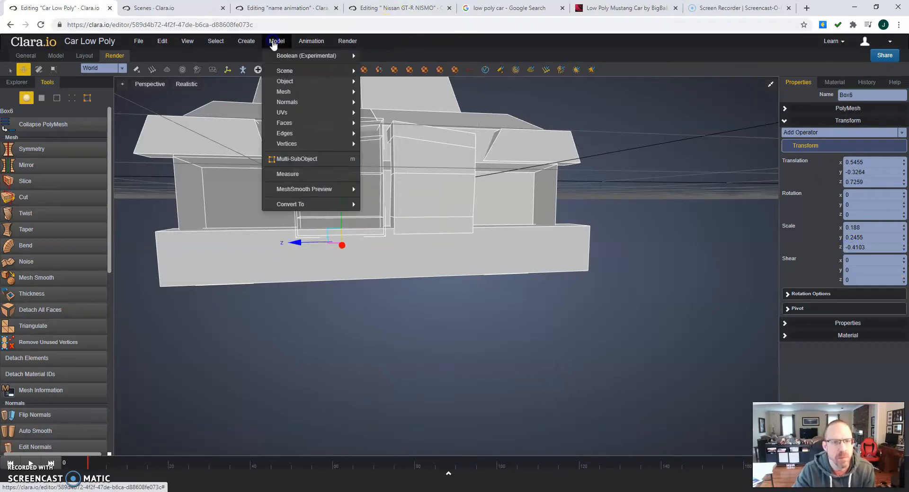
pyautogui.moveTo(322, 121)
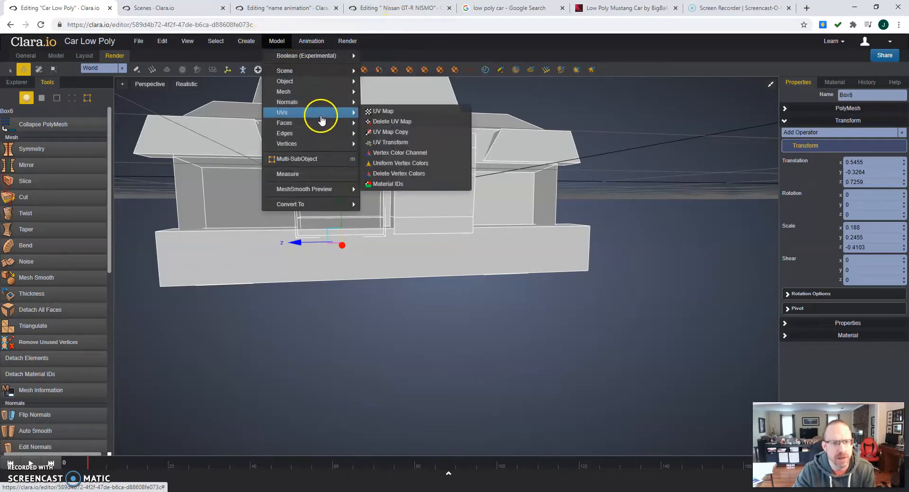
pyautogui.click(366, 103)
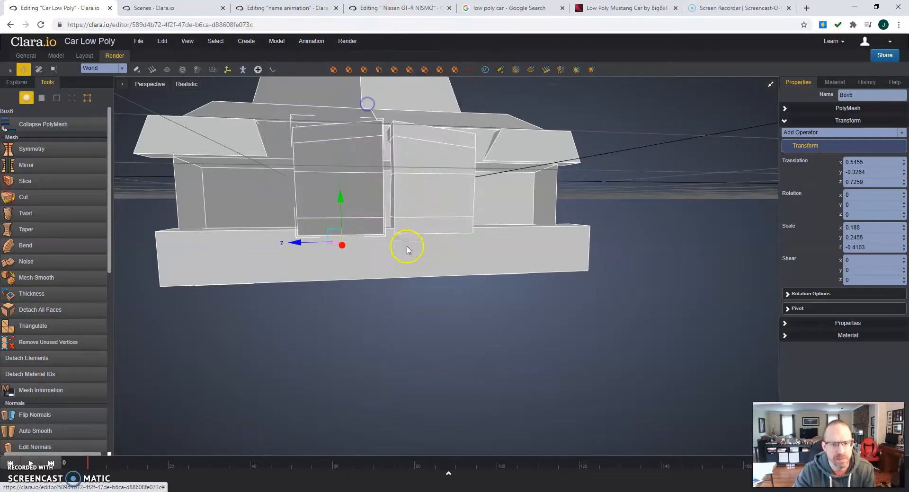
pyautogui.moveTo(303, 238); pyautogui.dragTo(367, 298)
pyautogui.moveTo(334, 257); pyautogui.dragTo(340, 243)
pyautogui.moveTo(293, 223); pyautogui.dragTo(299, 224)
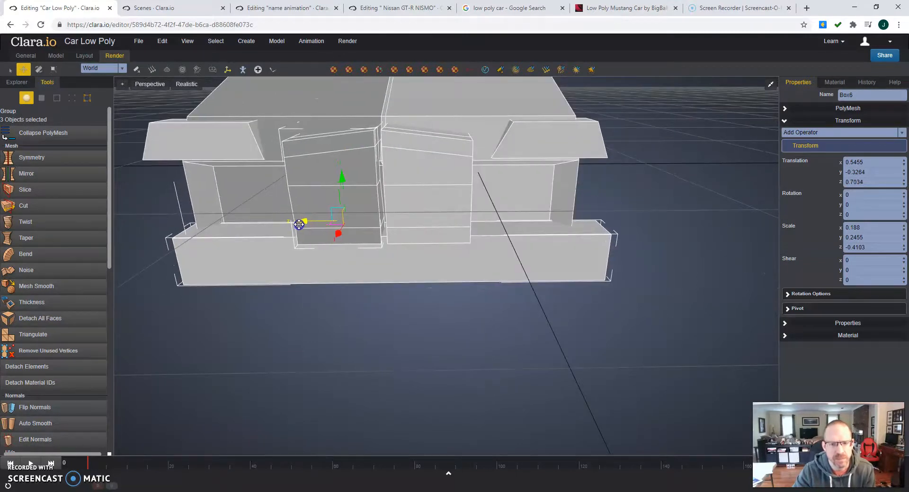
pyautogui.hotkey('ctrl', 'z')
# - Slide only the mirrored column toward the first column, to Z about 0.72
pyautogui.click(333, 341)
pyautogui.click(326, 213)
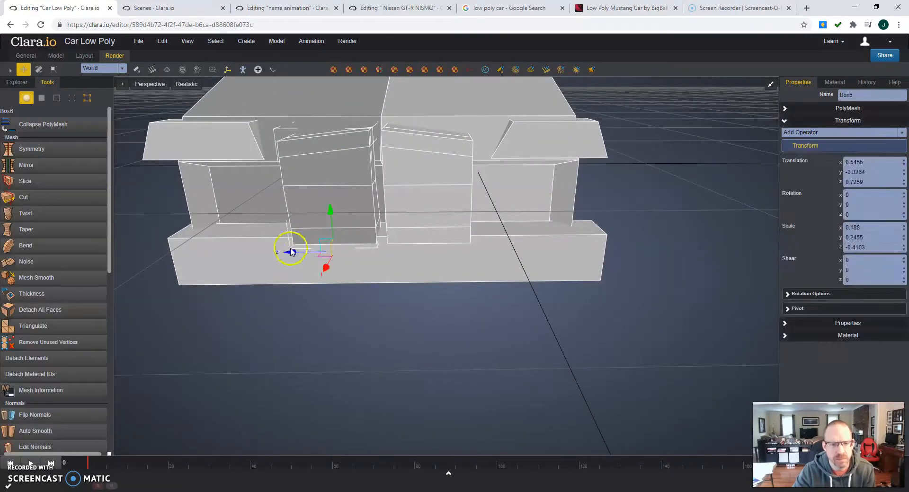
pyautogui.moveTo(351, 303); pyautogui.dragTo(353, 297)
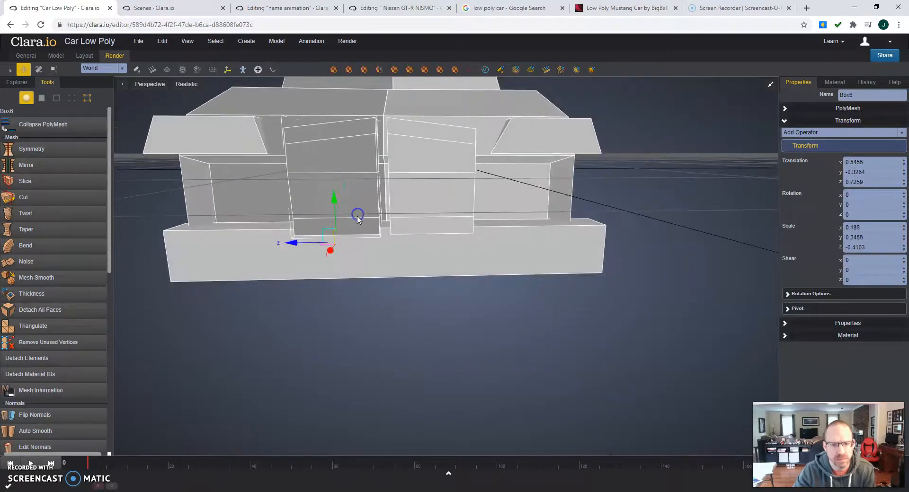
pyautogui.moveTo(295, 244); pyautogui.dragTo(297, 246)
# - Slide the first column against the mirrored one at Z about 0.30 to close the gap between them
pyautogui.click(400, 228)
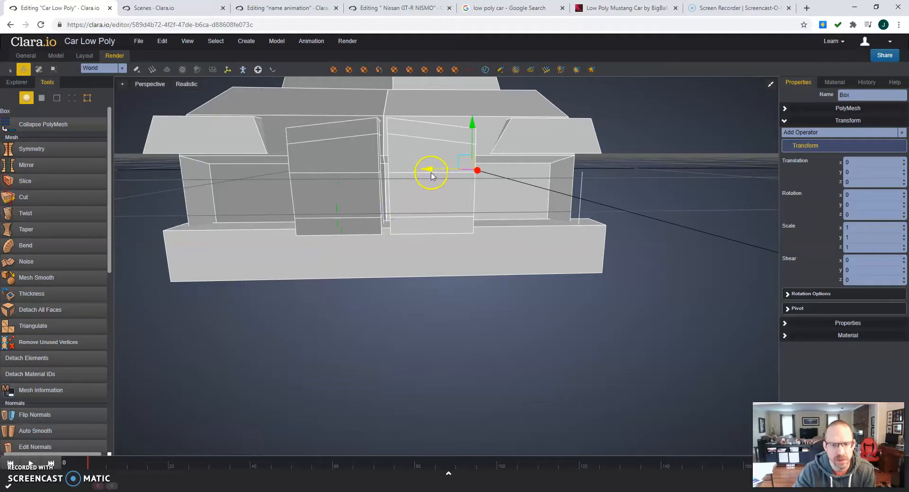
pyautogui.moveTo(432, 167); pyautogui.dragTo(433, 169)
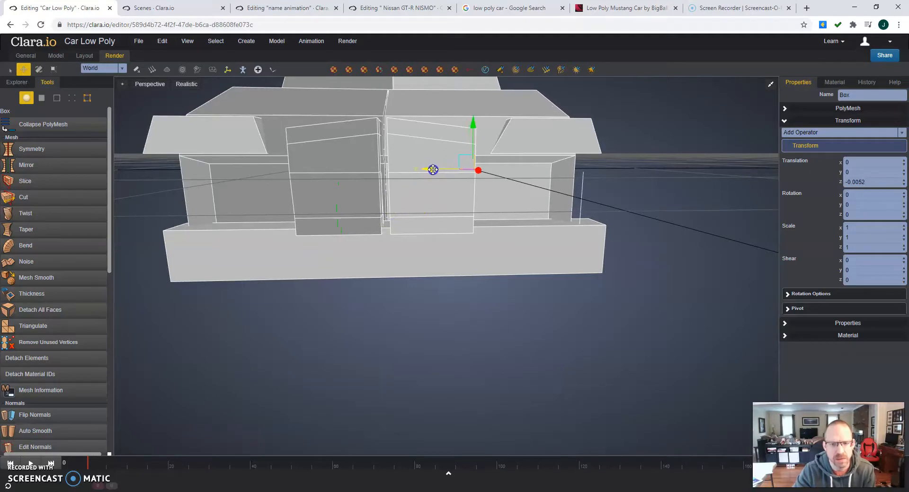
pyautogui.click(418, 308)
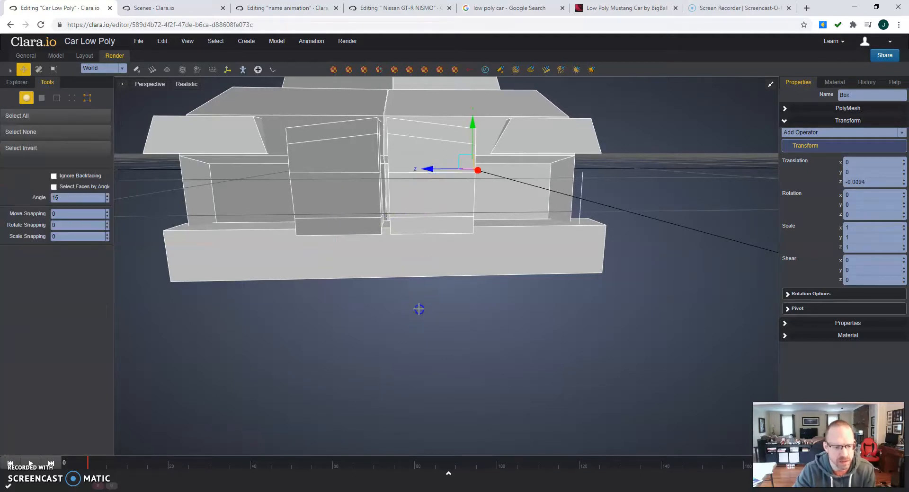
pyautogui.click(429, 211)
pyautogui.moveTo(428, 298); pyautogui.dragTo(424, 173)
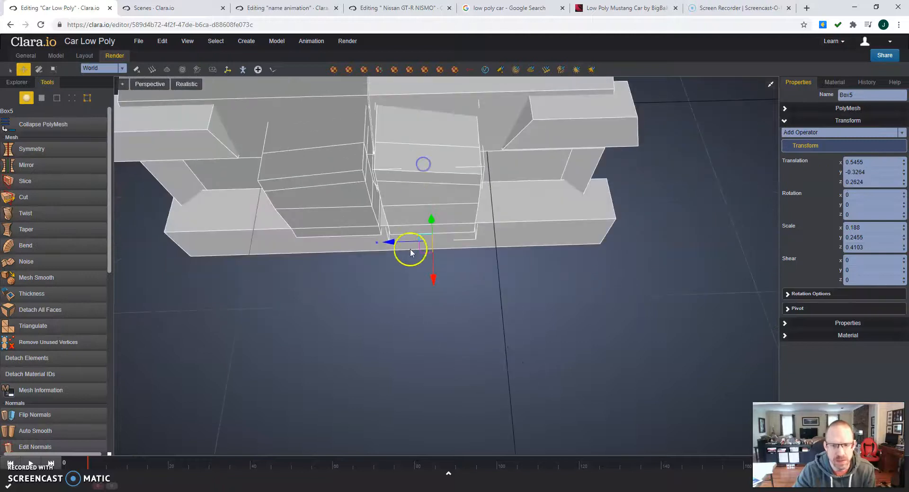
pyautogui.click(395, 239)
pyautogui.click(416, 207)
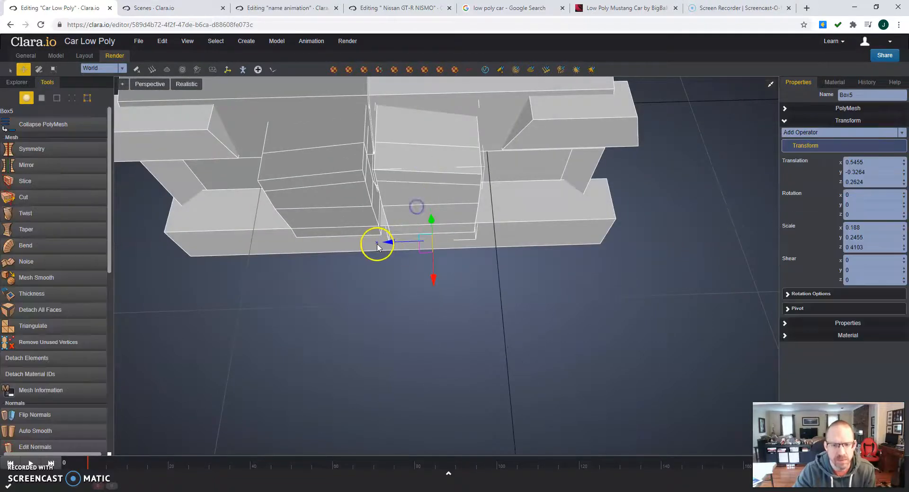
pyautogui.moveTo(391, 242); pyautogui.dragTo(383, 242)
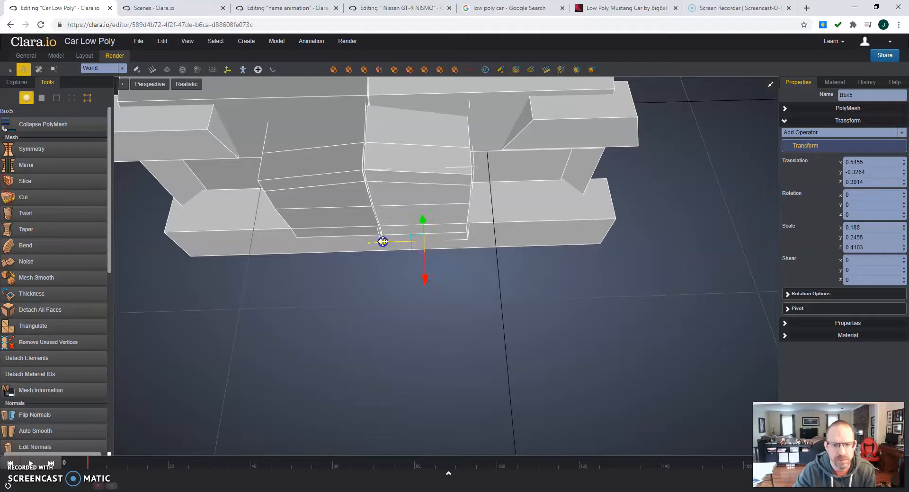
pyautogui.click(380, 289)
# - Select both grille columns and shift them together to the car's centerline, with the first column at Z about 0.27
pyautogui.scroll(-5, 383, 288)
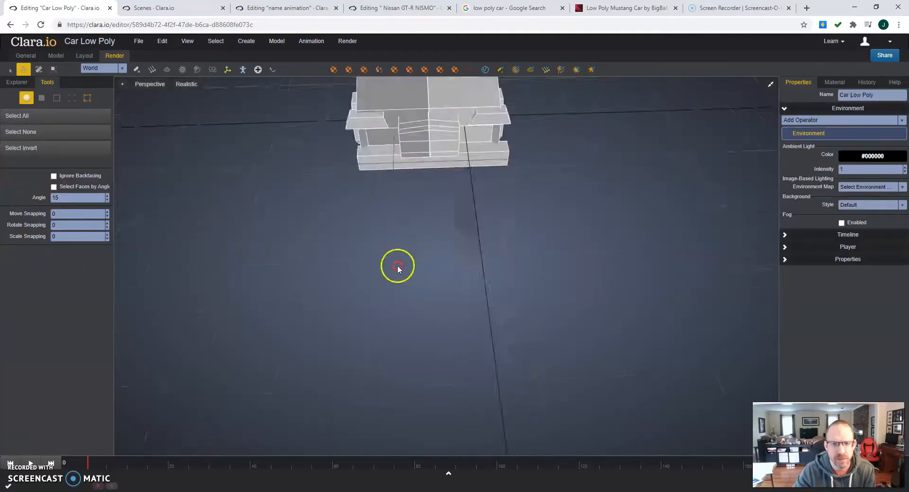
pyautogui.scroll(5, 428, 273)
pyautogui.click(372, 213)
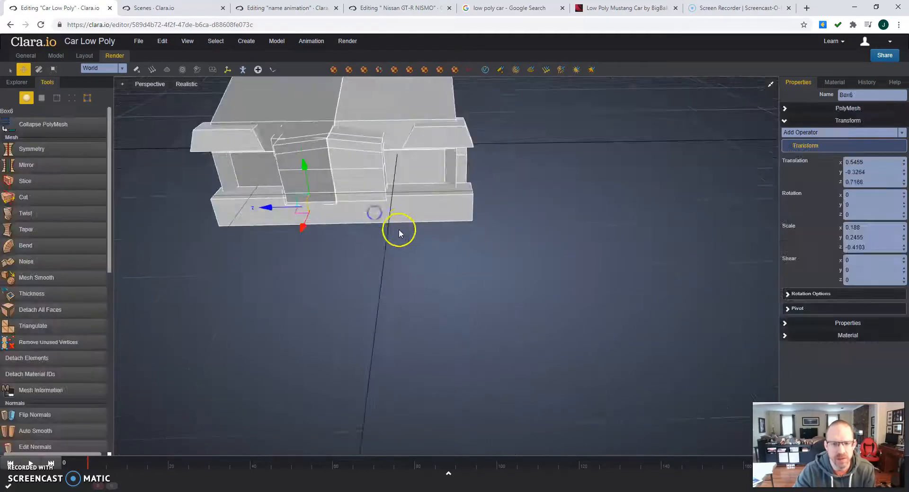
pyautogui.scroll(3, 398, 229)
pyautogui.scroll(-3, 423, 217)
pyautogui.keyDown('shift'); pyautogui.click(471, 341); pyautogui.keyUp('shift')
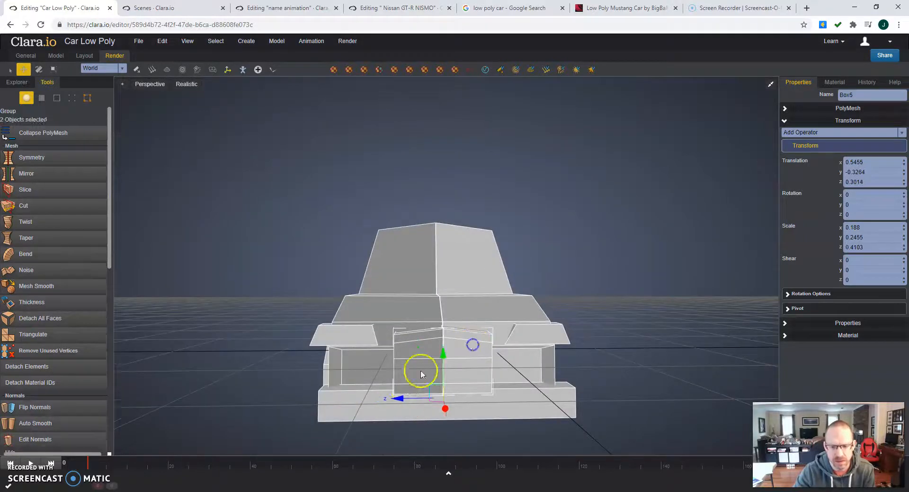
pyautogui.moveTo(404, 399); pyautogui.dragTo(407, 397)
pyautogui.moveTo(406, 389); pyautogui.dragTo(409, 360, button='right')
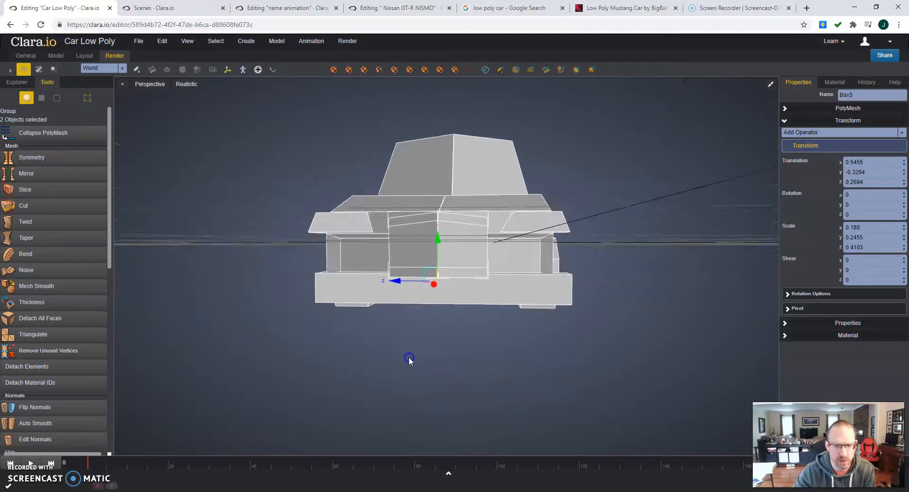
pyautogui.click(308, 363)
pyautogui.moveTo(355, 331); pyautogui.dragTo(598, 269, button='right')
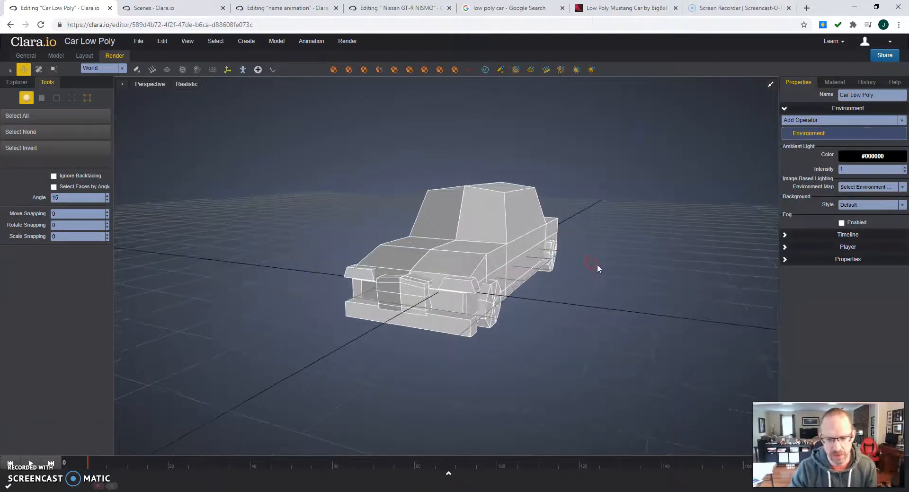
pyautogui.scroll(3, 597, 264)
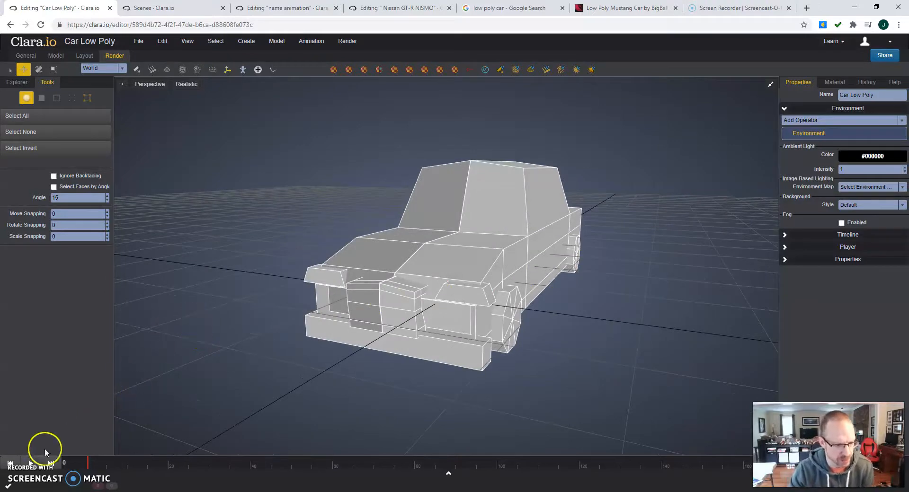